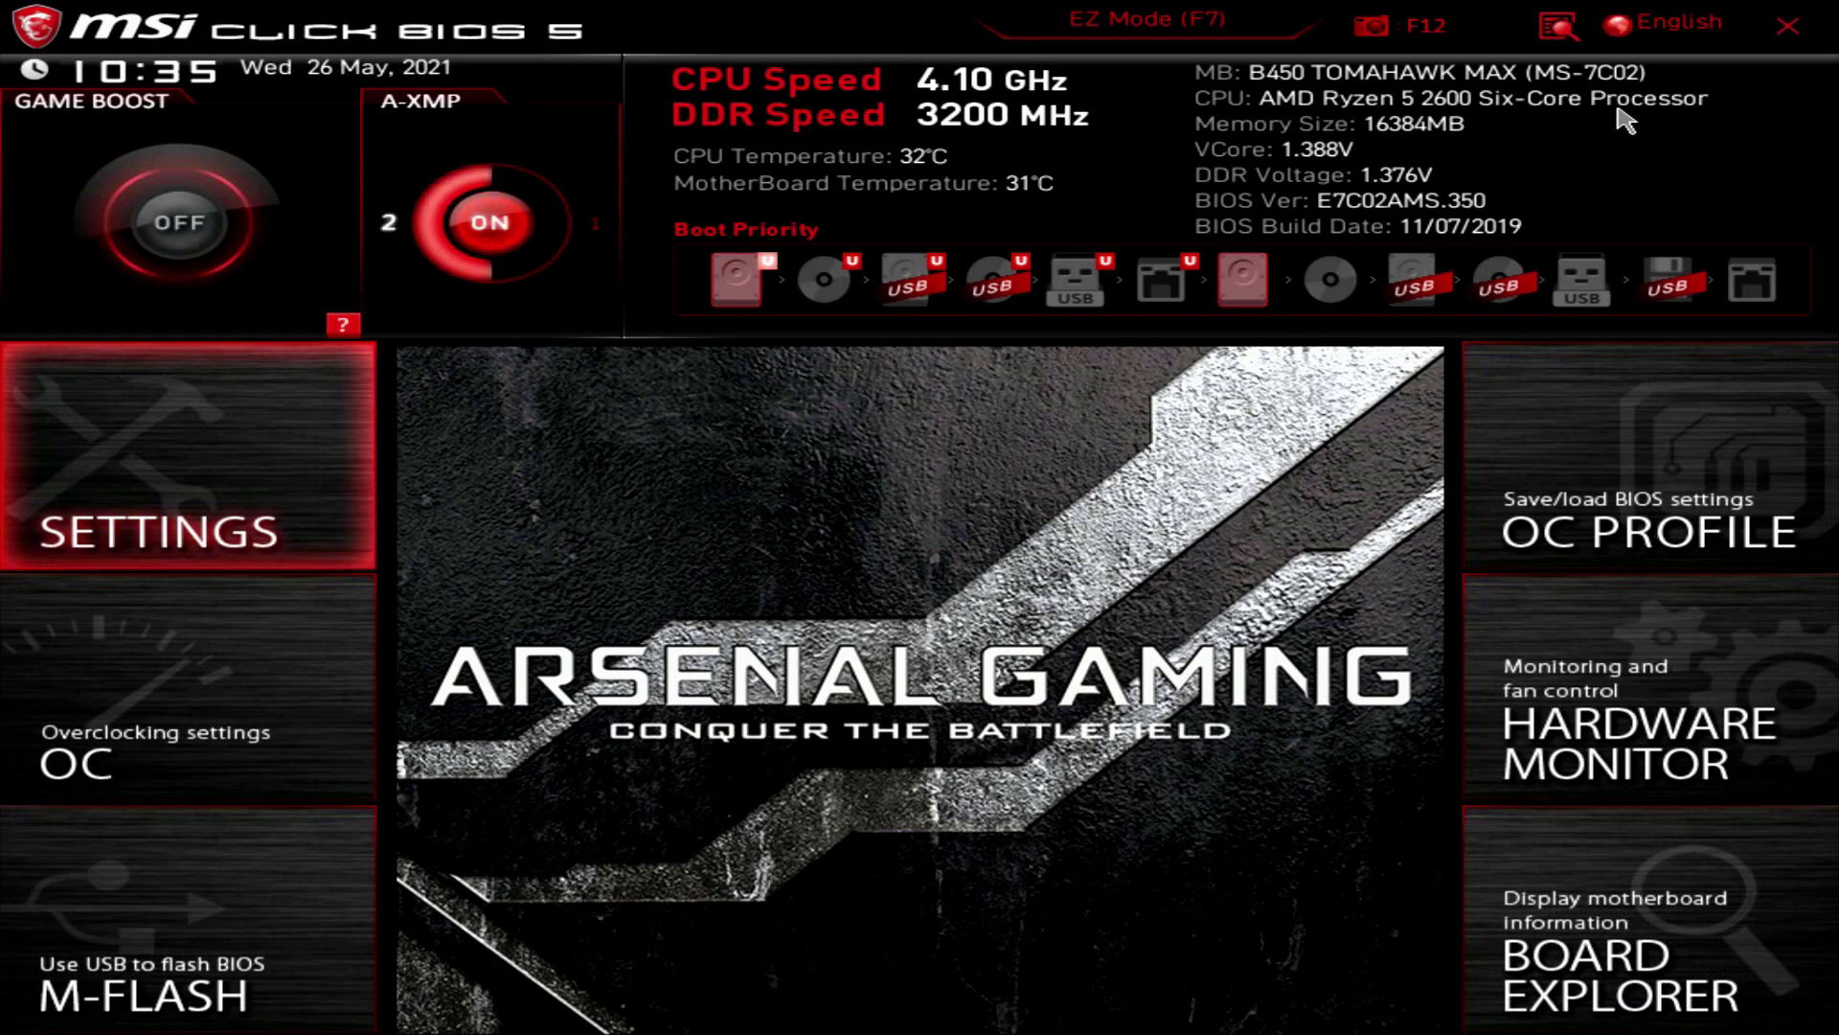
Open HARDWARE MONITOR to show CPU 1's Smart Fan curve from 23% to 74%.
key("Right")
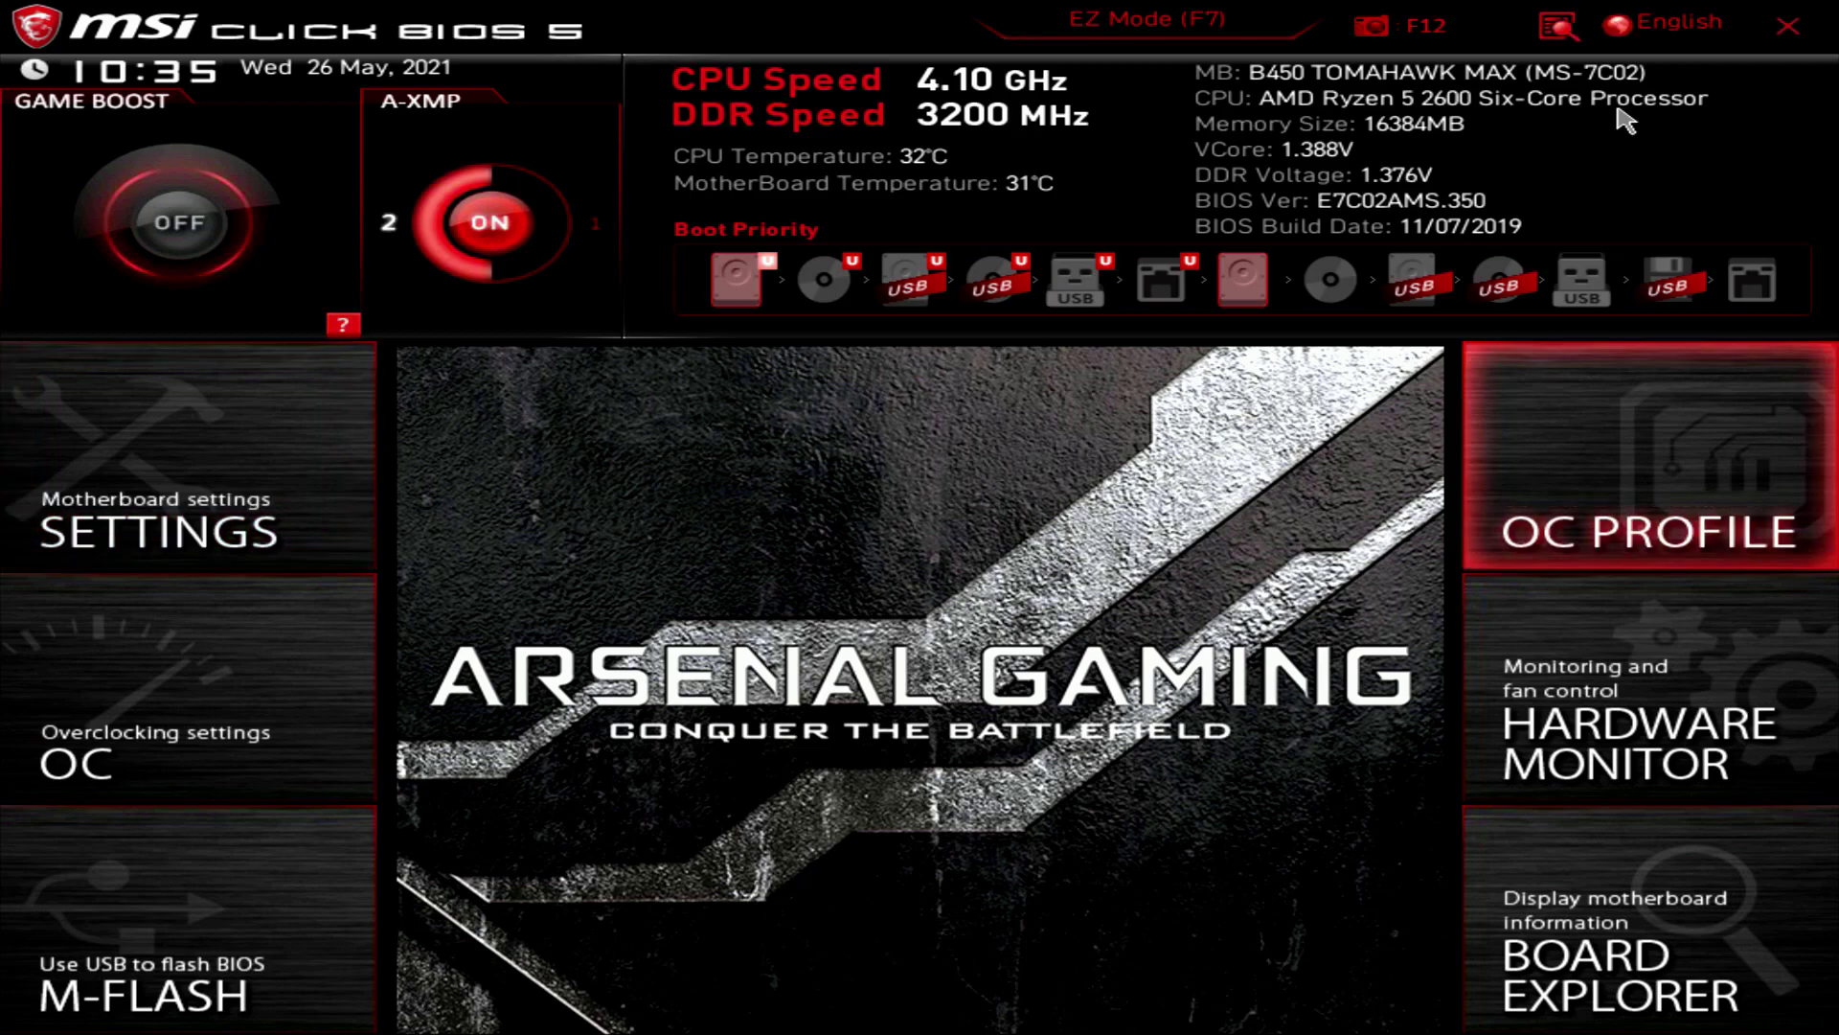
key("Down")
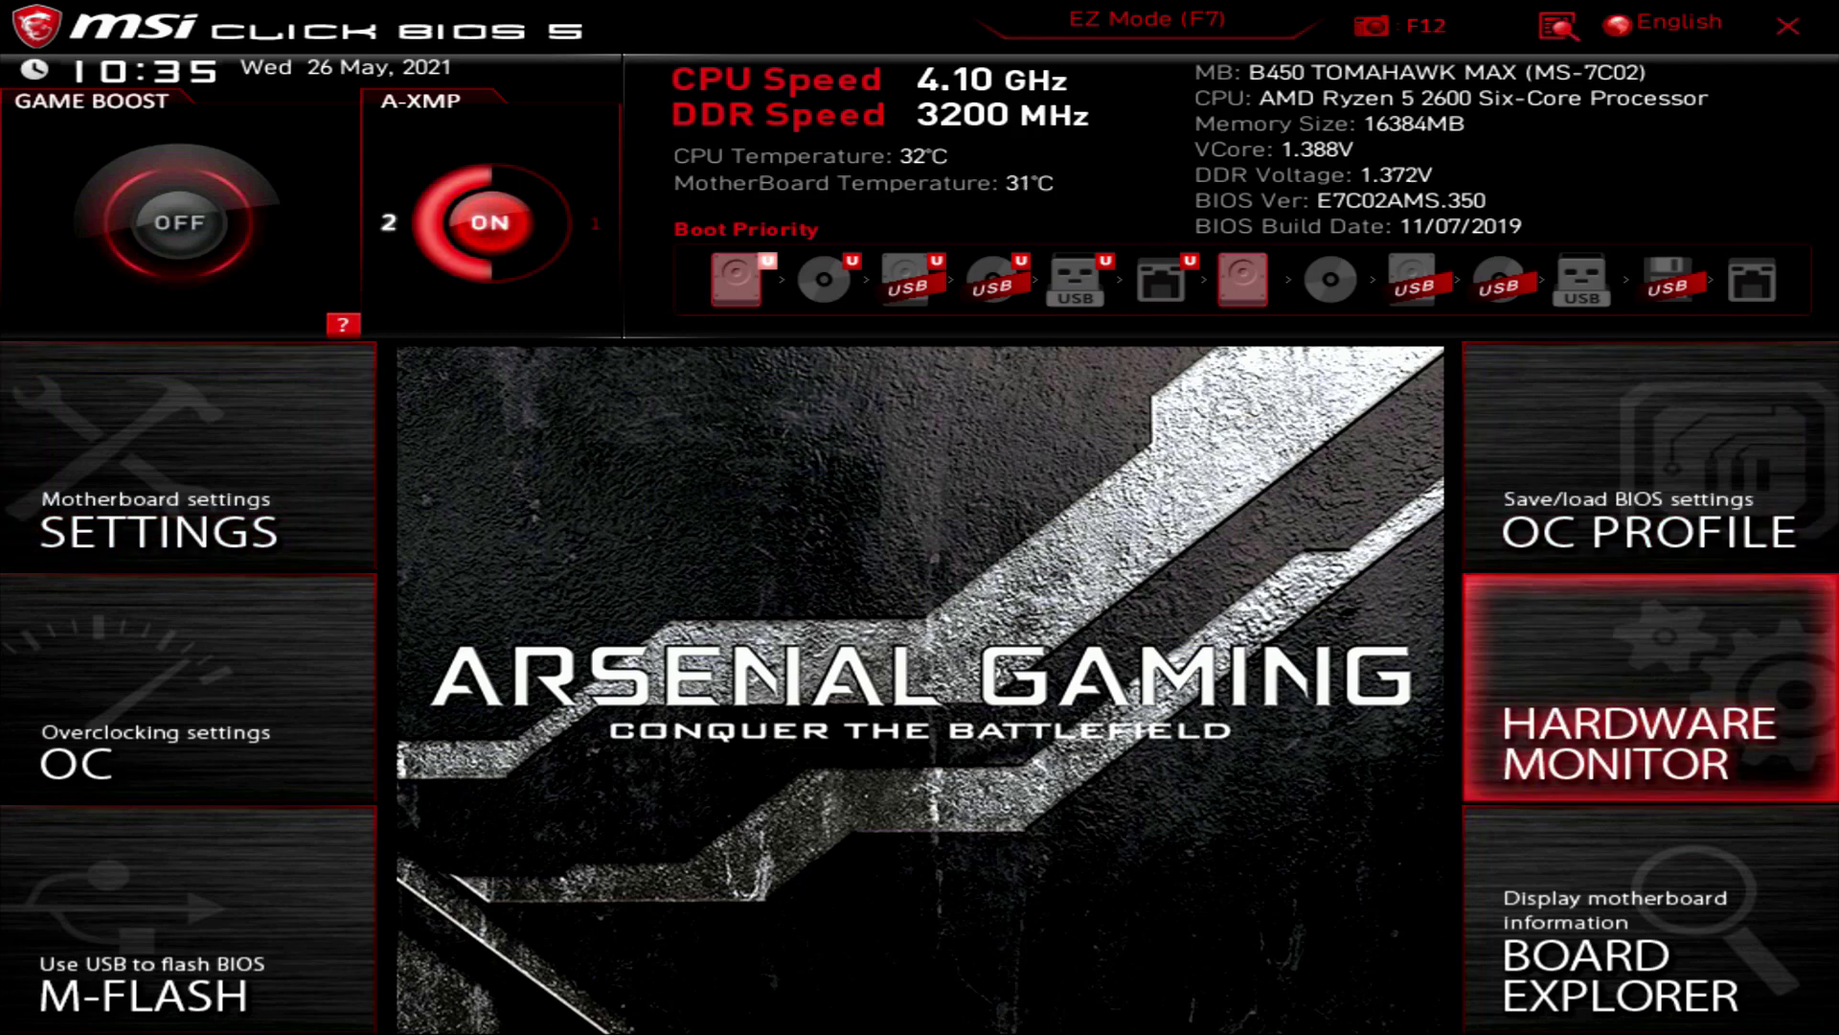
key("Return")
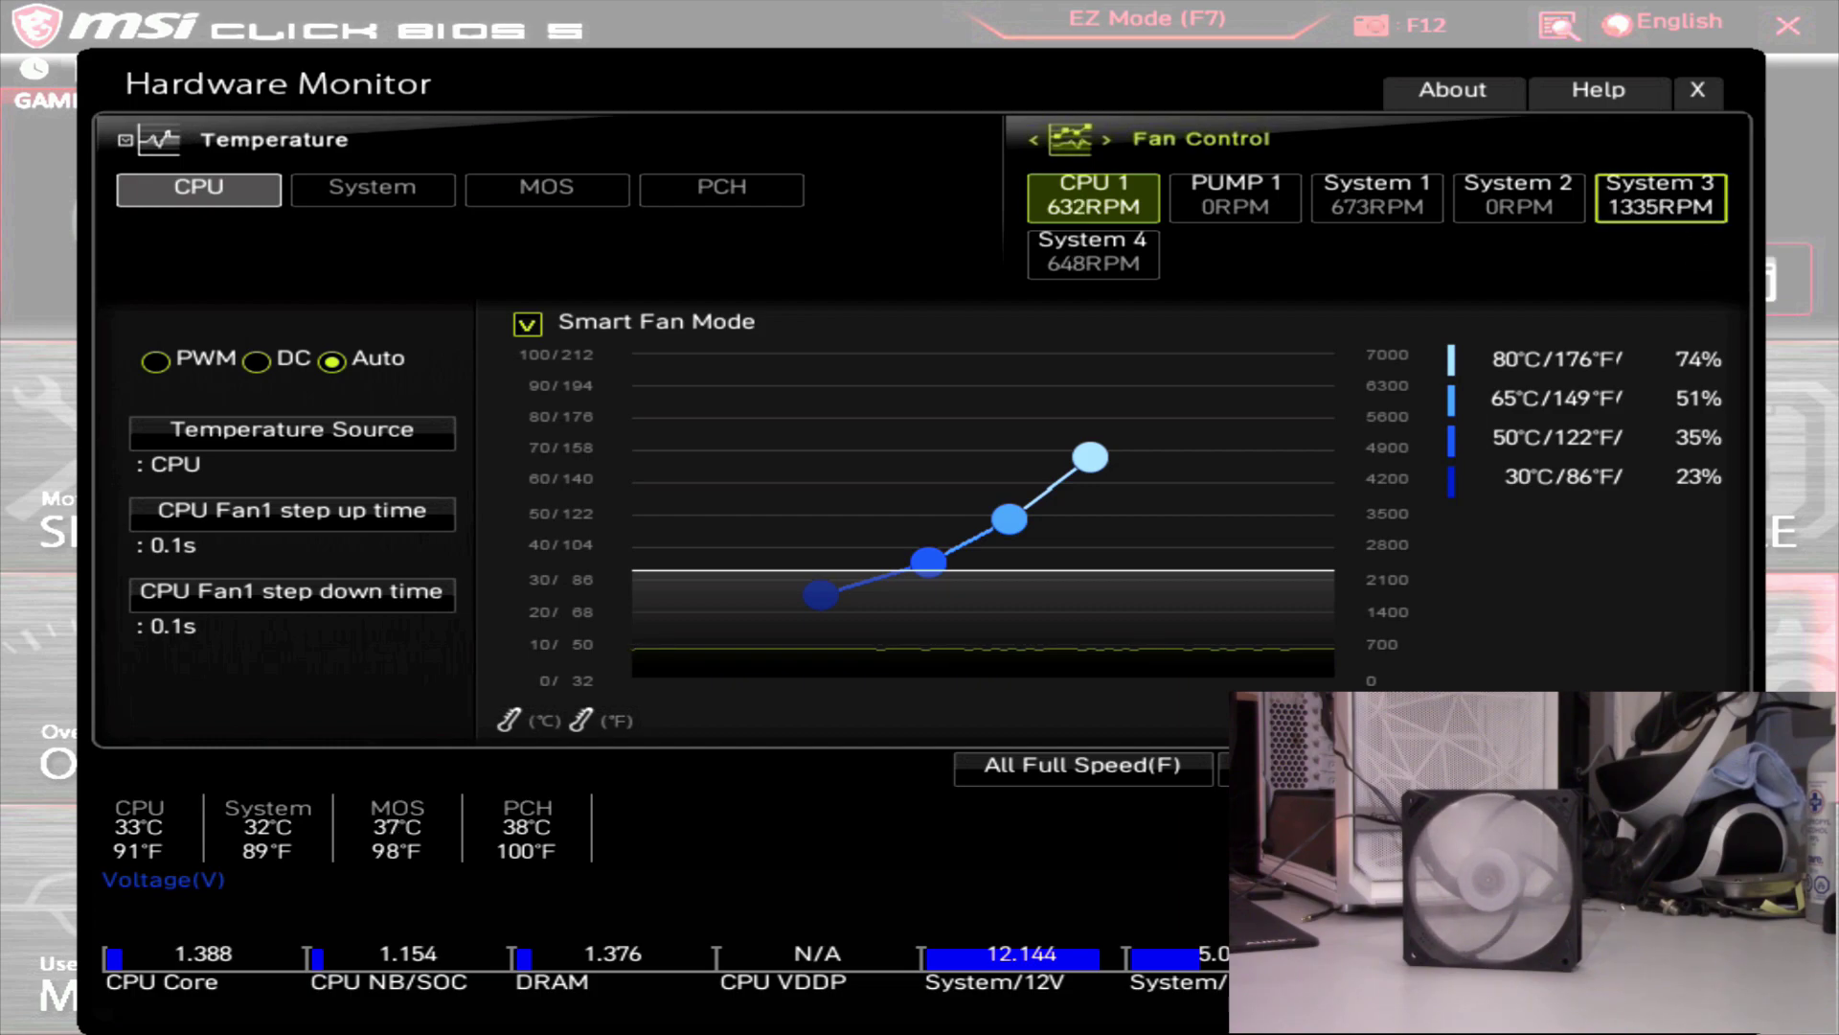
Select the System 3 fan and try PWM, Smart Fan Mode and All Full Speed.
left_click(1662, 213)
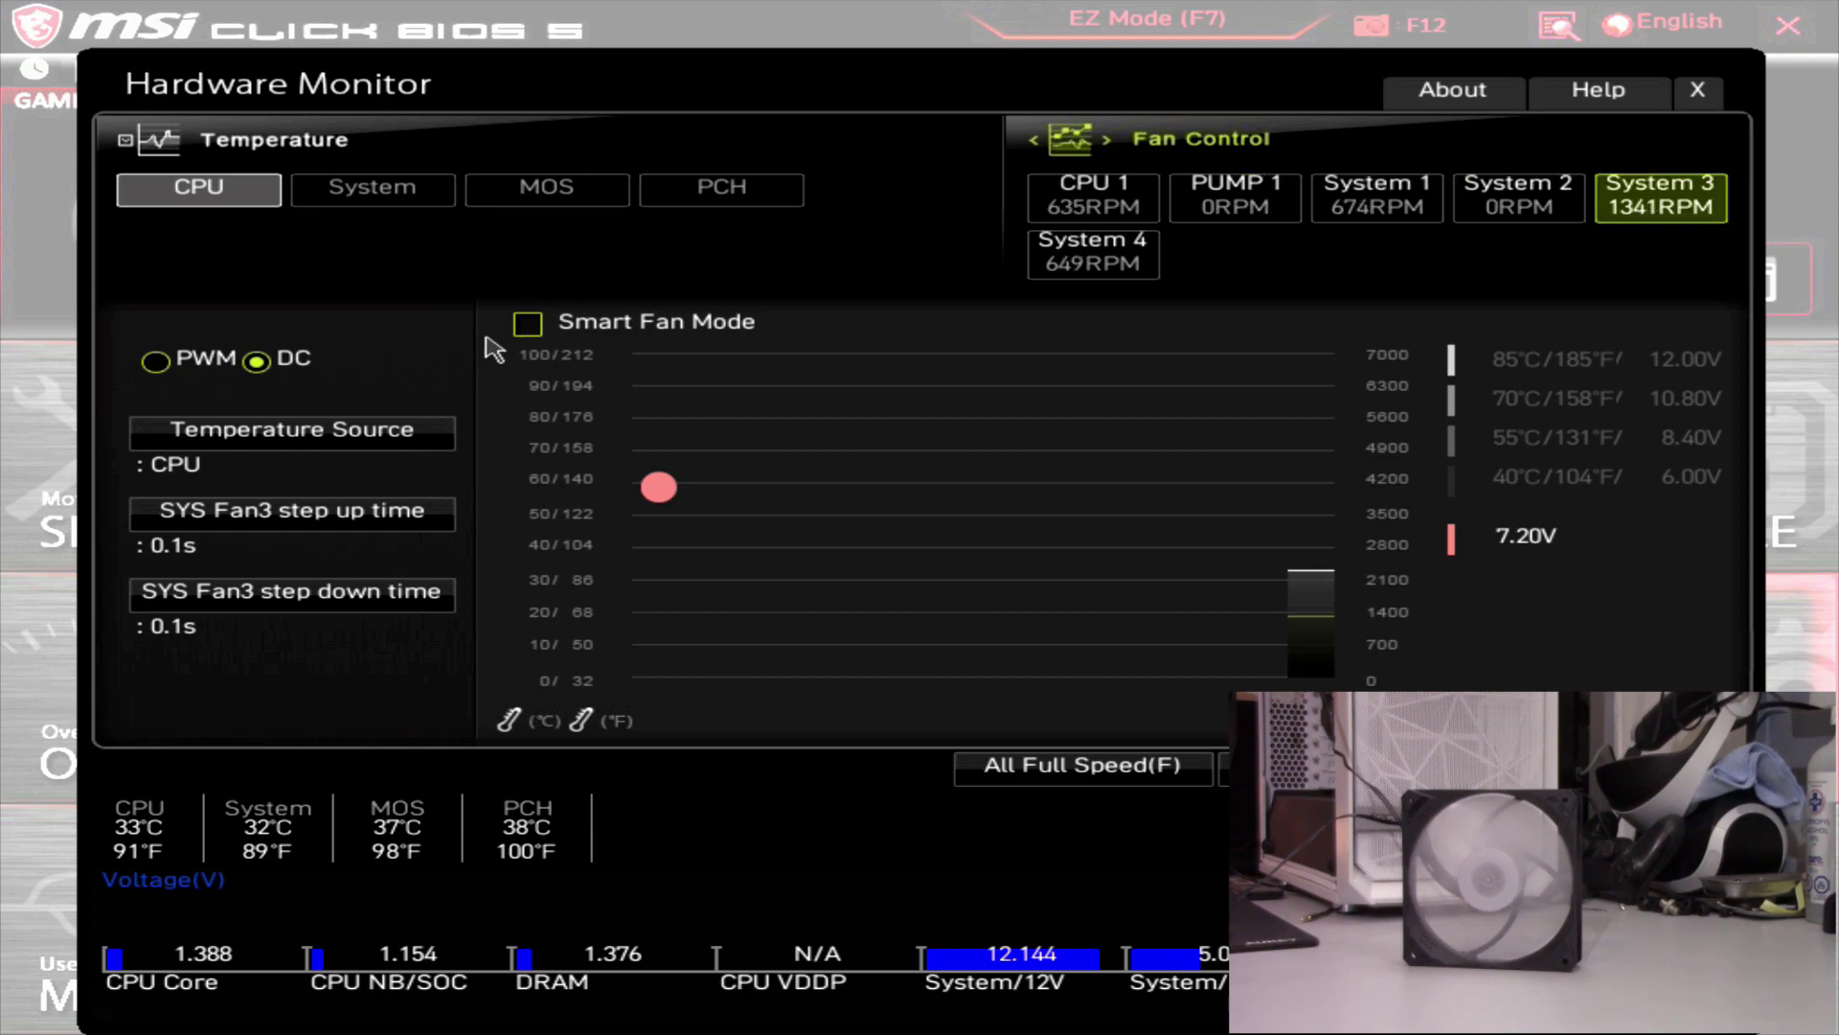
left_click(157, 362)
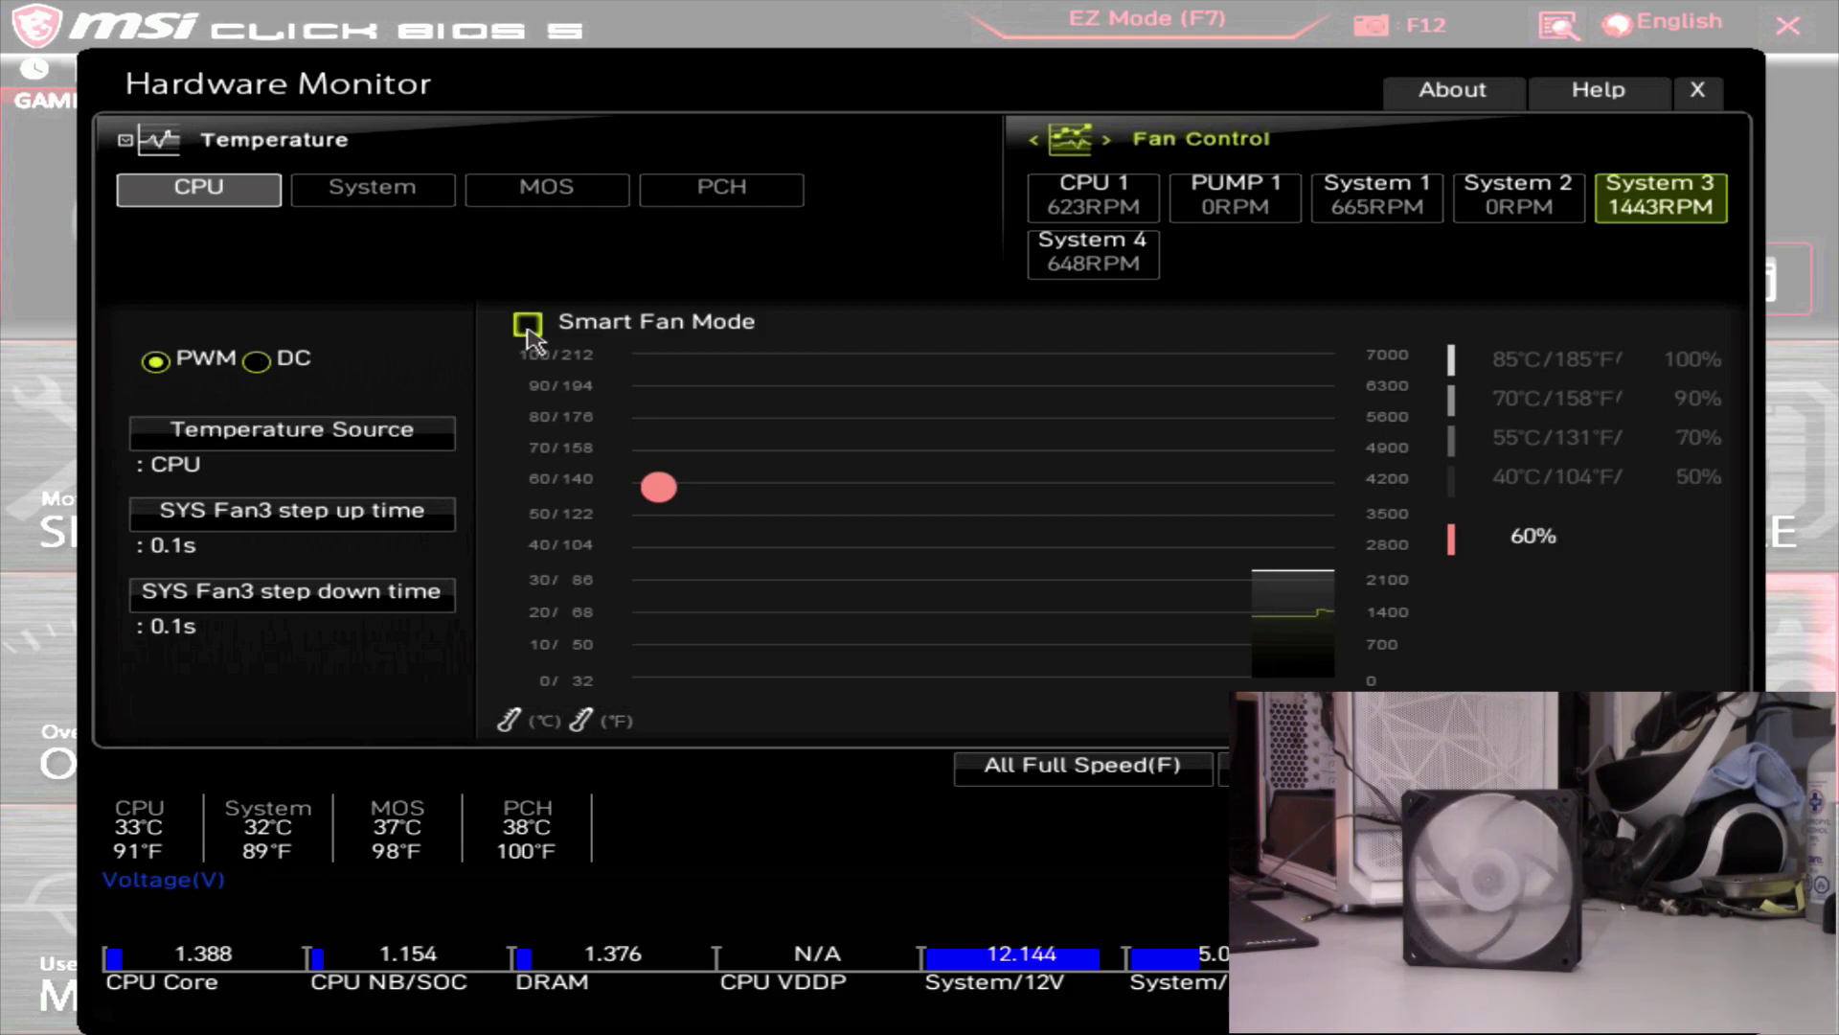
left_click(527, 331)
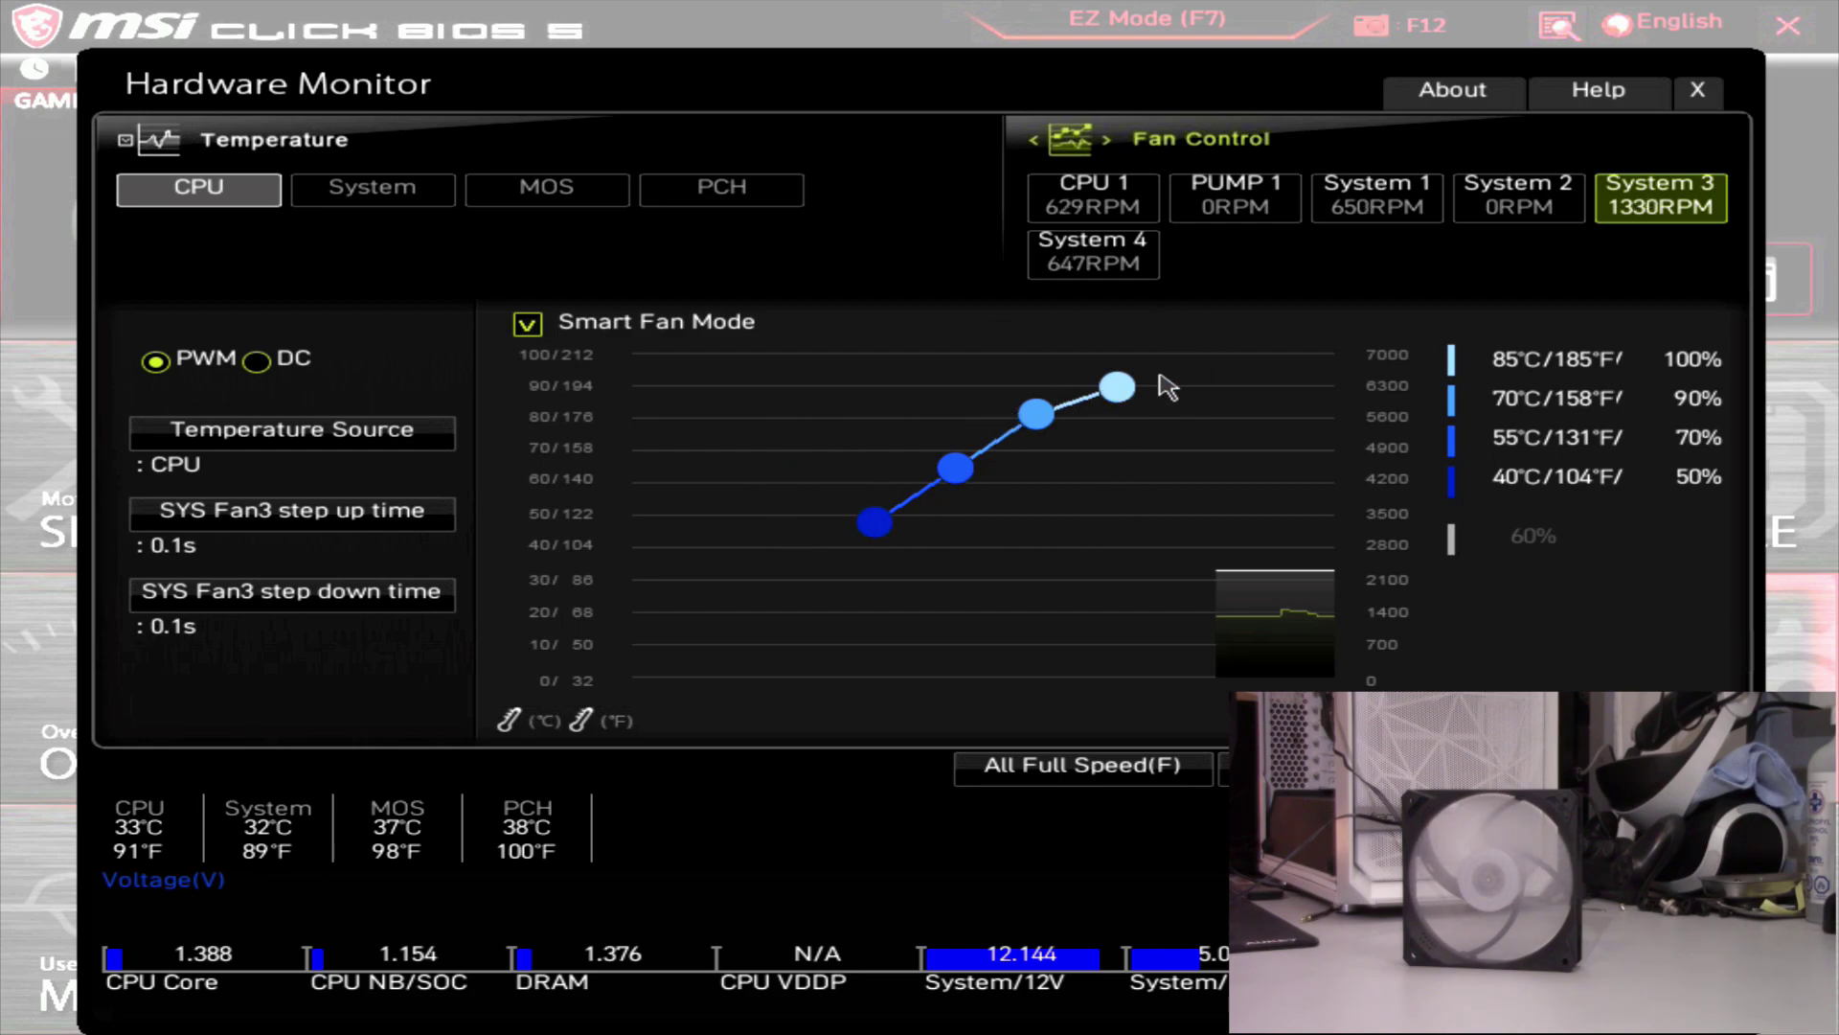
left_click(1006, 780)
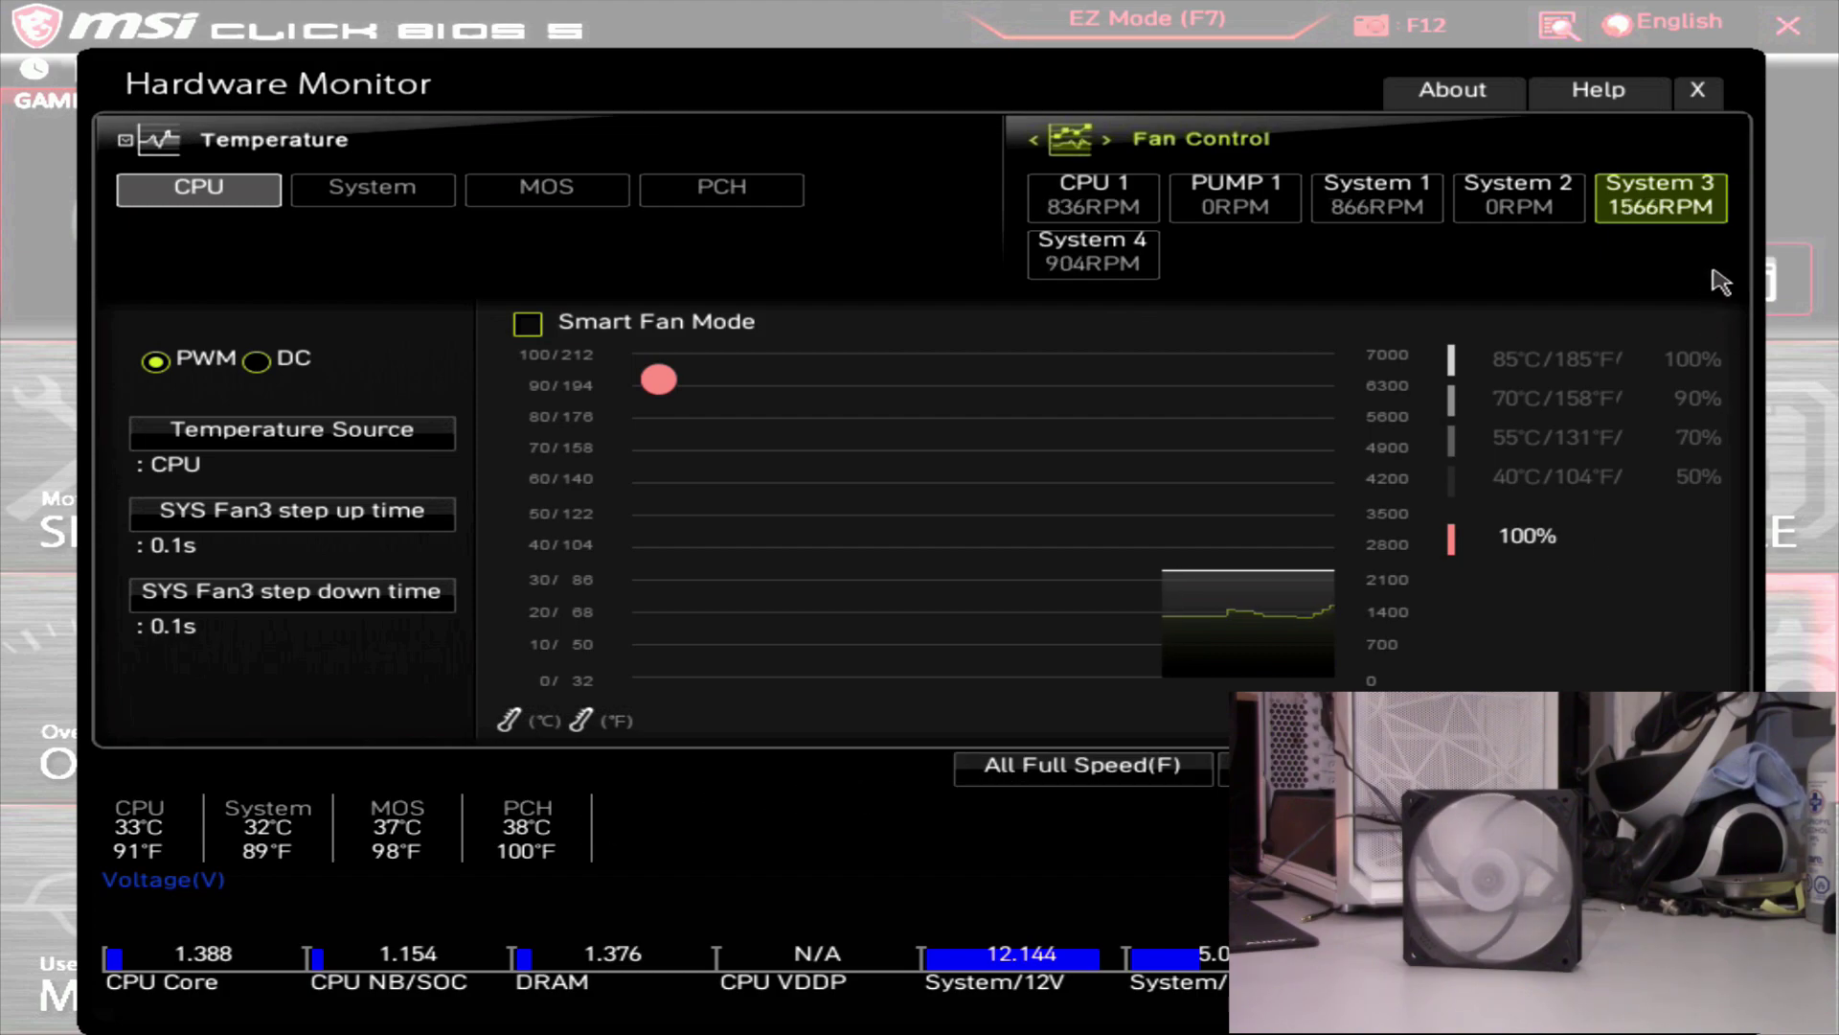
Reselect System 3, discard changes with All Set Cancel, and re-enable Smart Fan Mode.
left_click(1613, 213)
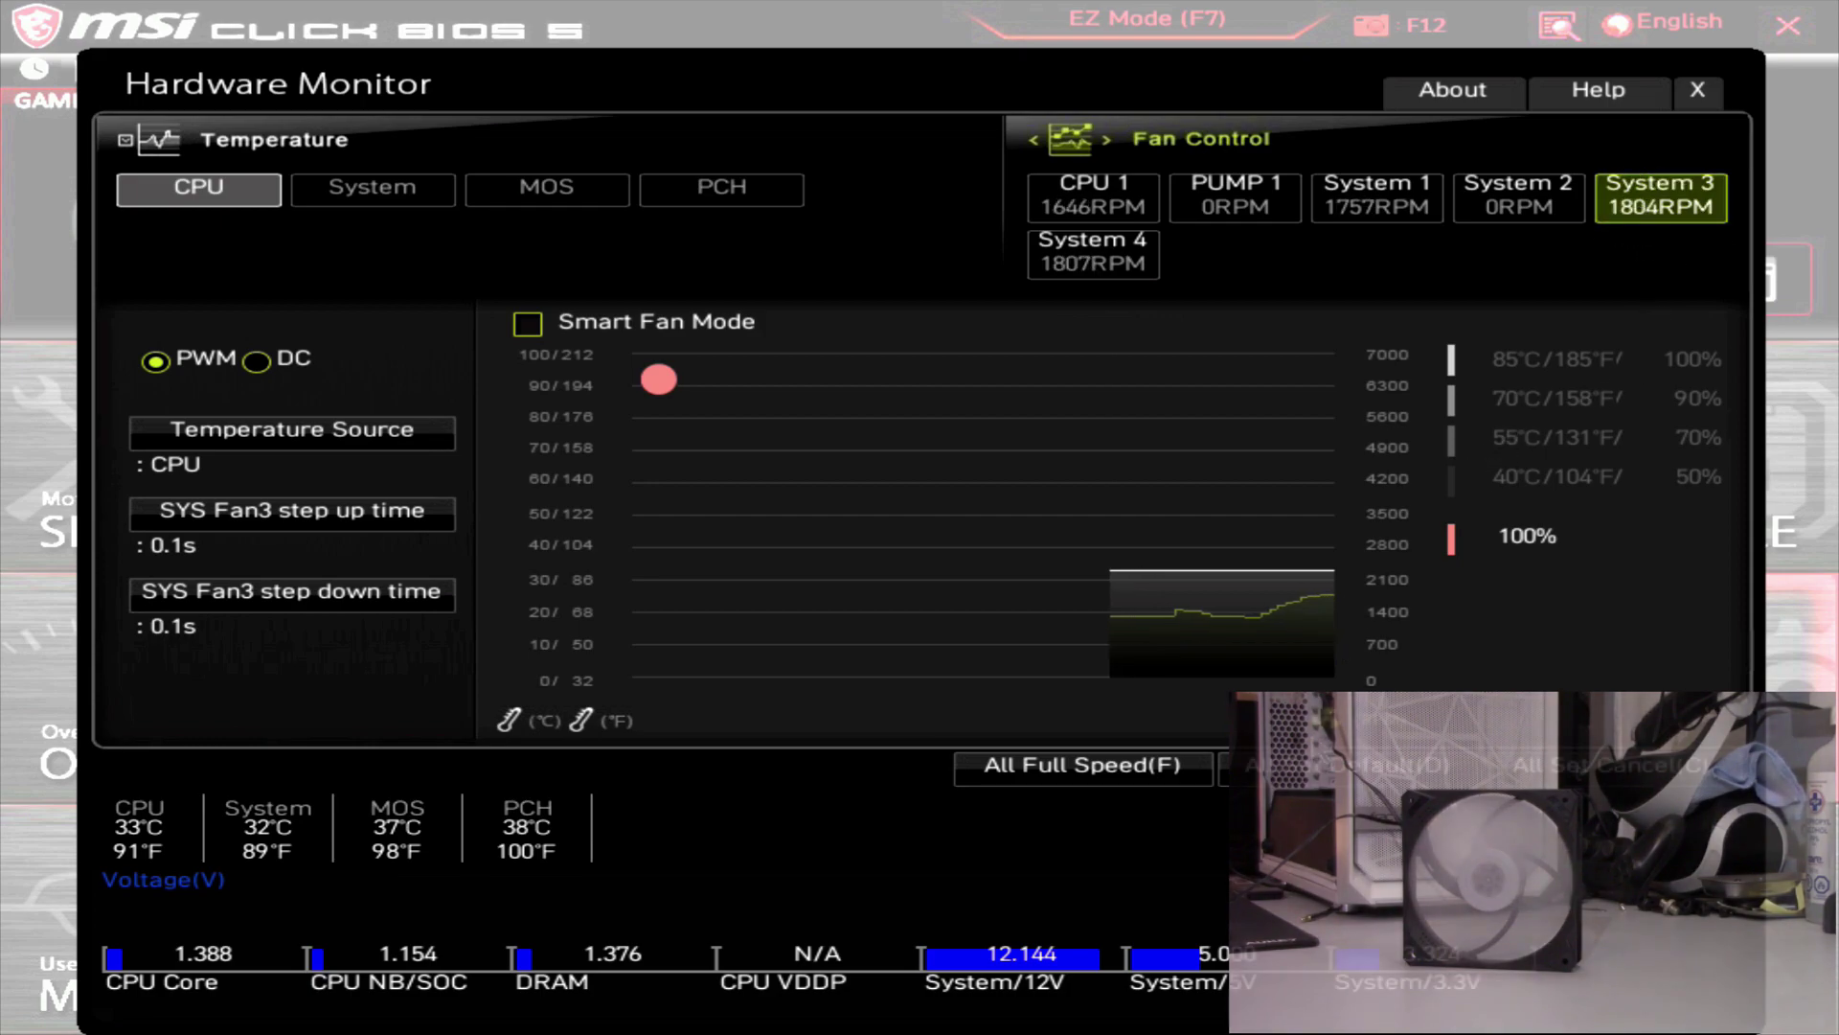
left_click(1295, 772)
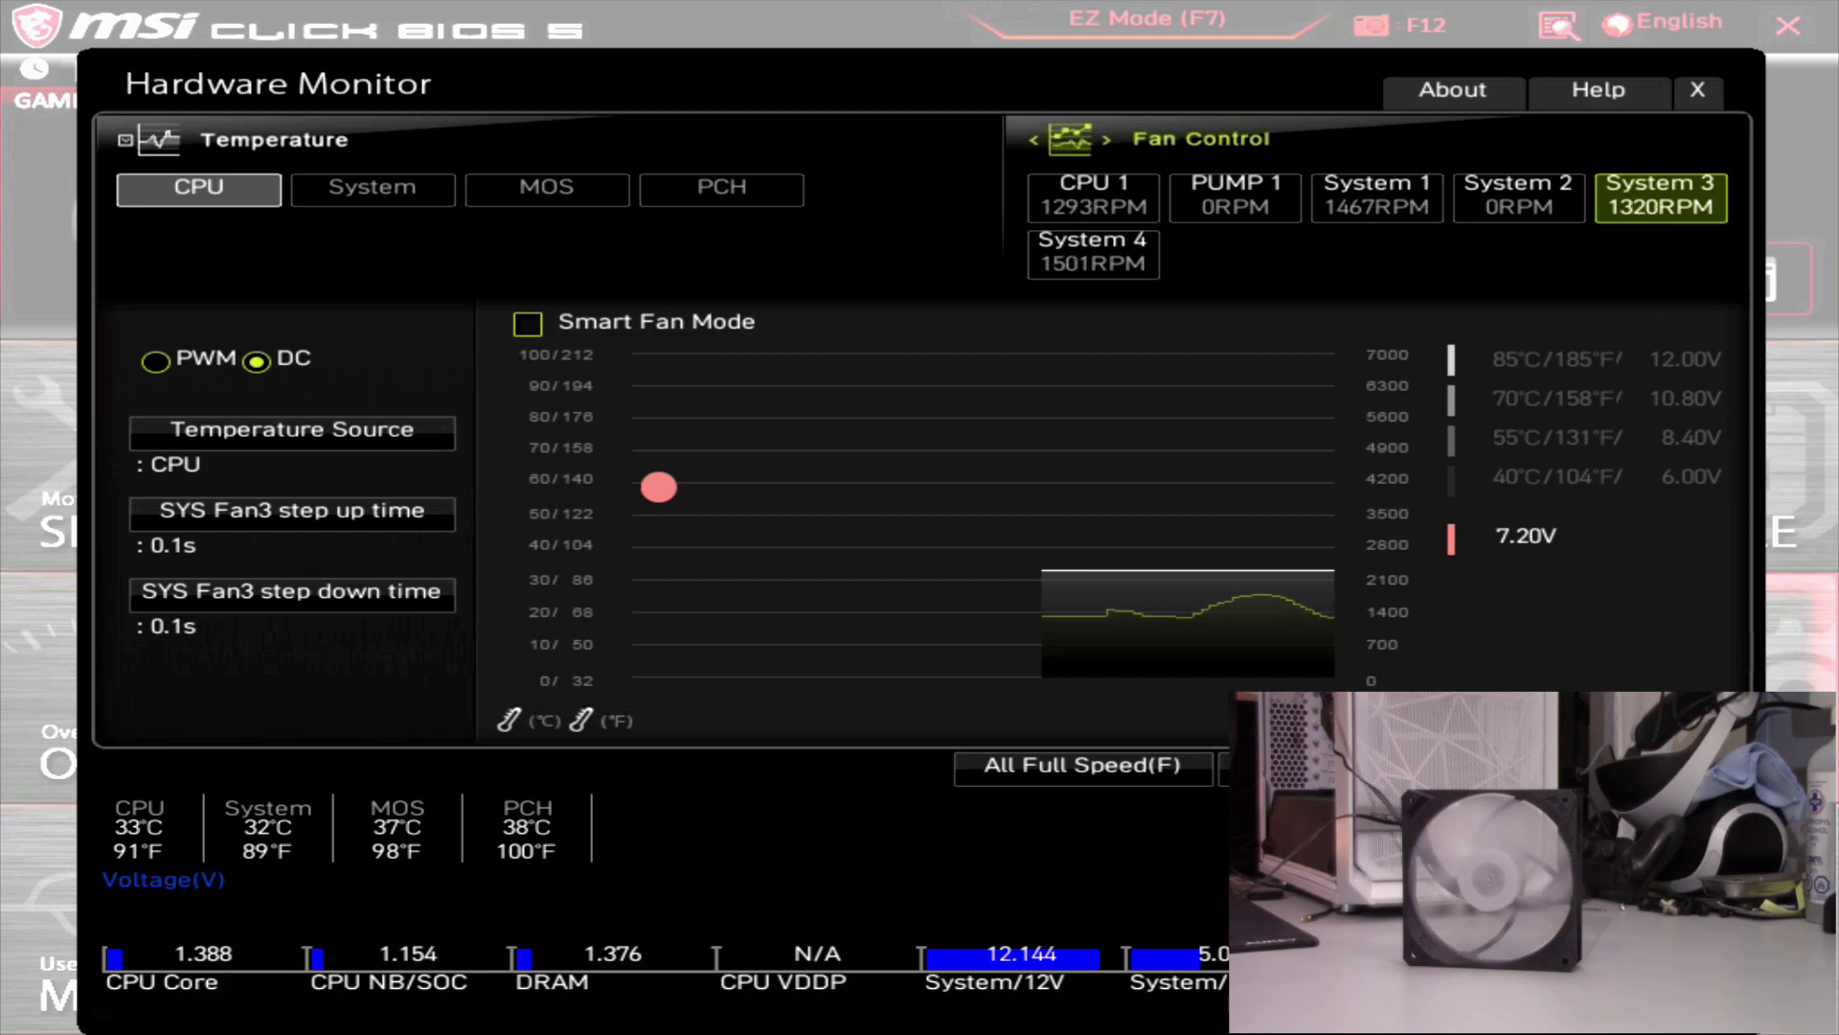
left_click(522, 334)
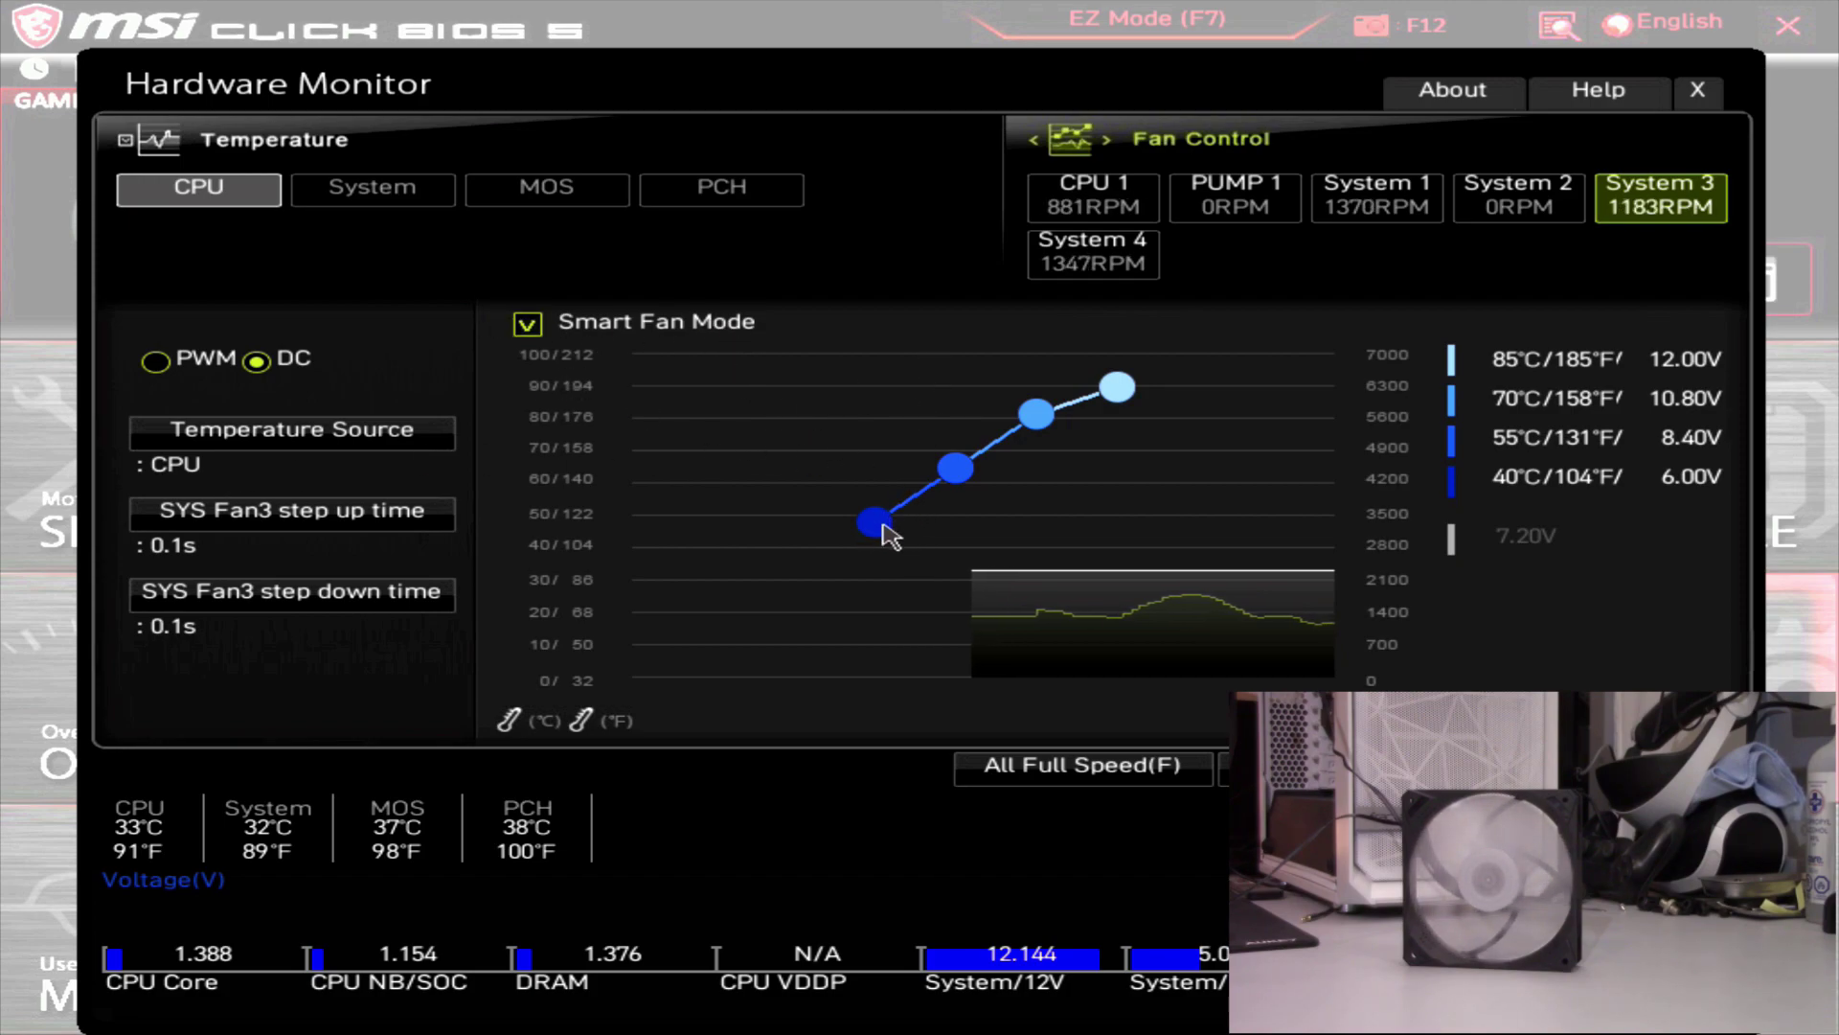
Switch System 3 to PWM with curve points 17°C/22%, 50°C/40%, 61°C/65%, 75°C/85%.
left_click_drag(891, 514, 809, 596)
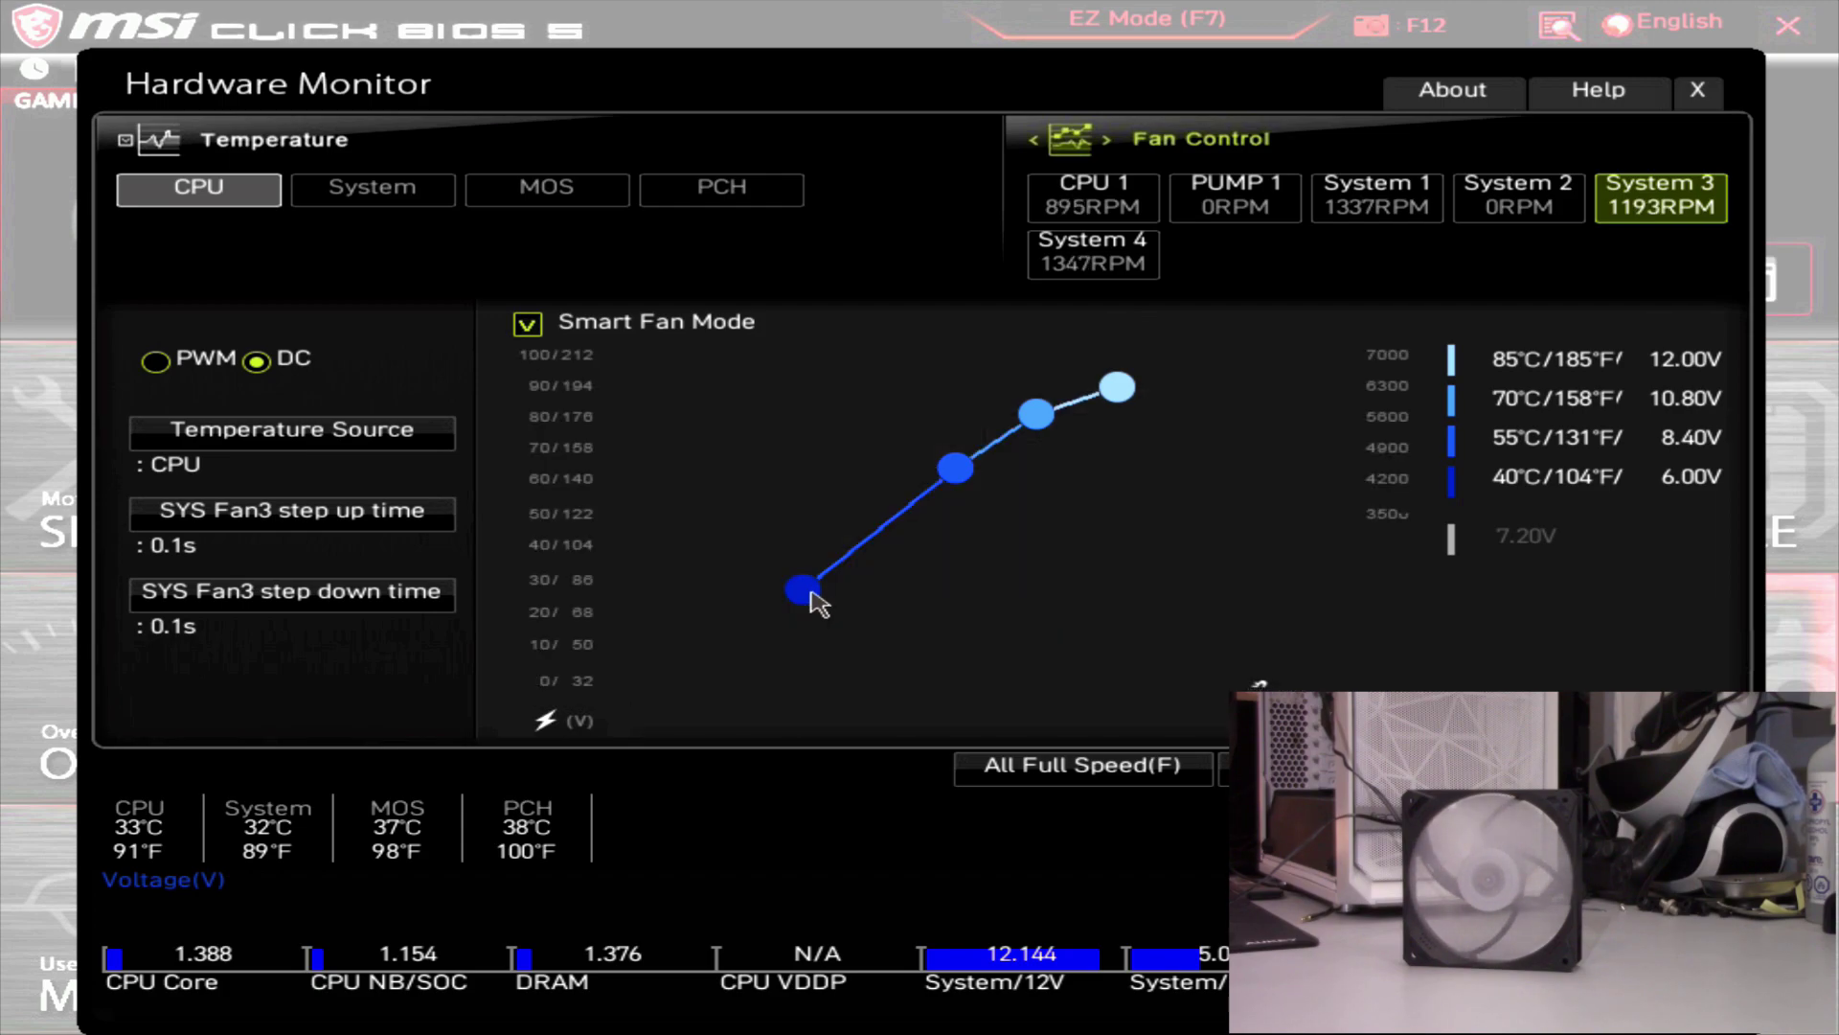
left_click(161, 359)
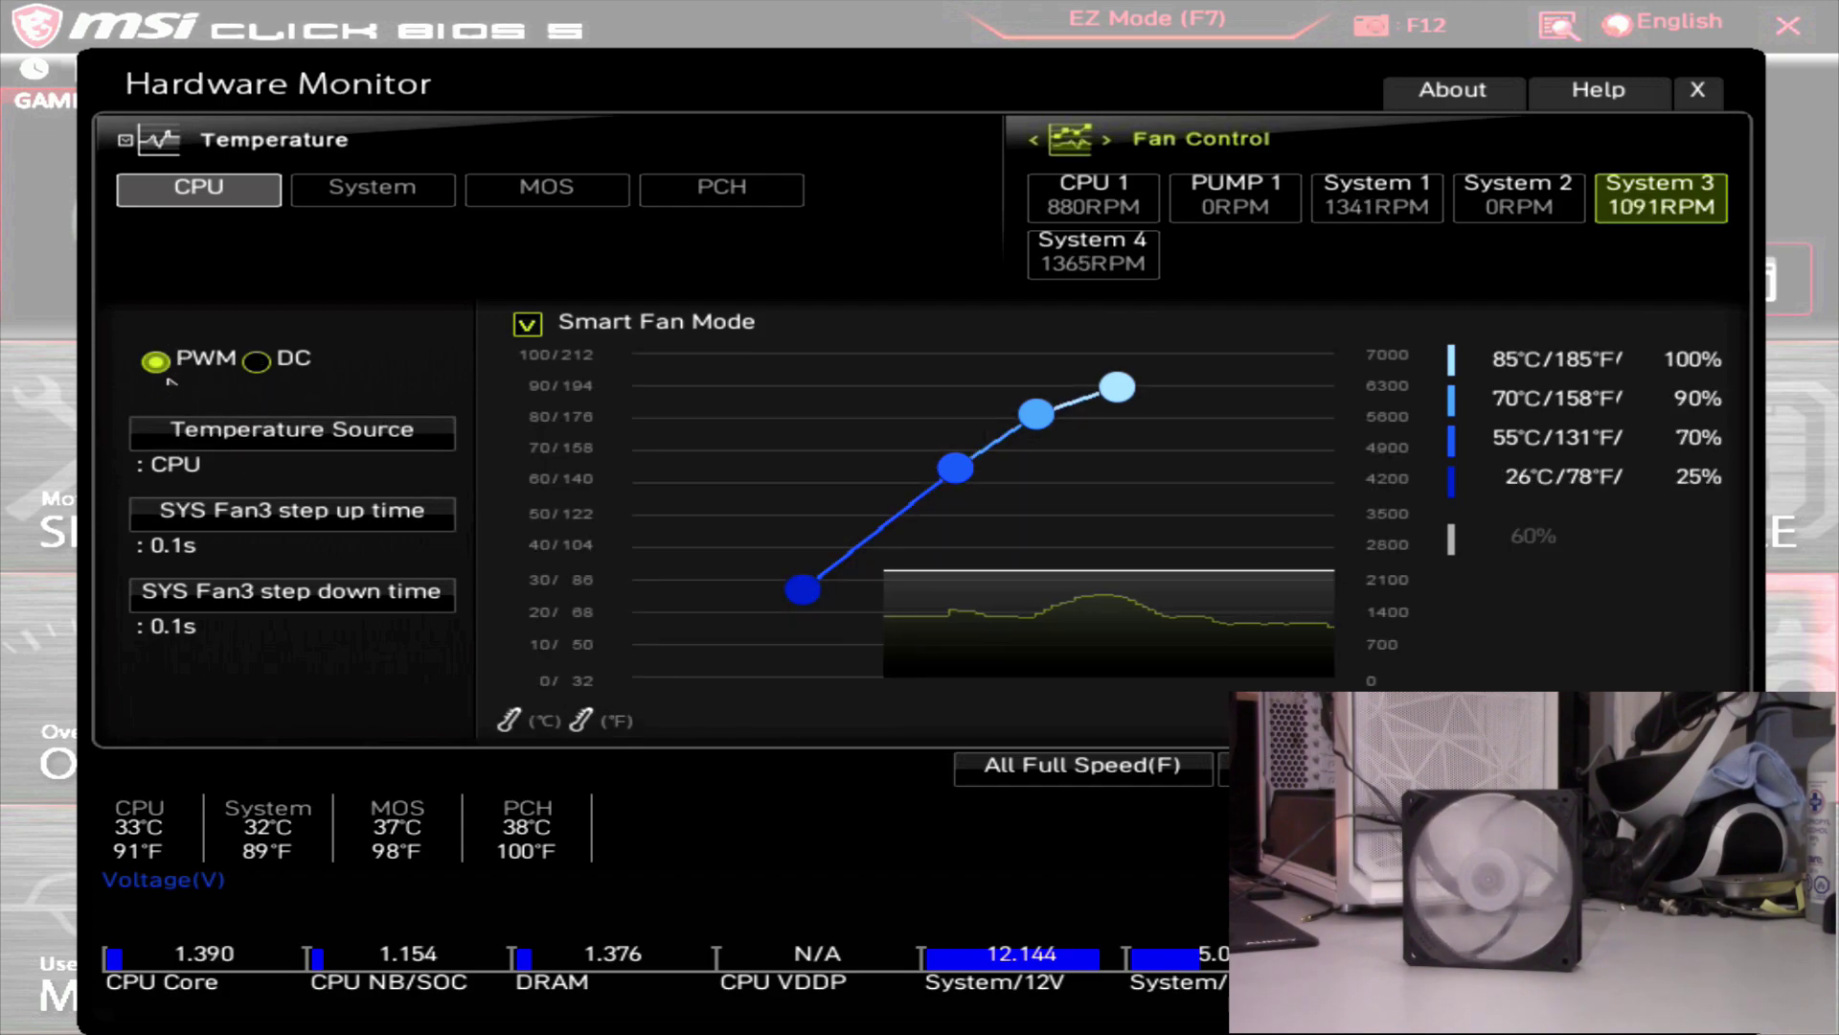
left_click_drag(804, 592, 752, 604)
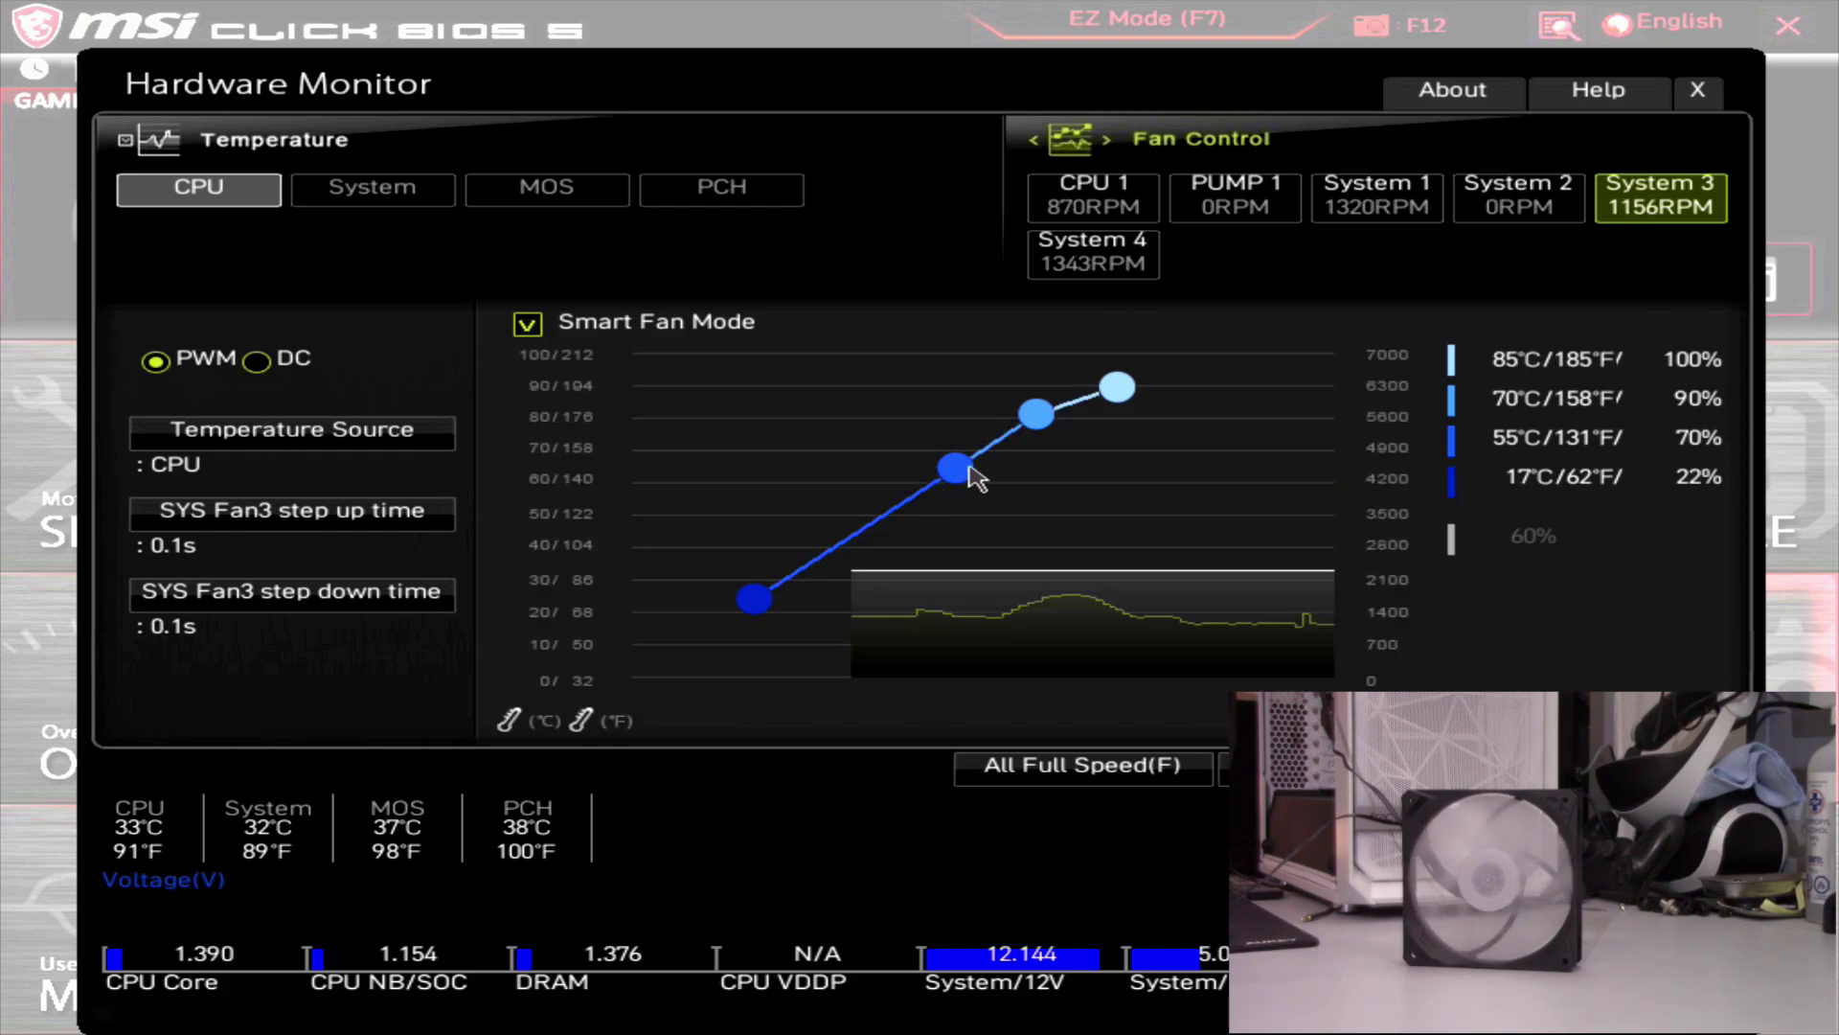
left_click_drag(945, 472, 968, 571)
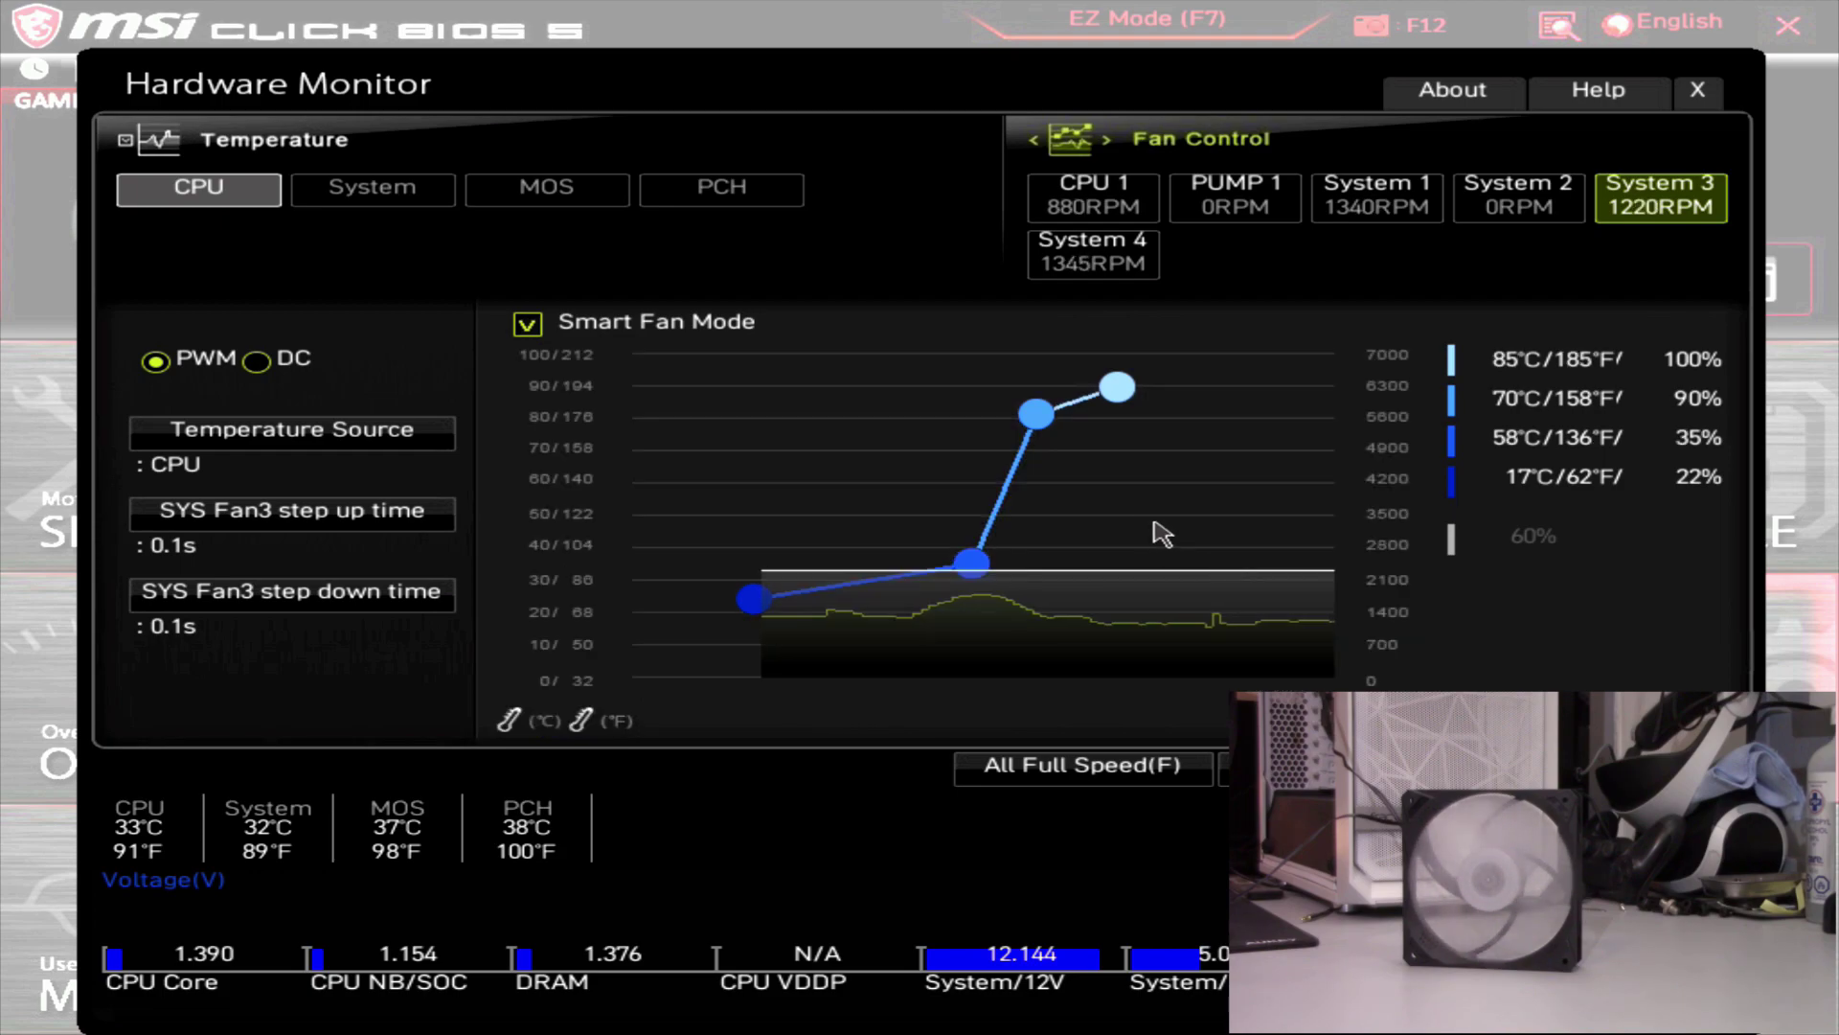
left_click_drag(1029, 421, 978, 499)
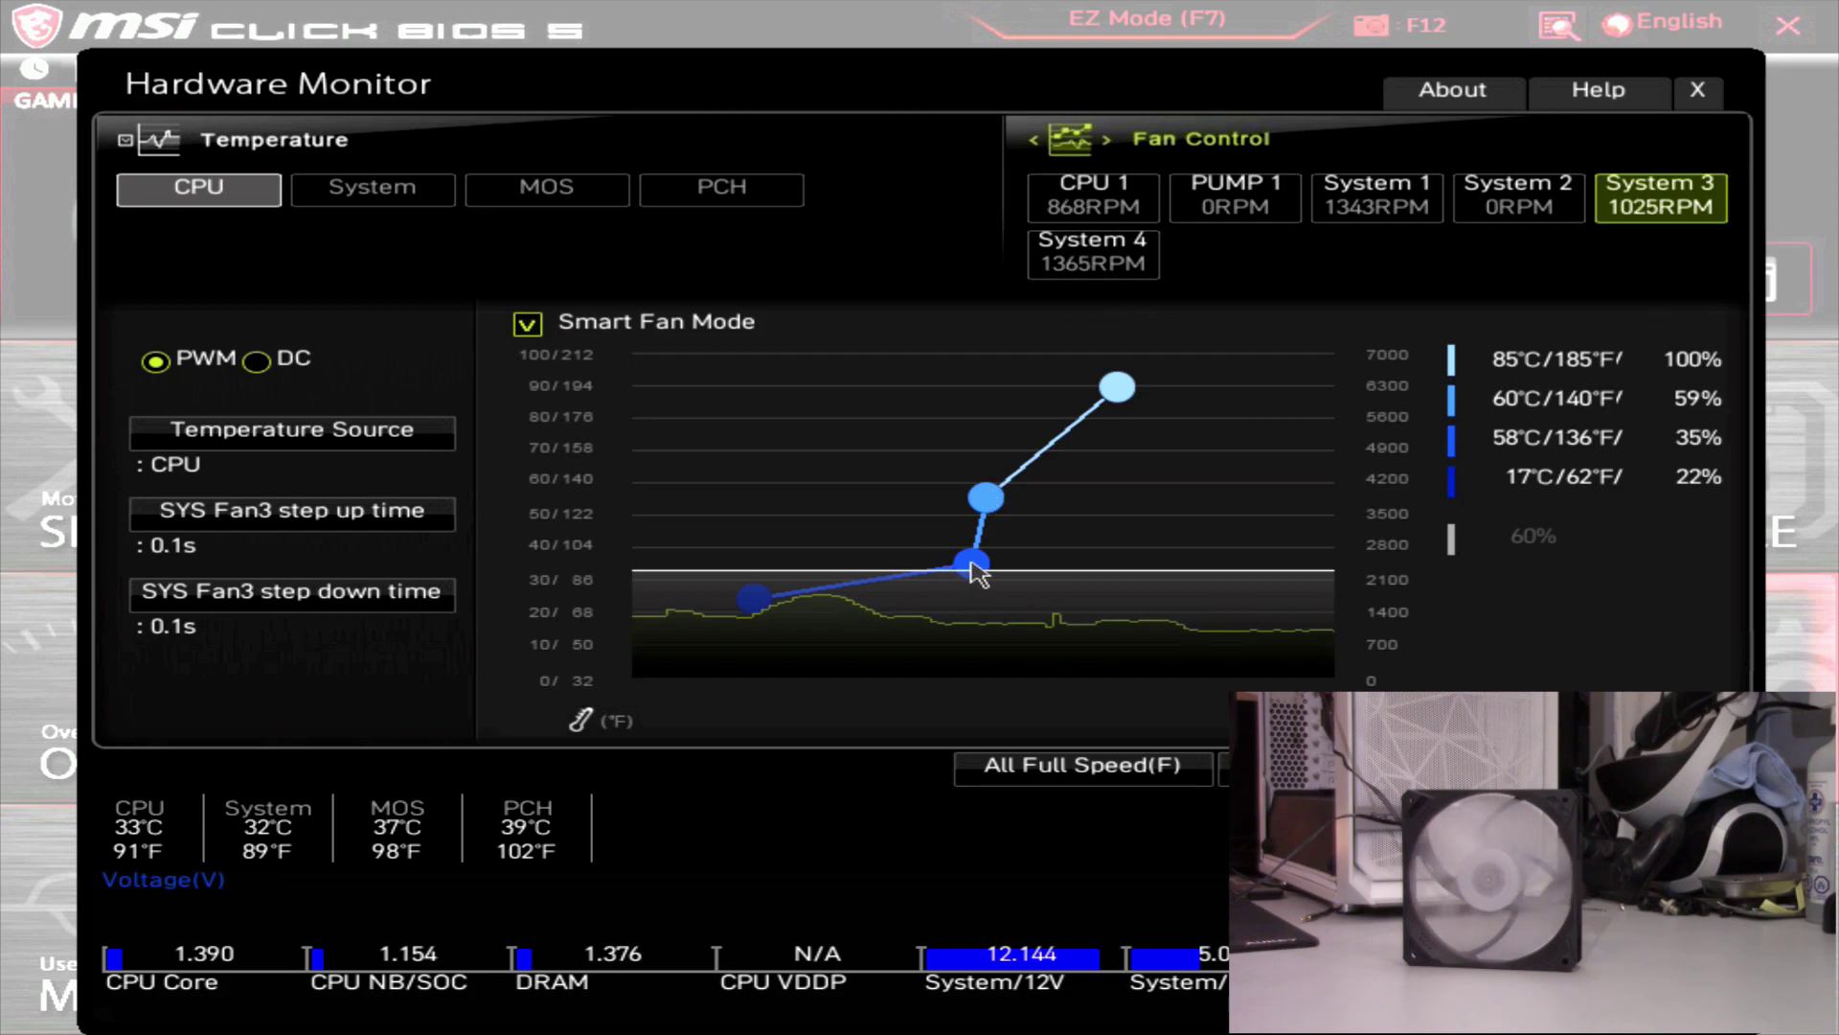
left_click_drag(973, 565, 987, 477)
left_click_drag(1109, 392, 1068, 431)
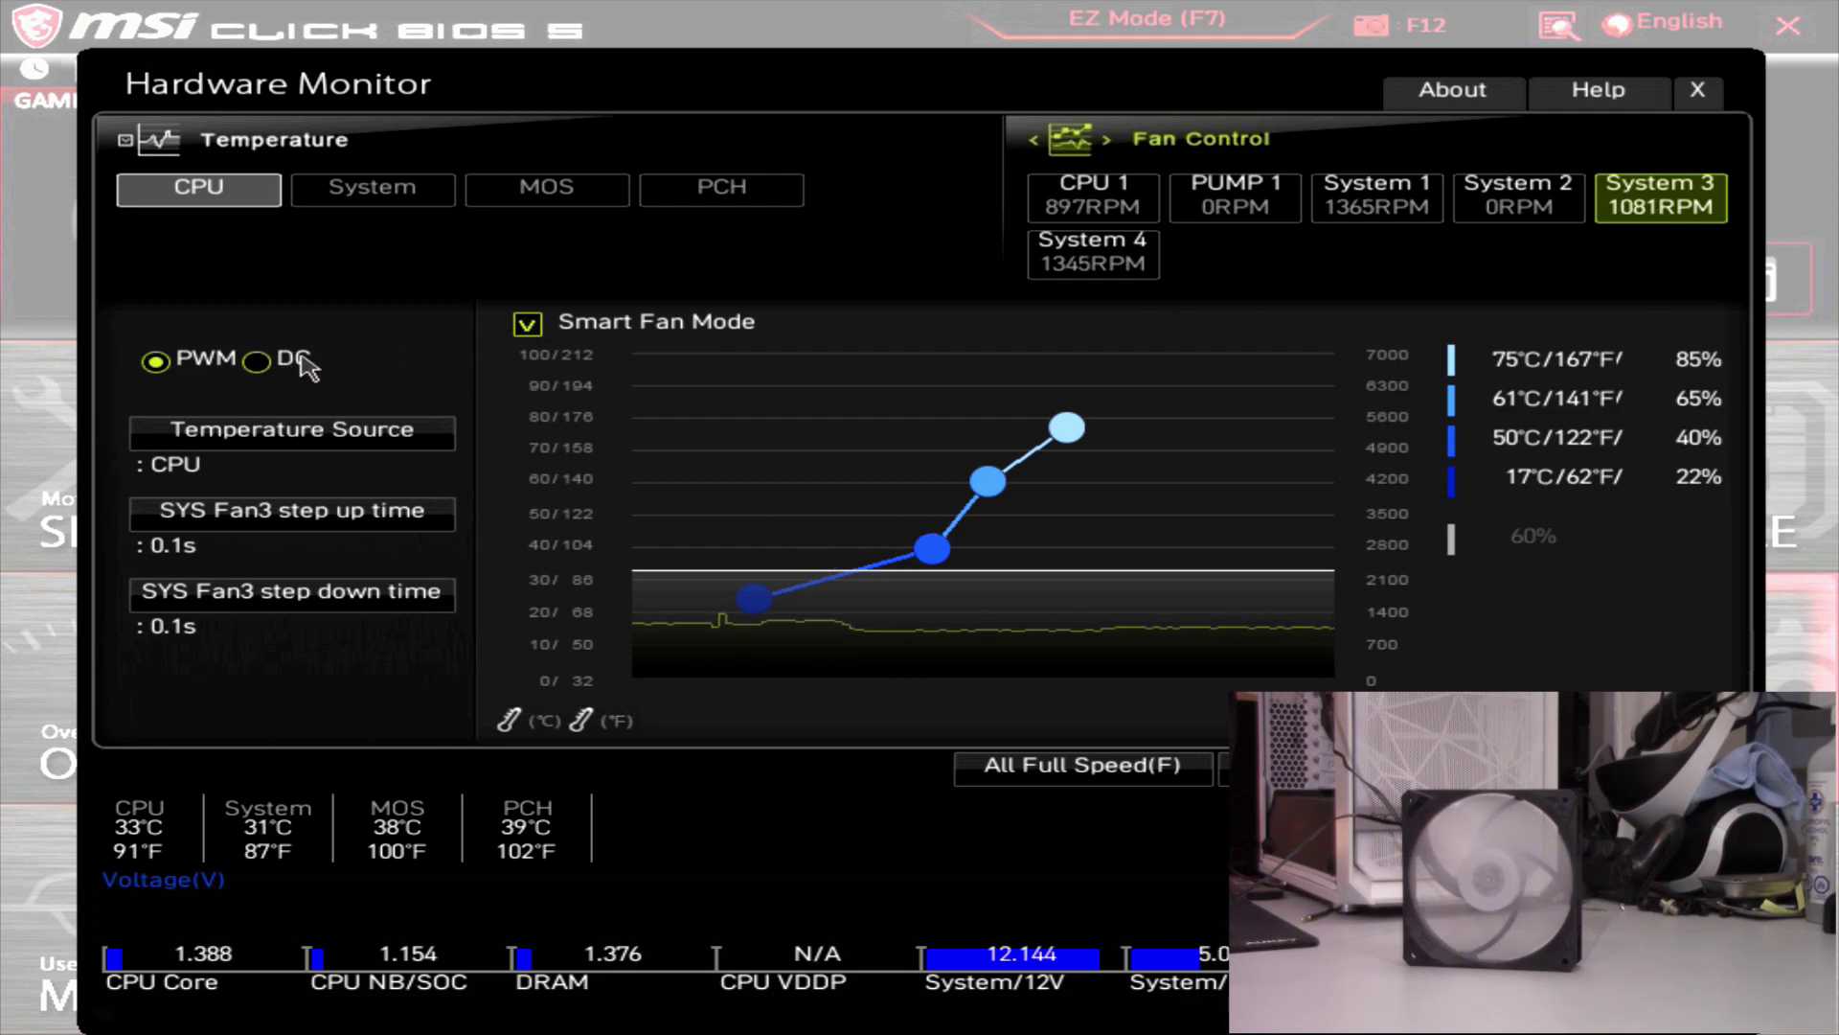
Switch System 3 to DC, with lower curve points at 3.48V (18°C) and 4.68V, rising to 10.20V at 75°C.
left_click(259, 362)
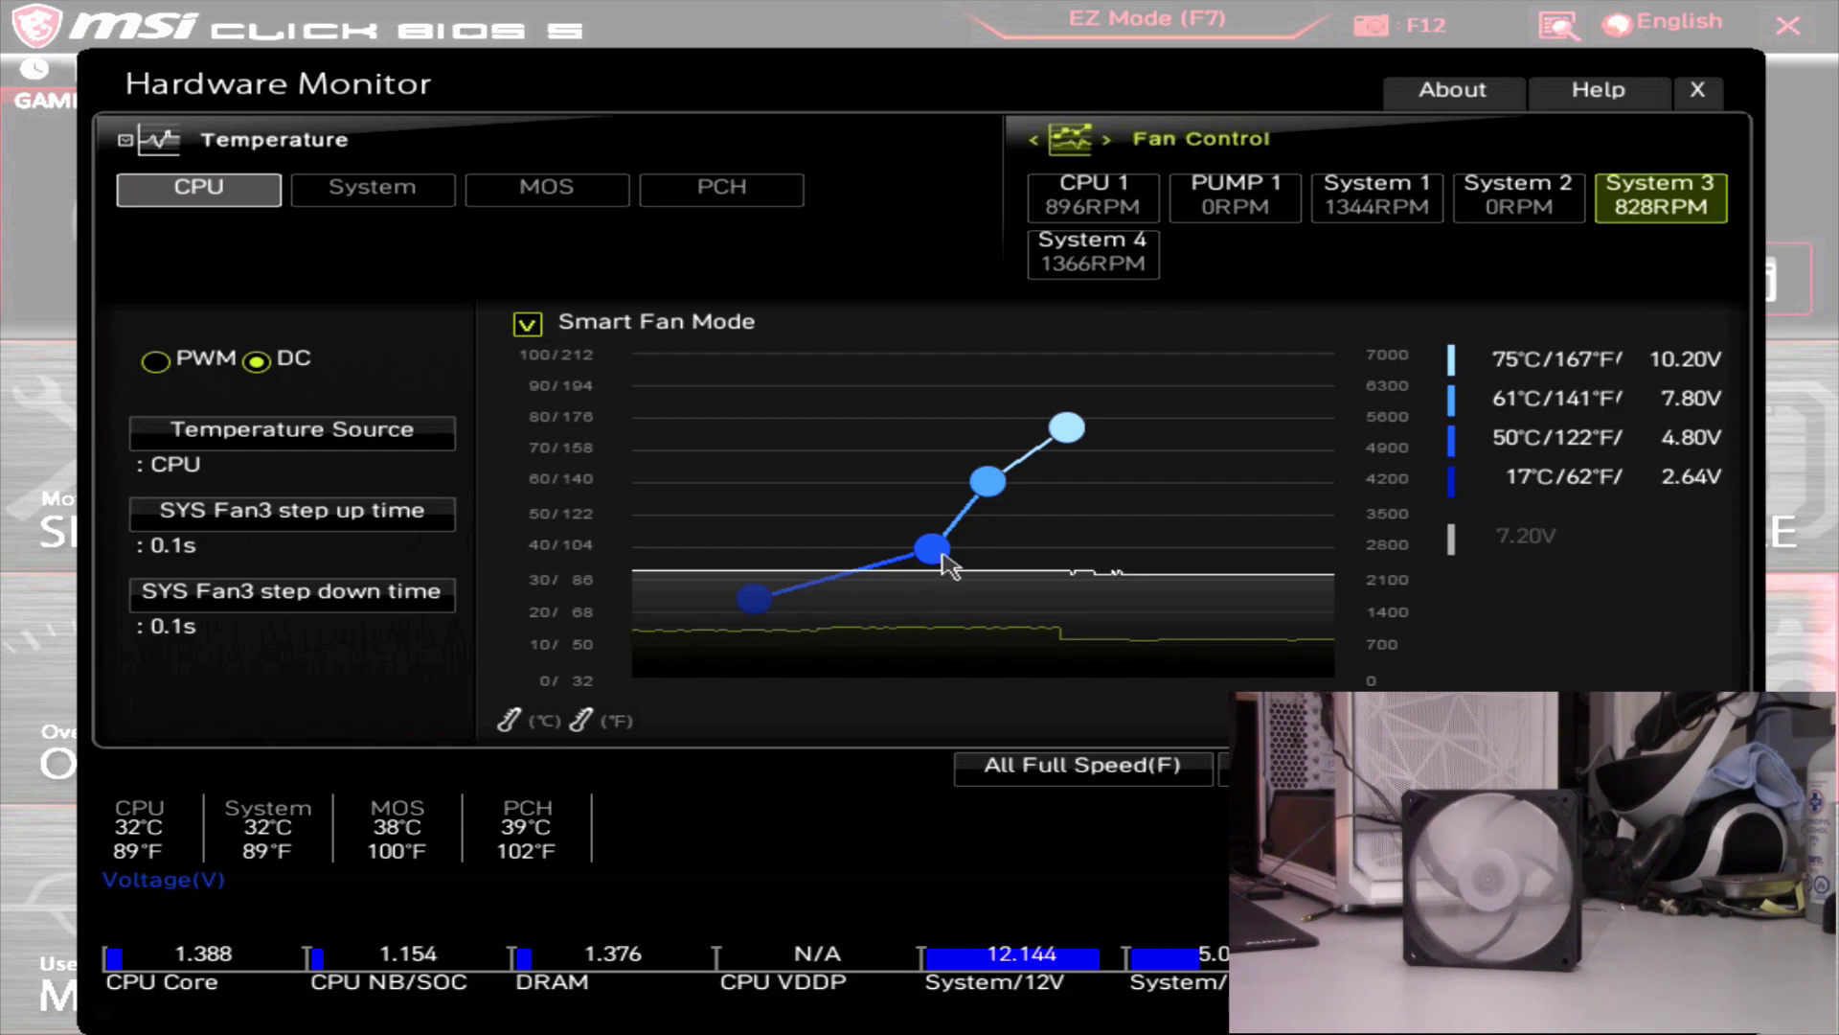
left_click_drag(757, 605, 756, 659)
left_click_drag(934, 551, 947, 650)
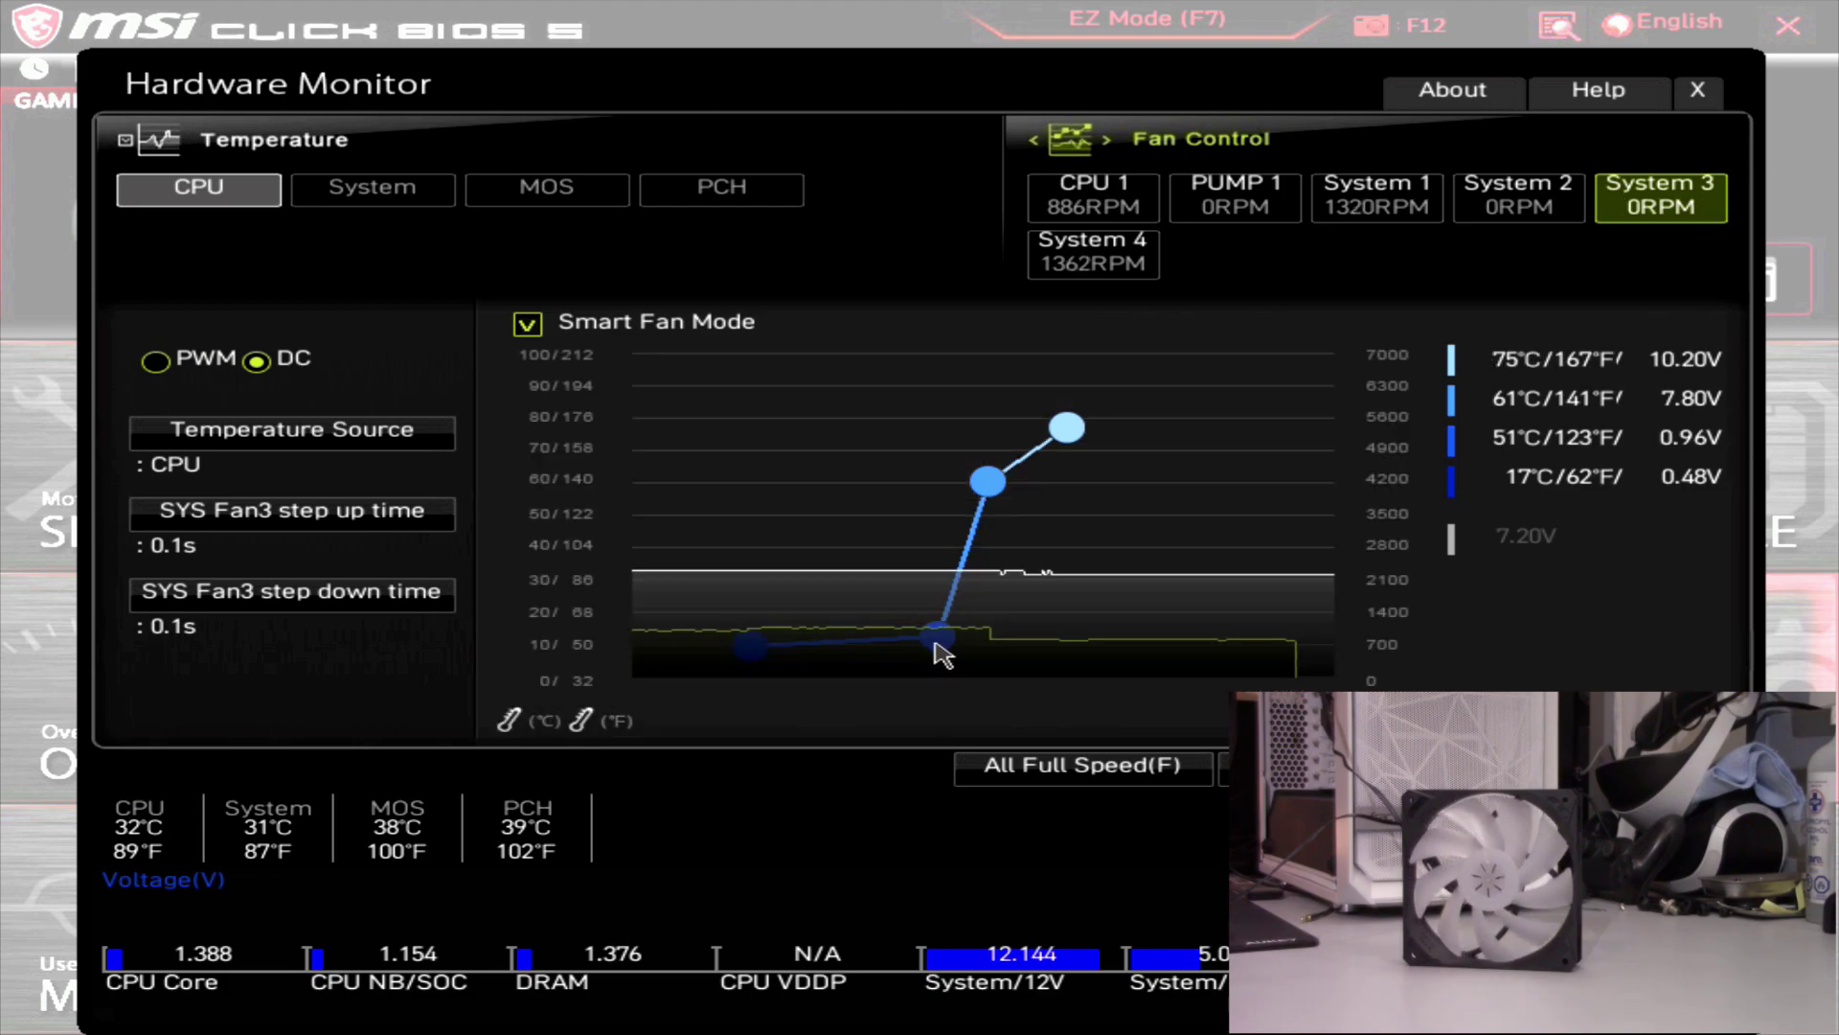
left_click_drag(942, 639, 936, 560)
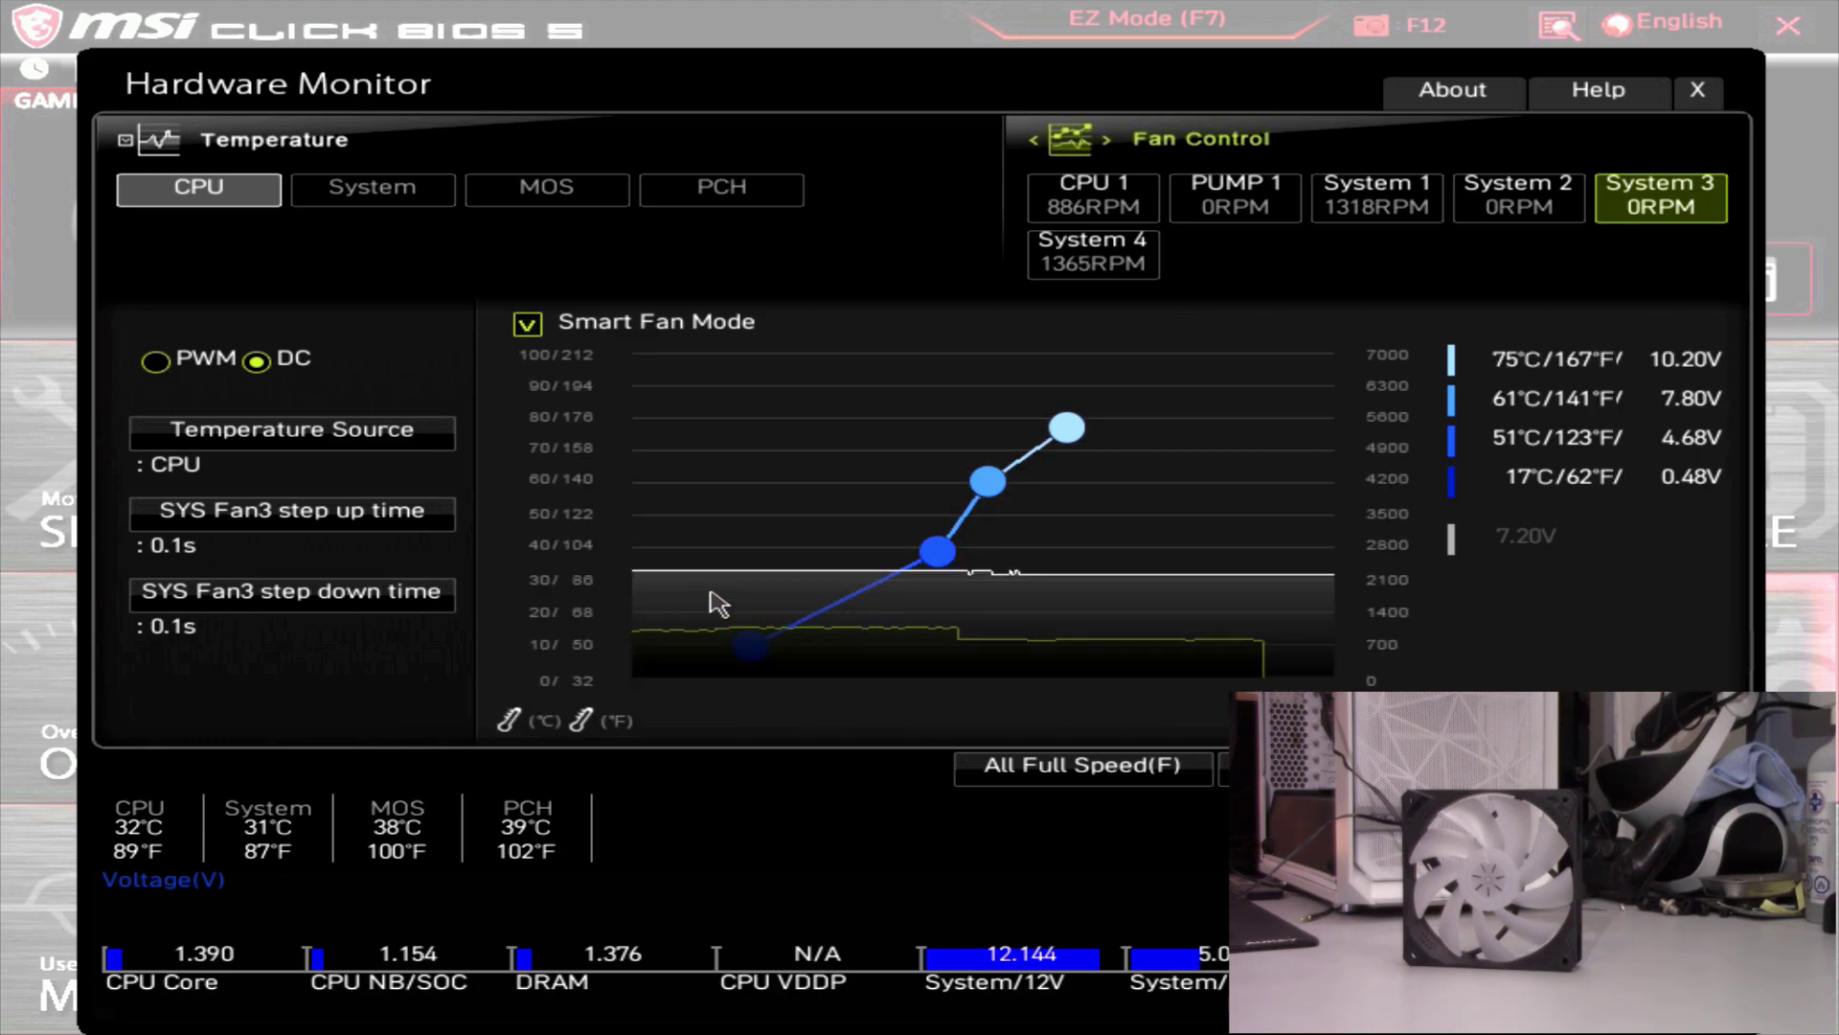
left_click_drag(751, 661, 759, 585)
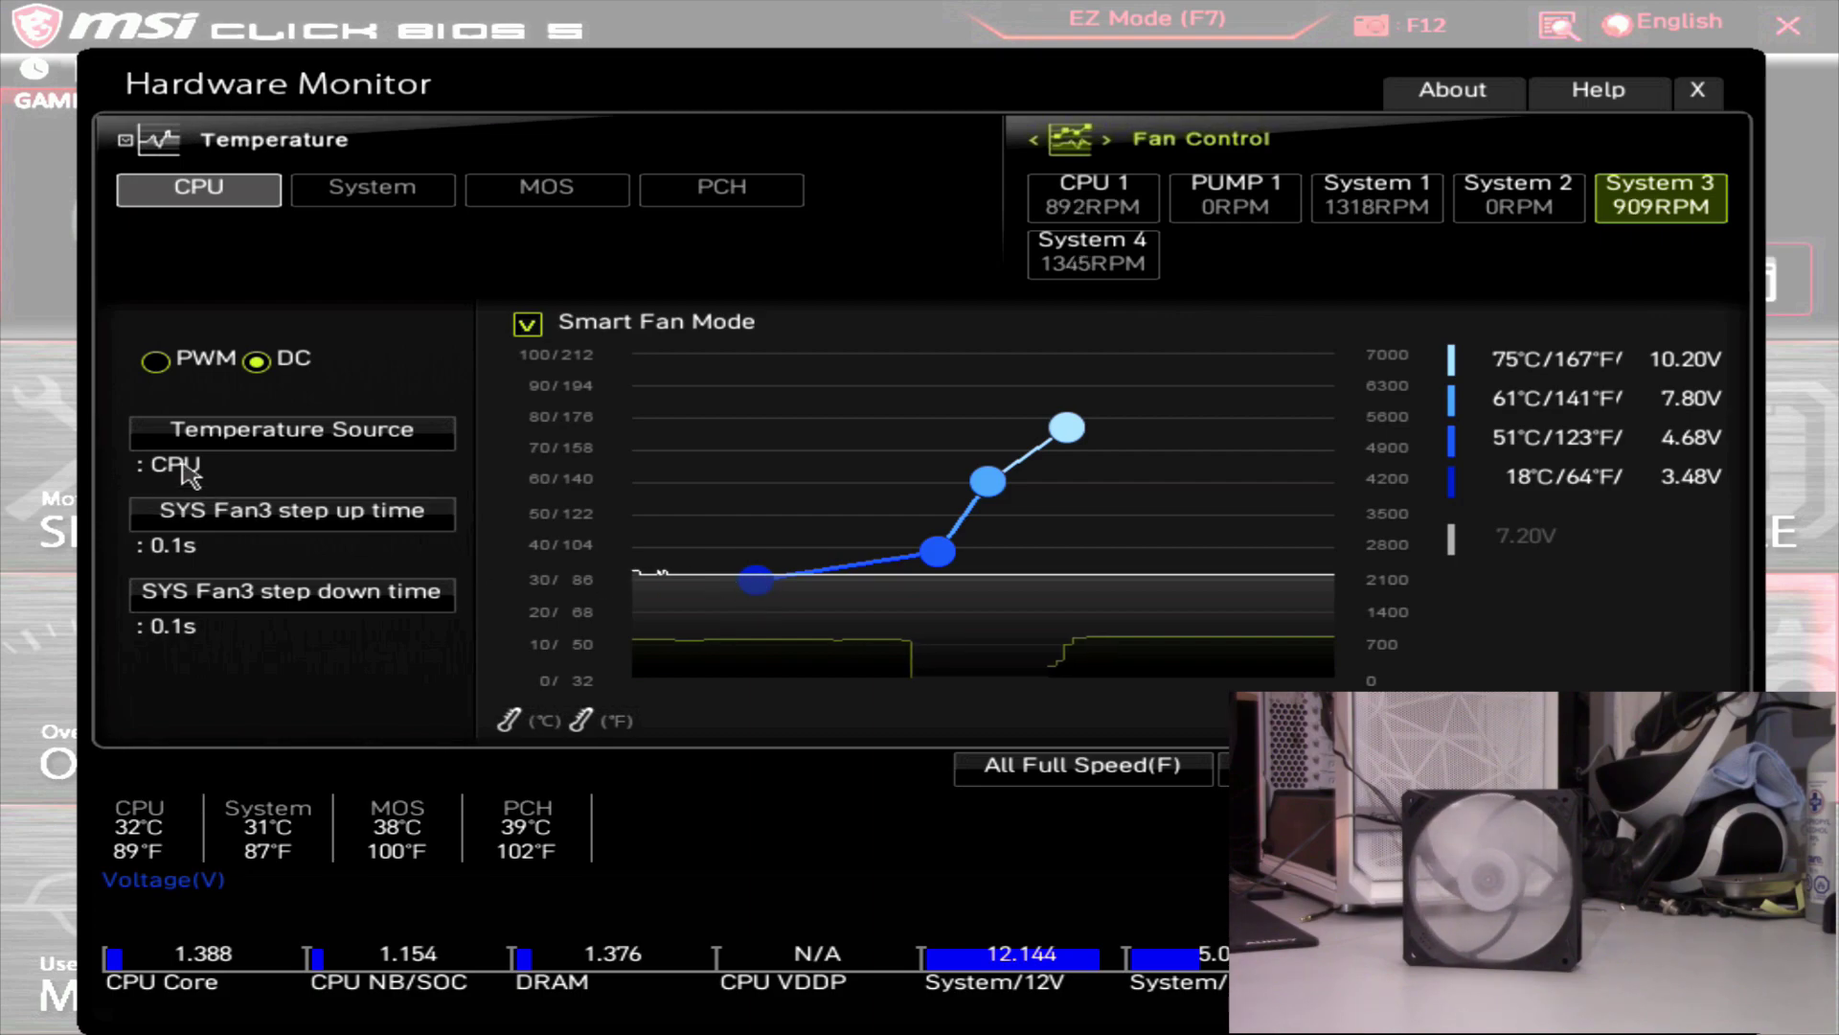
Preview the System 3 curve as PWM percentages and nudge its first point.
left_click(153, 361)
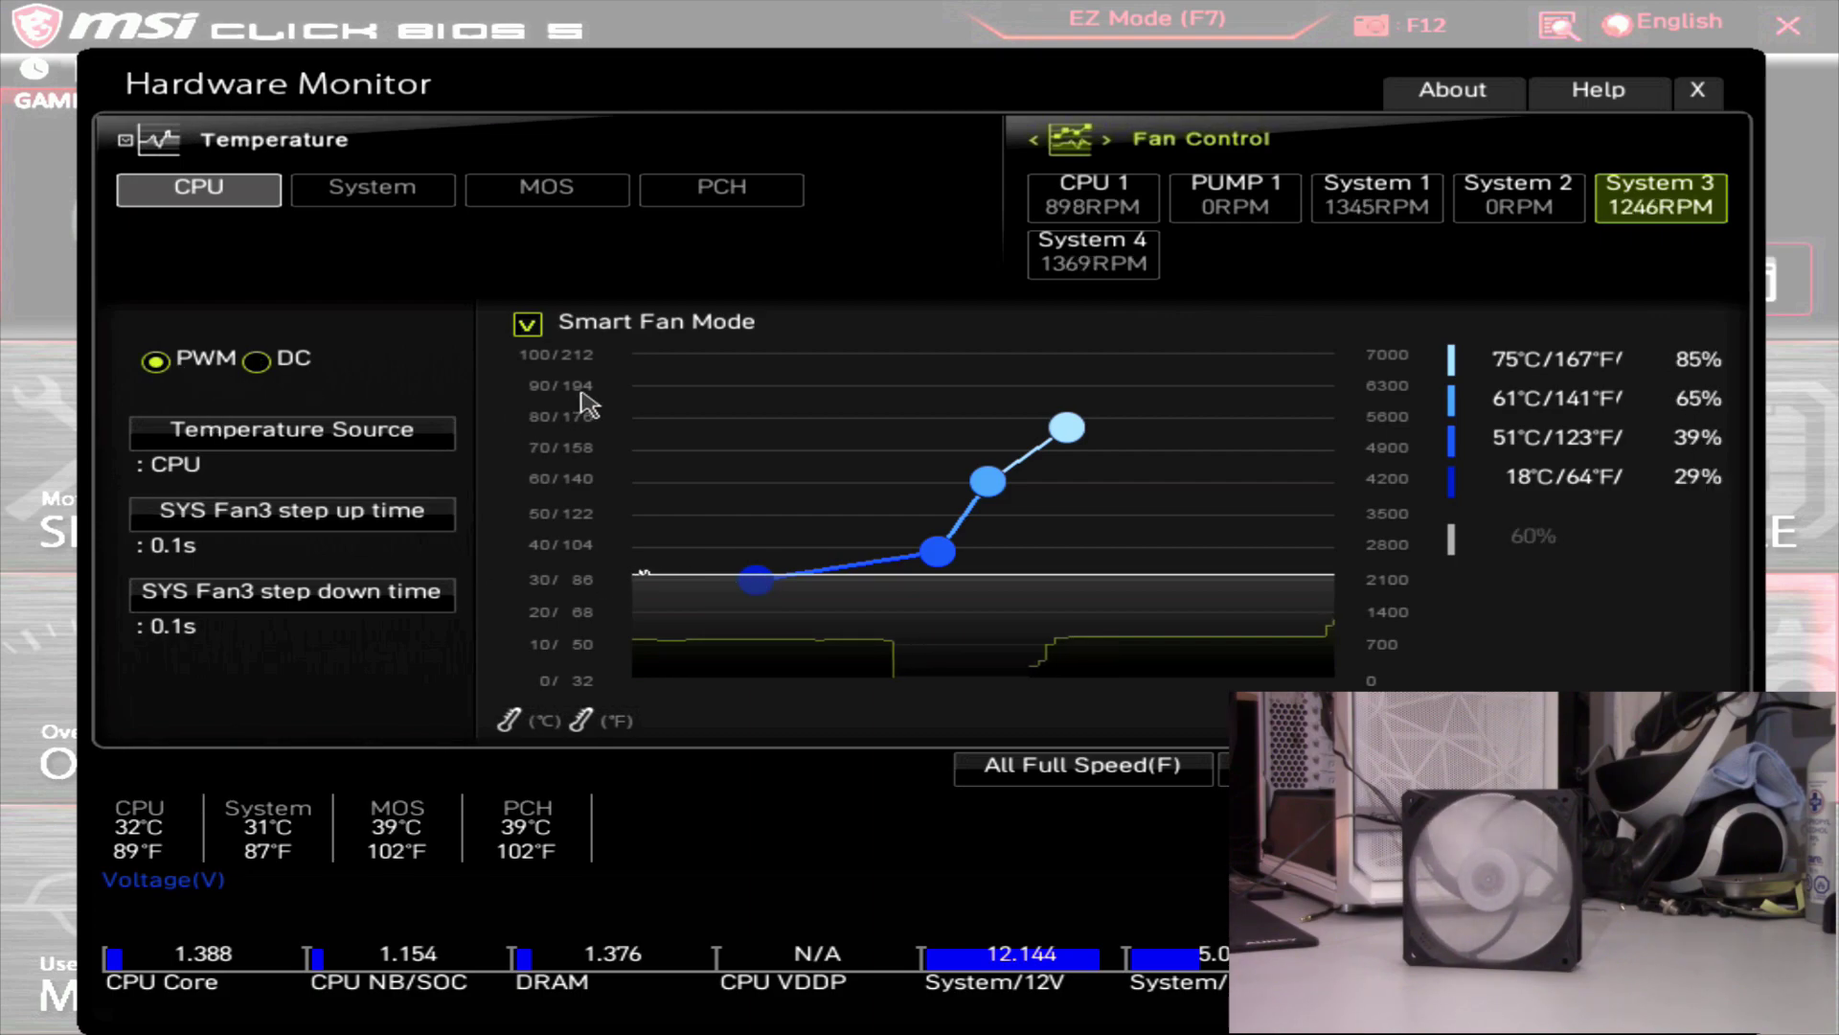
left_click(752, 580)
left_click_drag(750, 583, 754, 586)
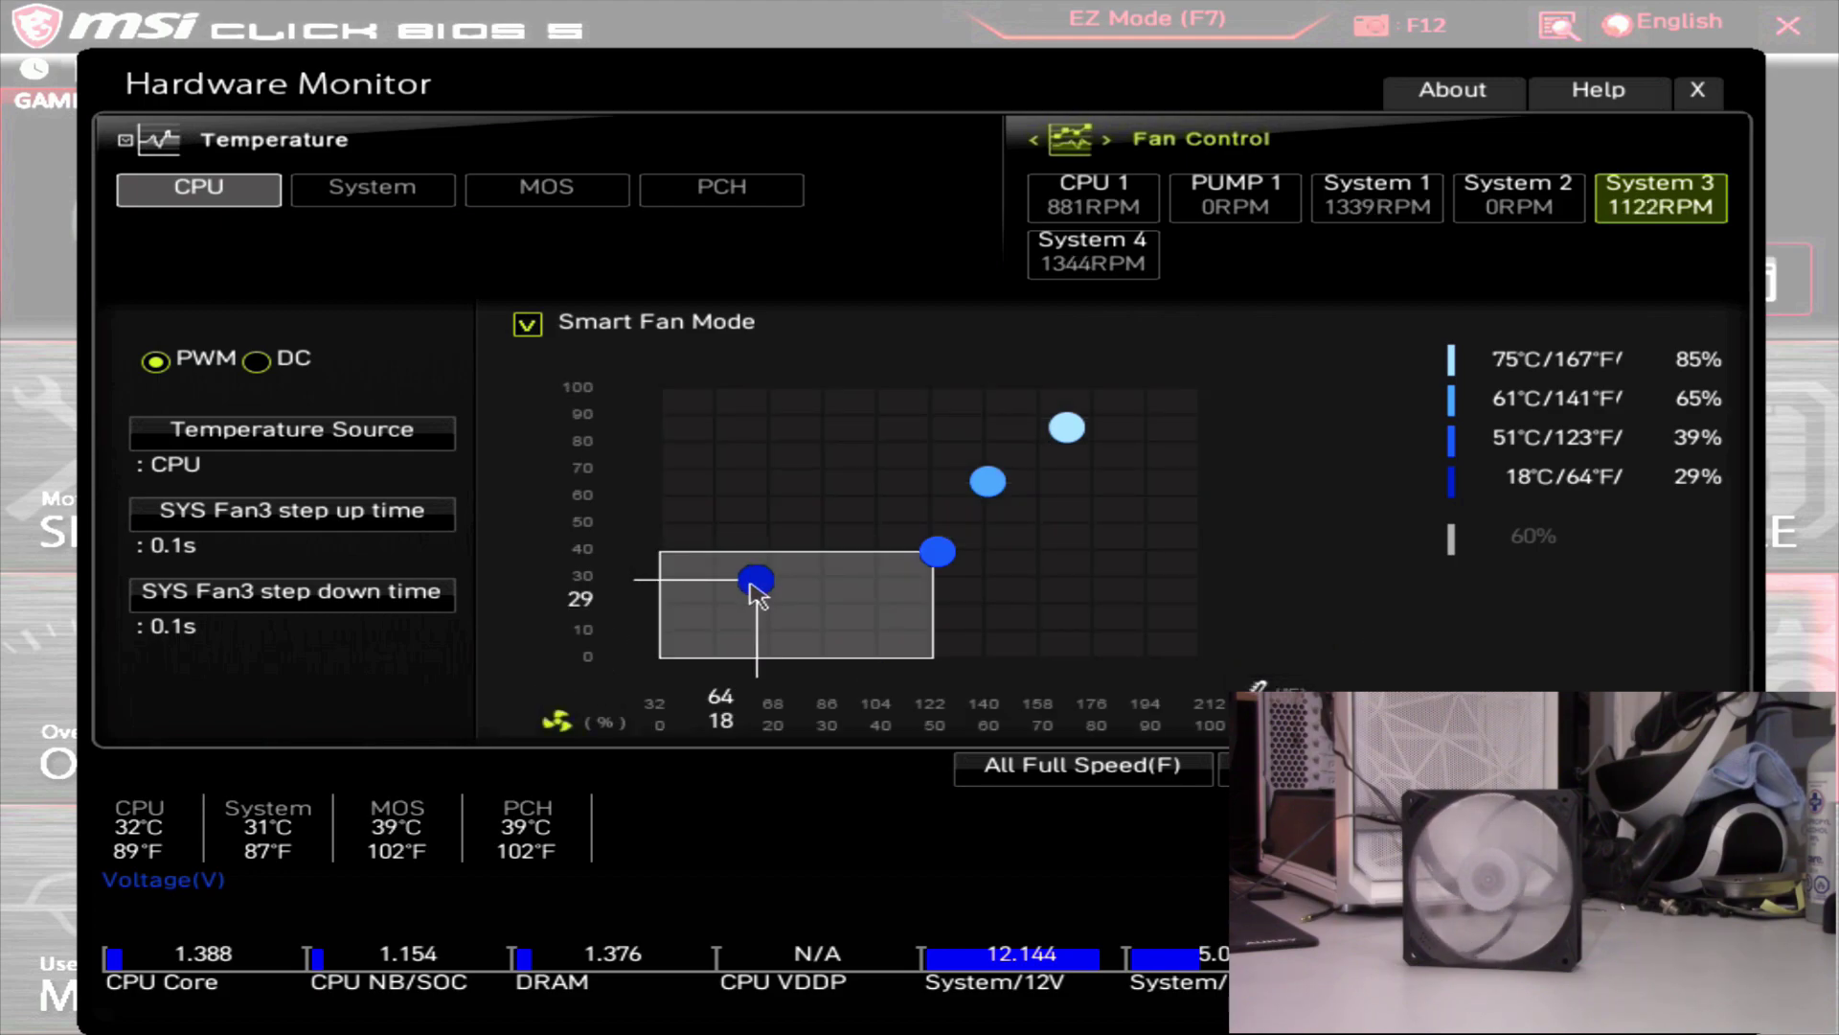
Return System 3 to DC, adjust the first point slightly, then close the monitor and exit the BIOS.
left_click(256, 362)
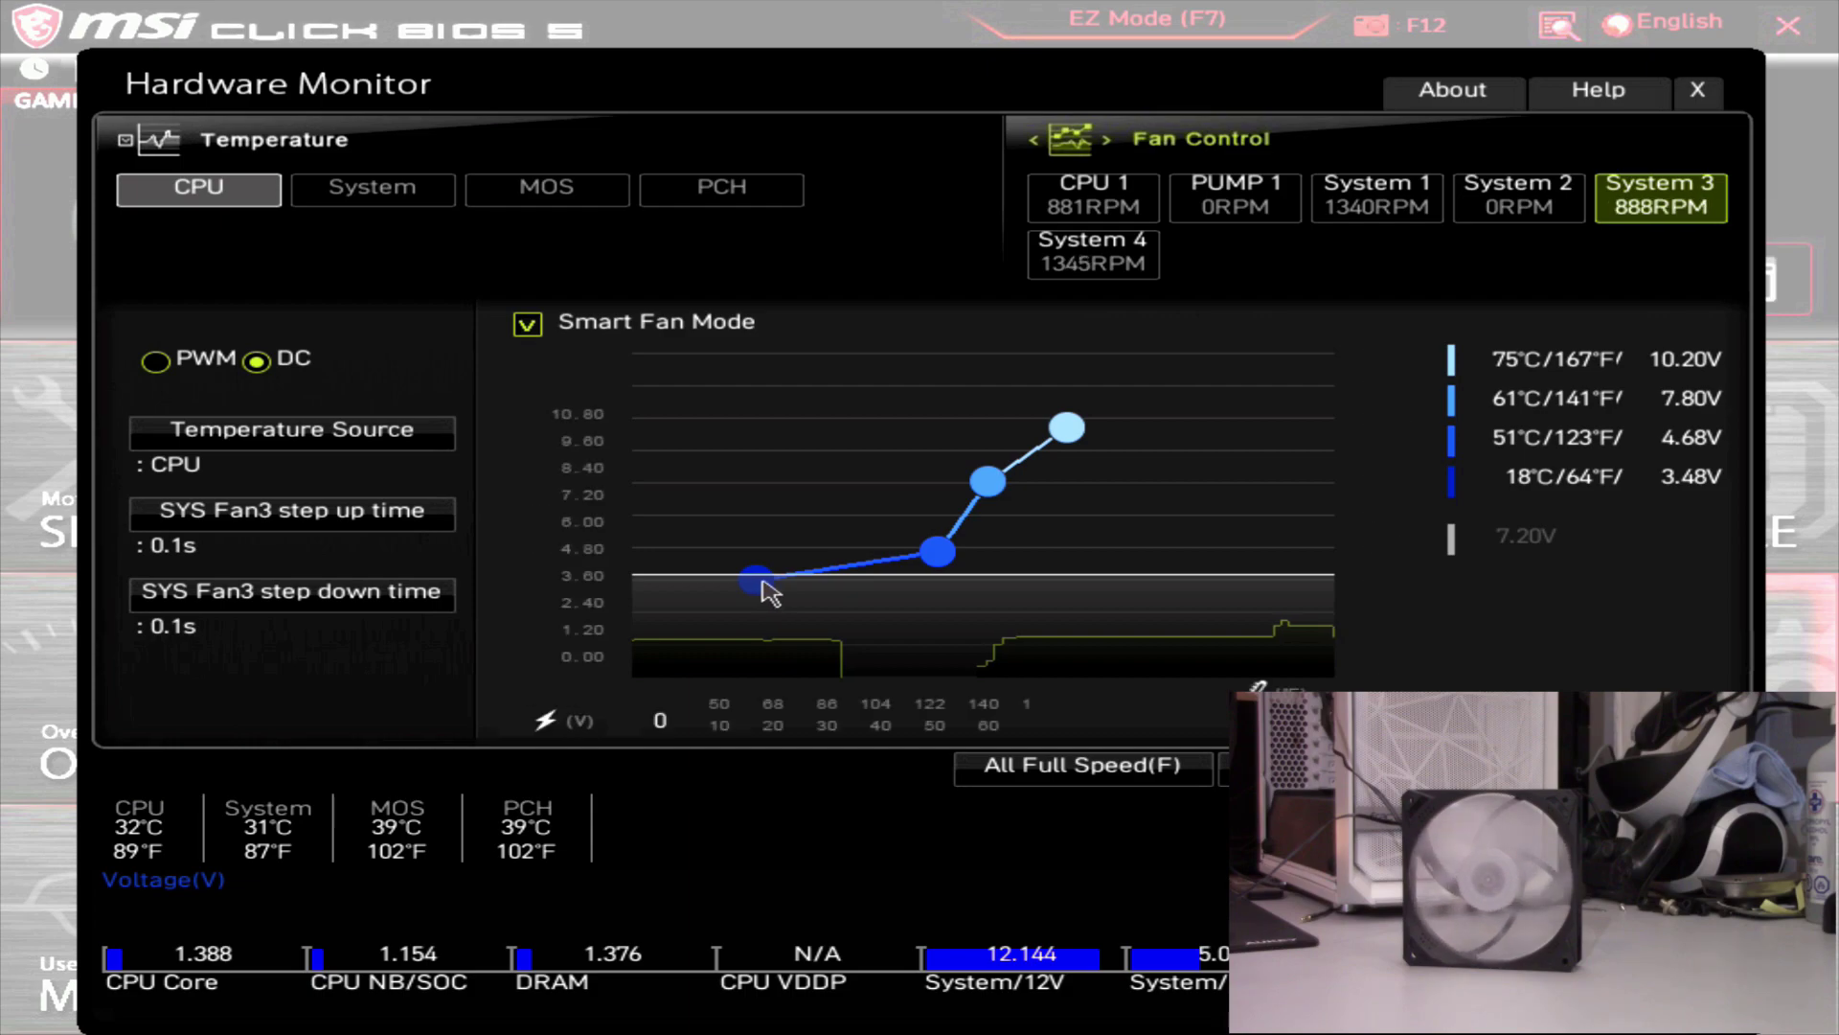
left_click(763, 582)
left_click_drag(764, 581, 765, 583)
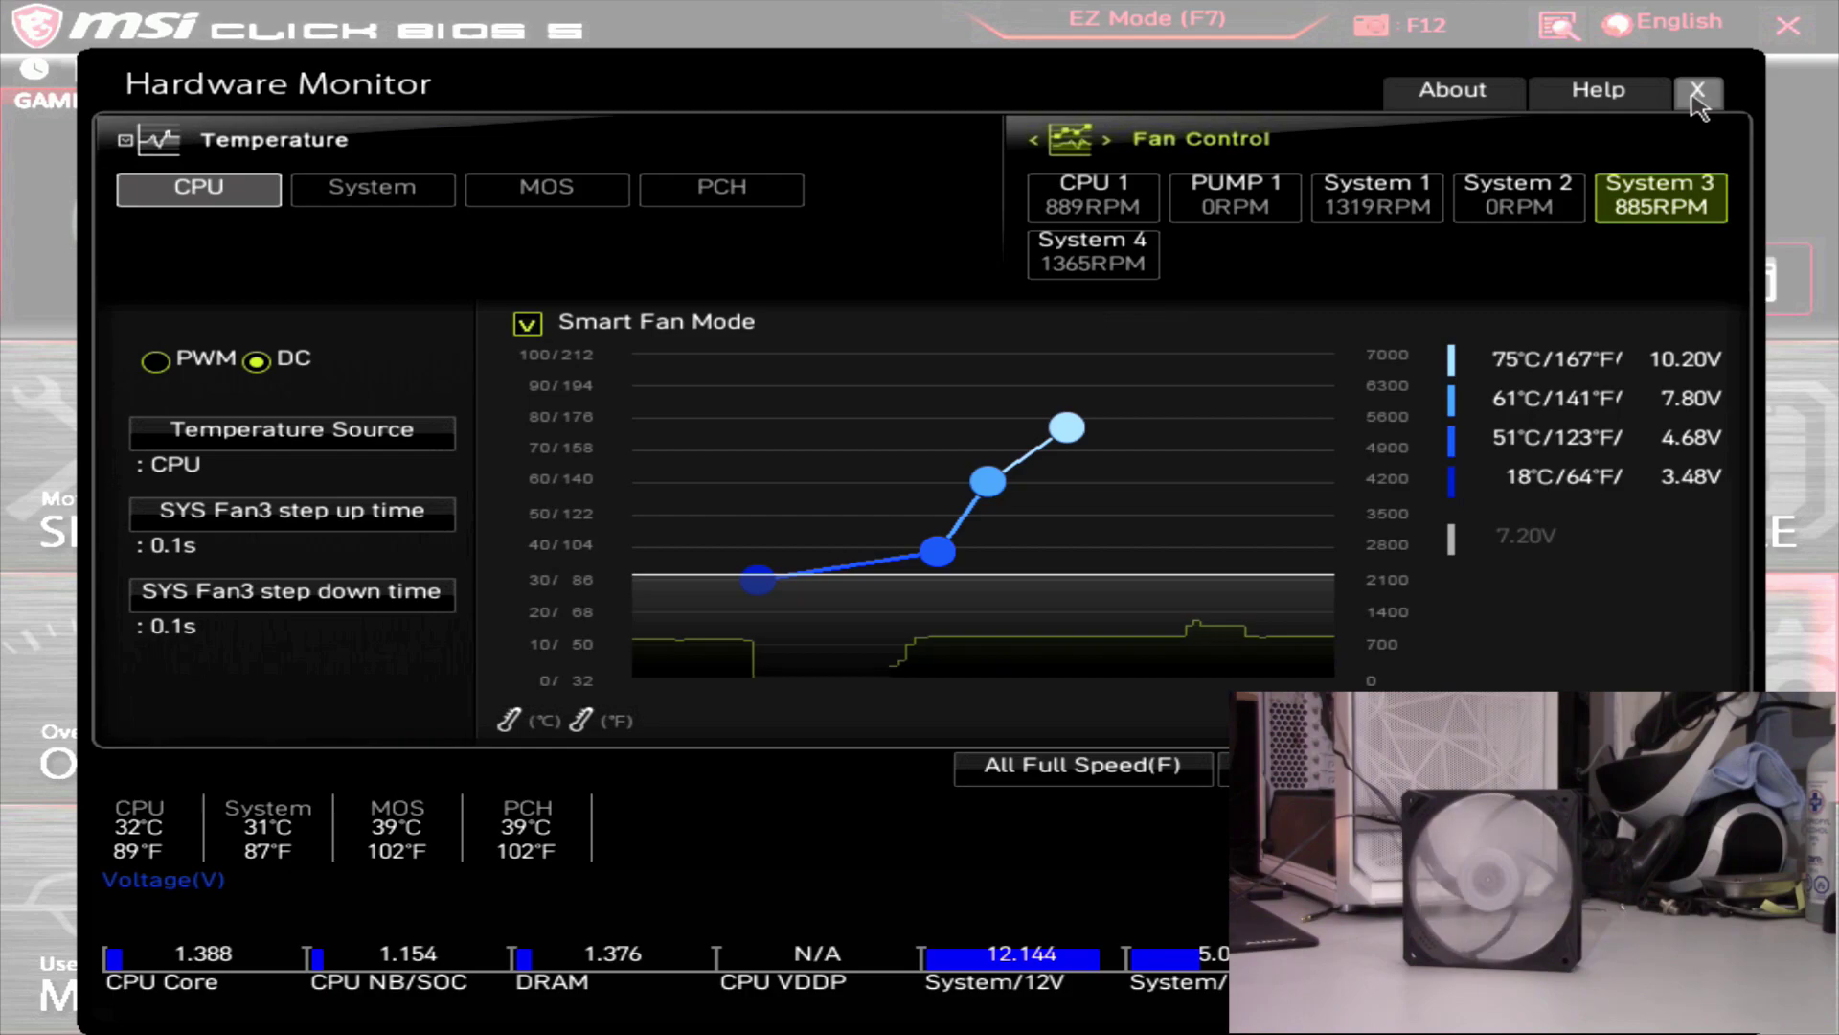
left_click(1698, 91)
left_click(1797, 33)
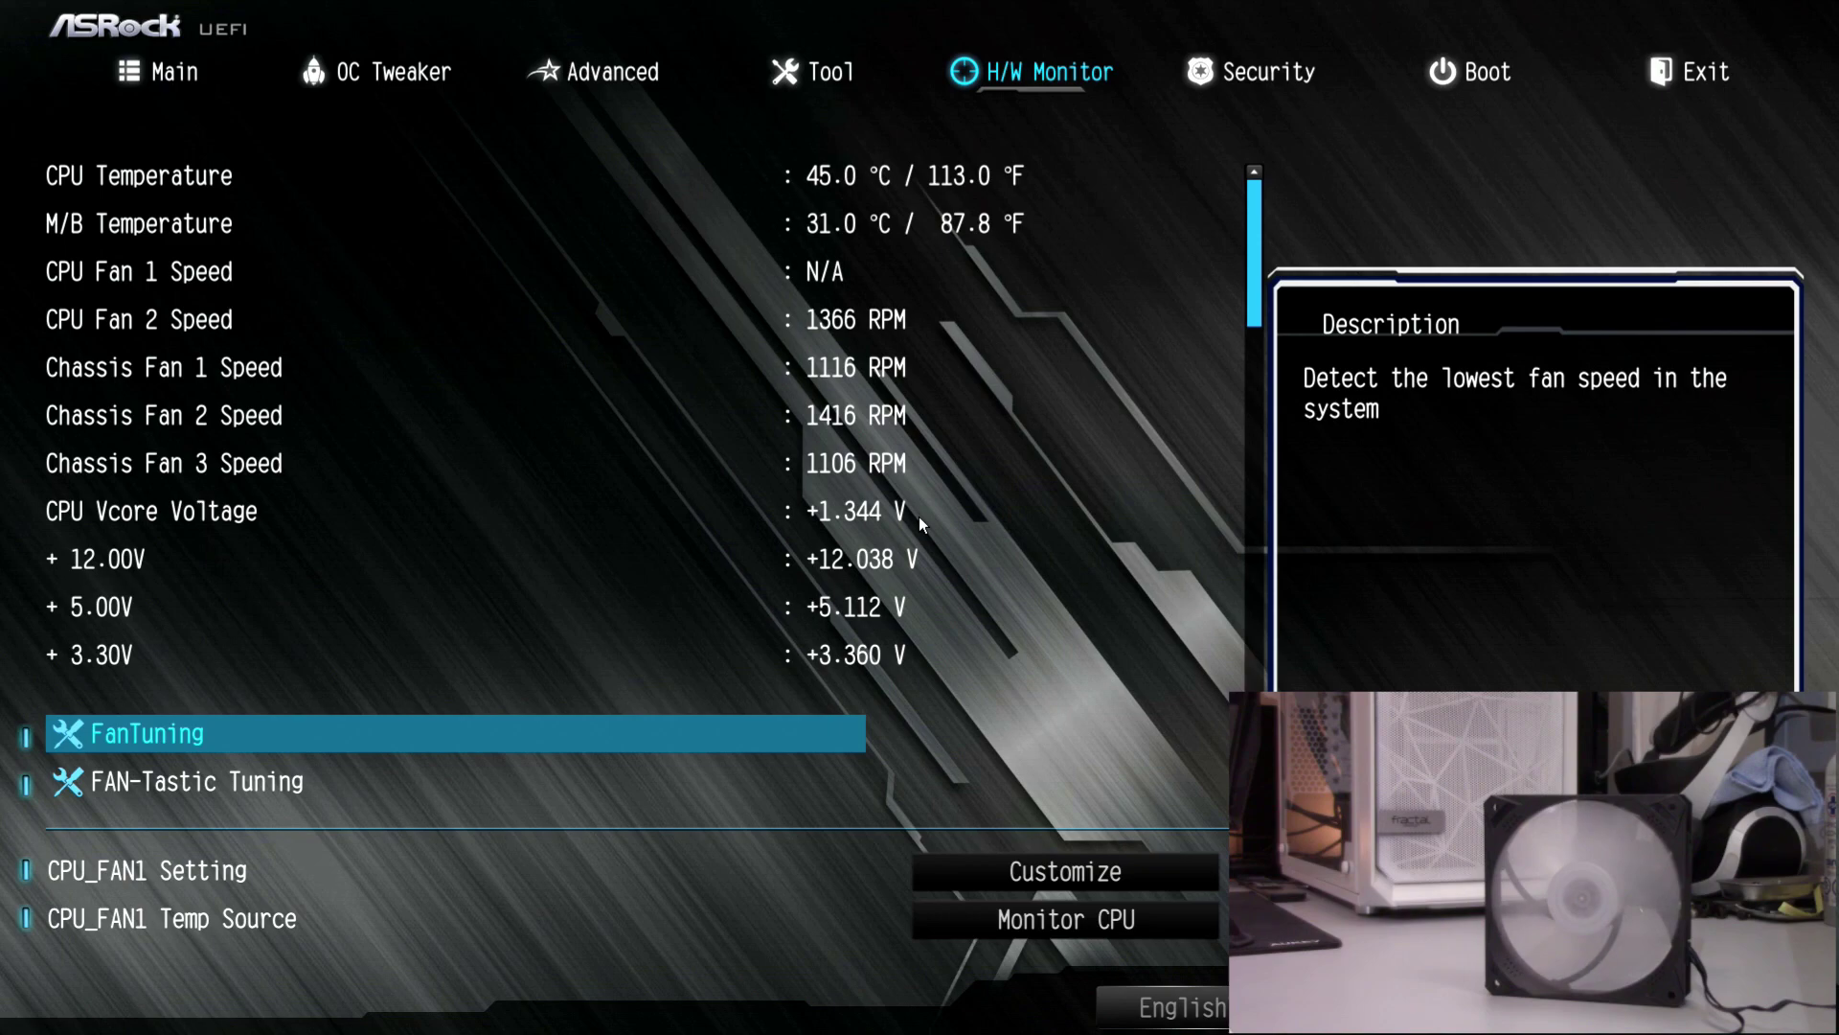
Browse past the FanTuning, CPU_FAN1 and Chassis Fan 1 options to the CHA_FAN2/WP Switch row.
key("Down")
key("Down")
key("Down")
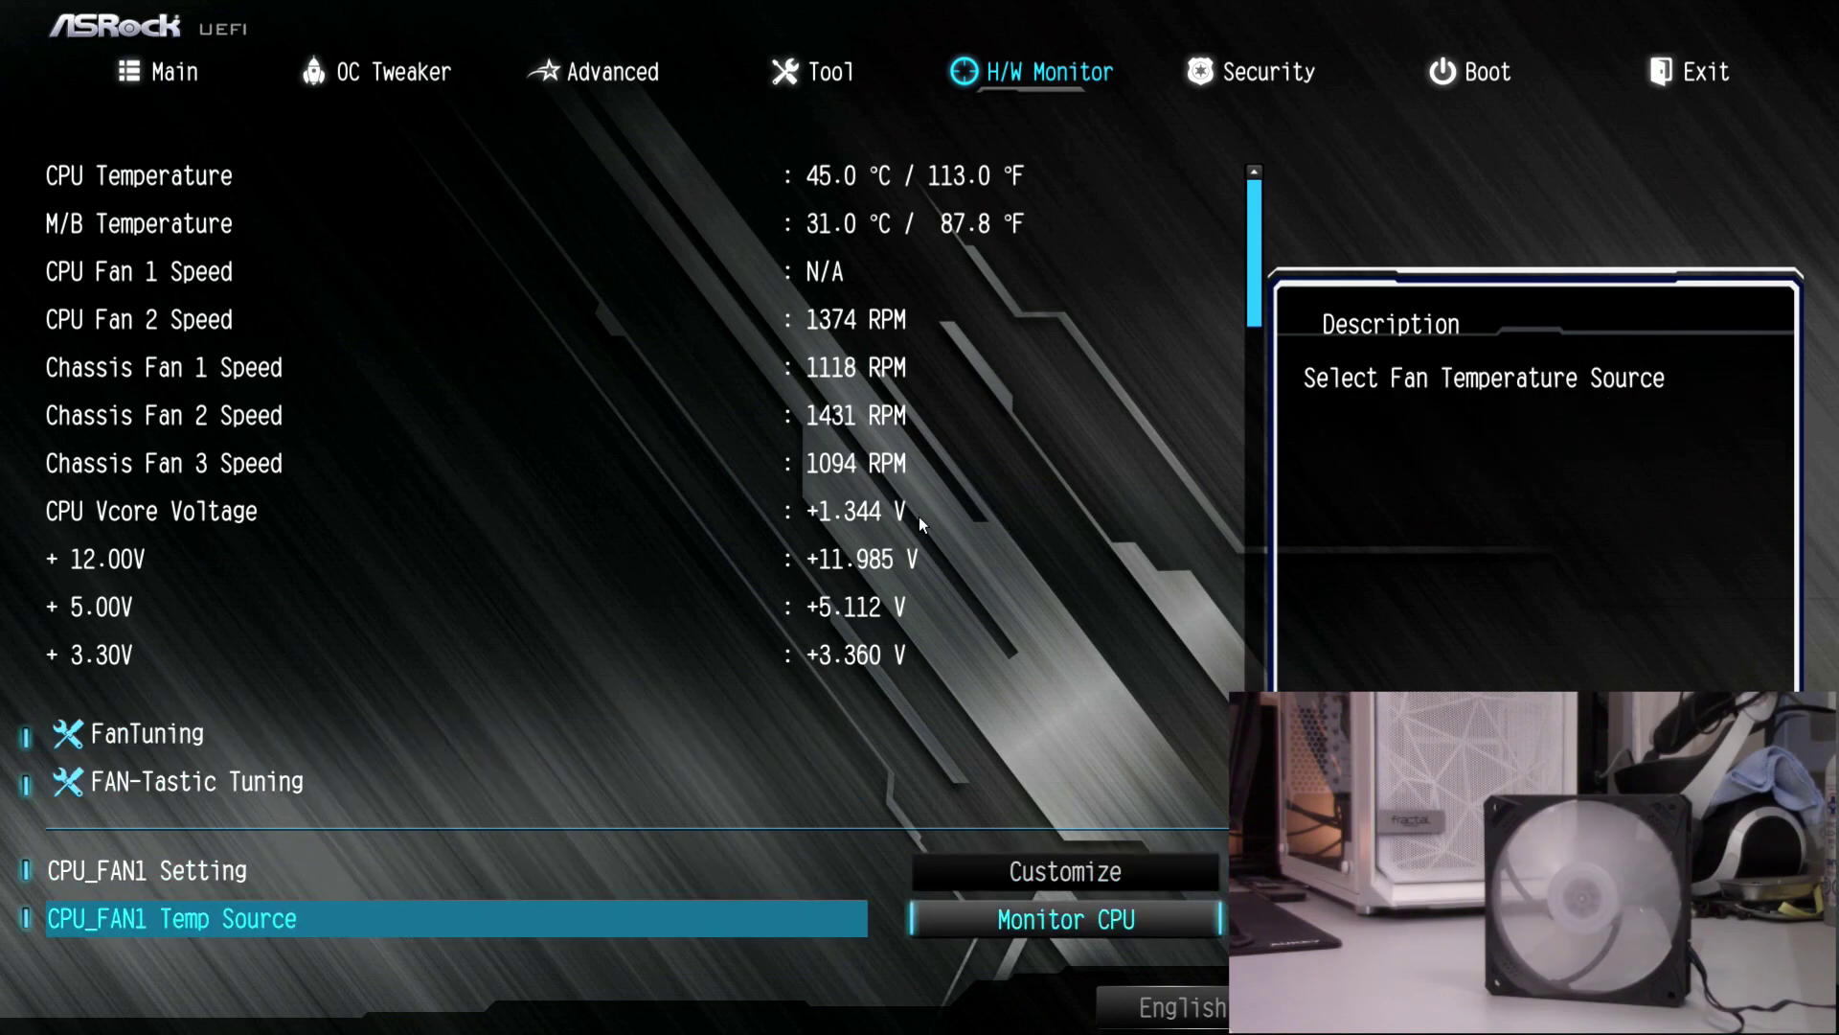
key("Up")
key("Up")
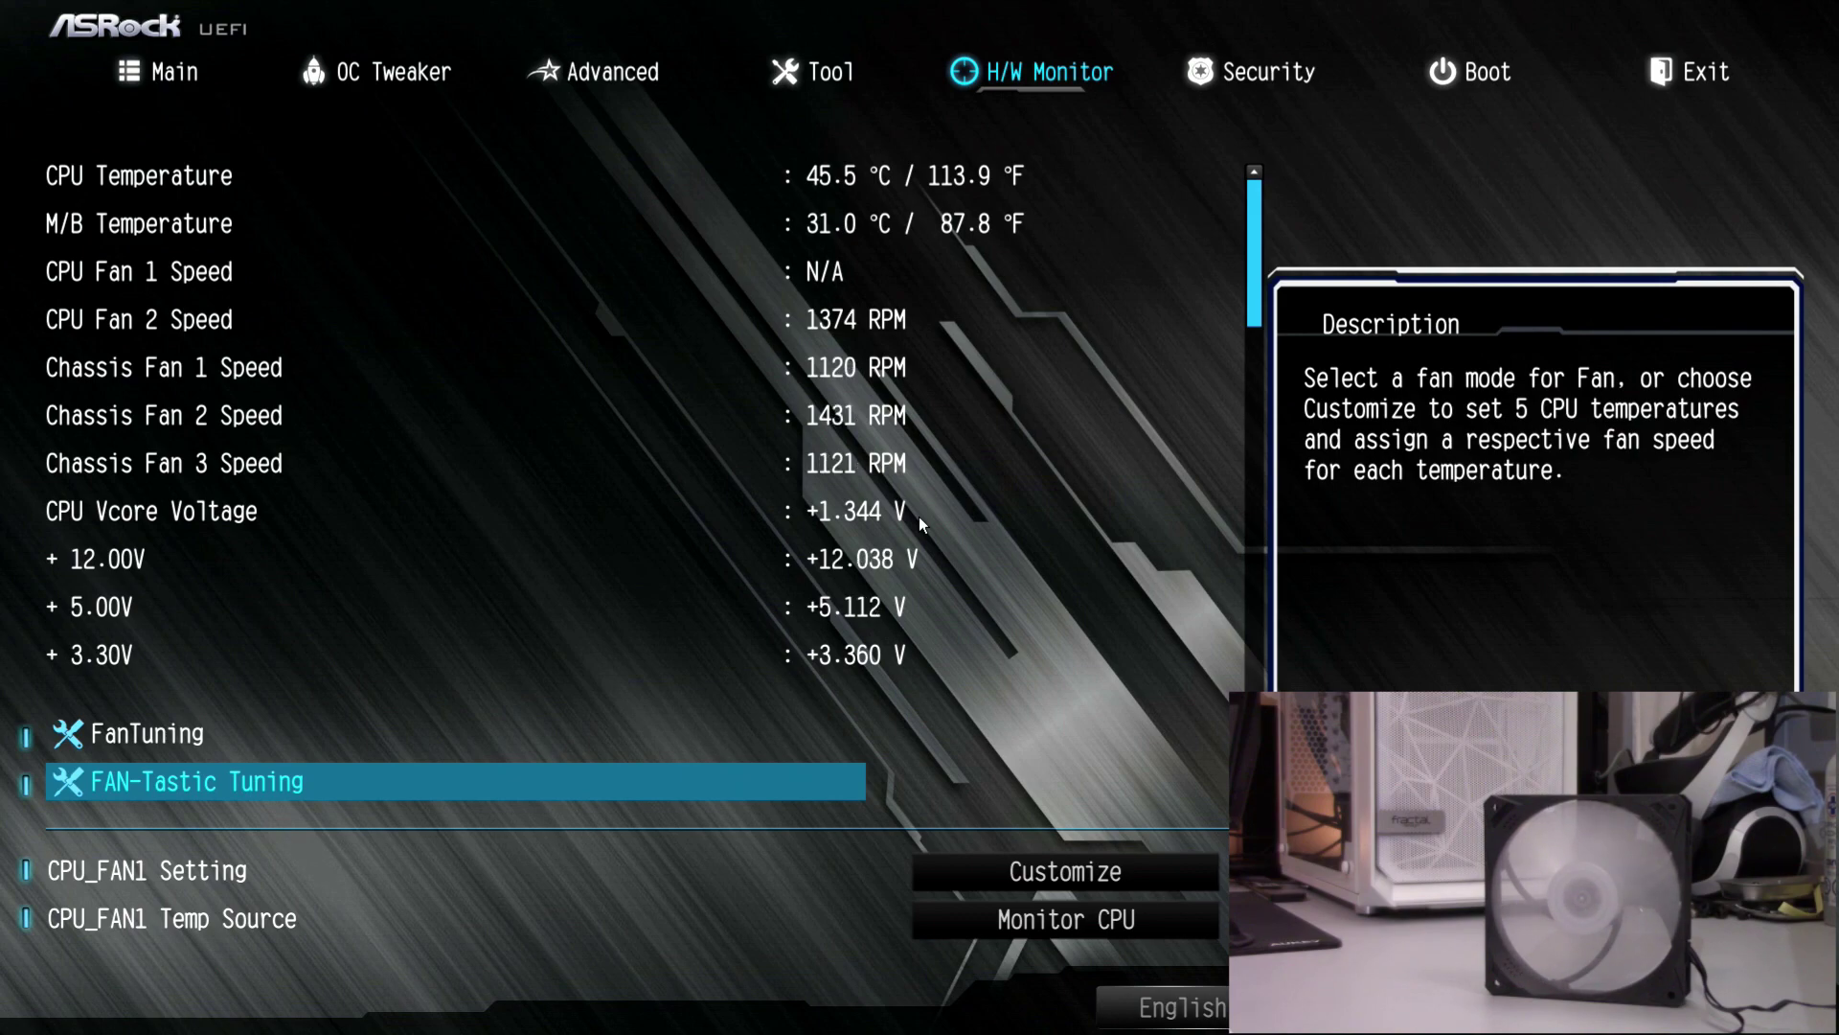
key("Up")
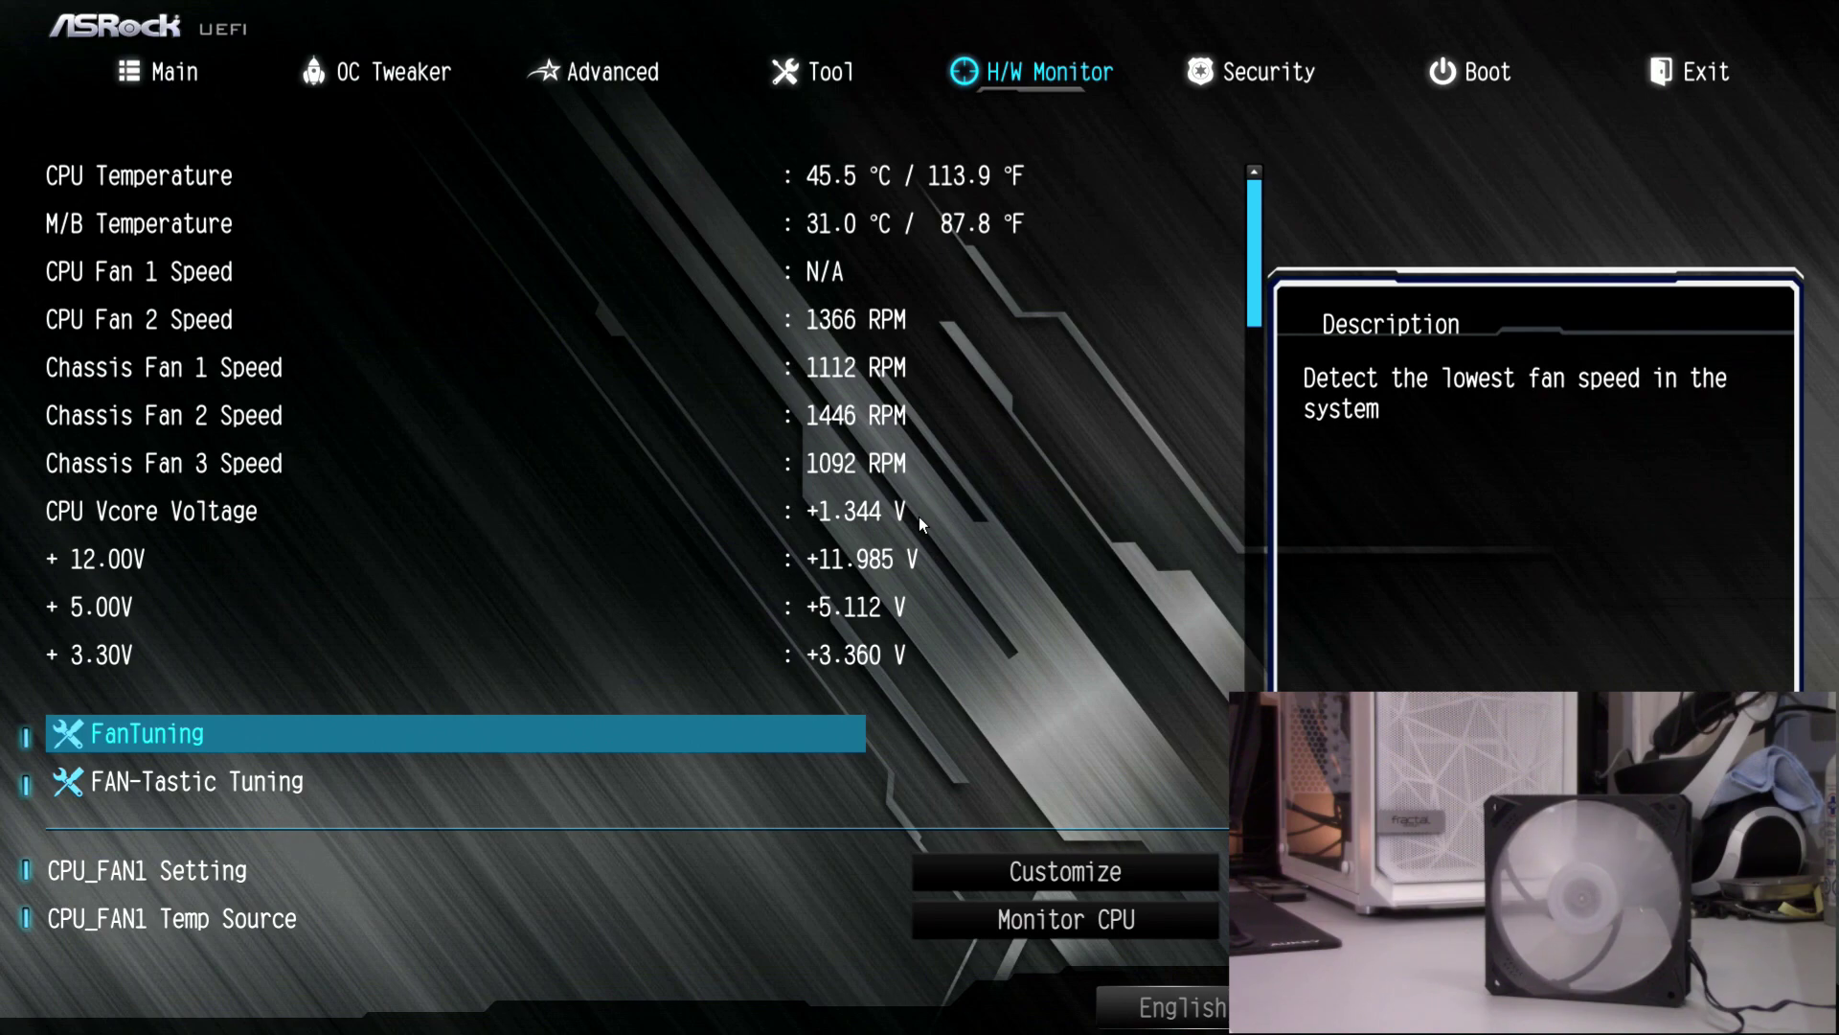
key("Down")
key("Down")
key("Down")
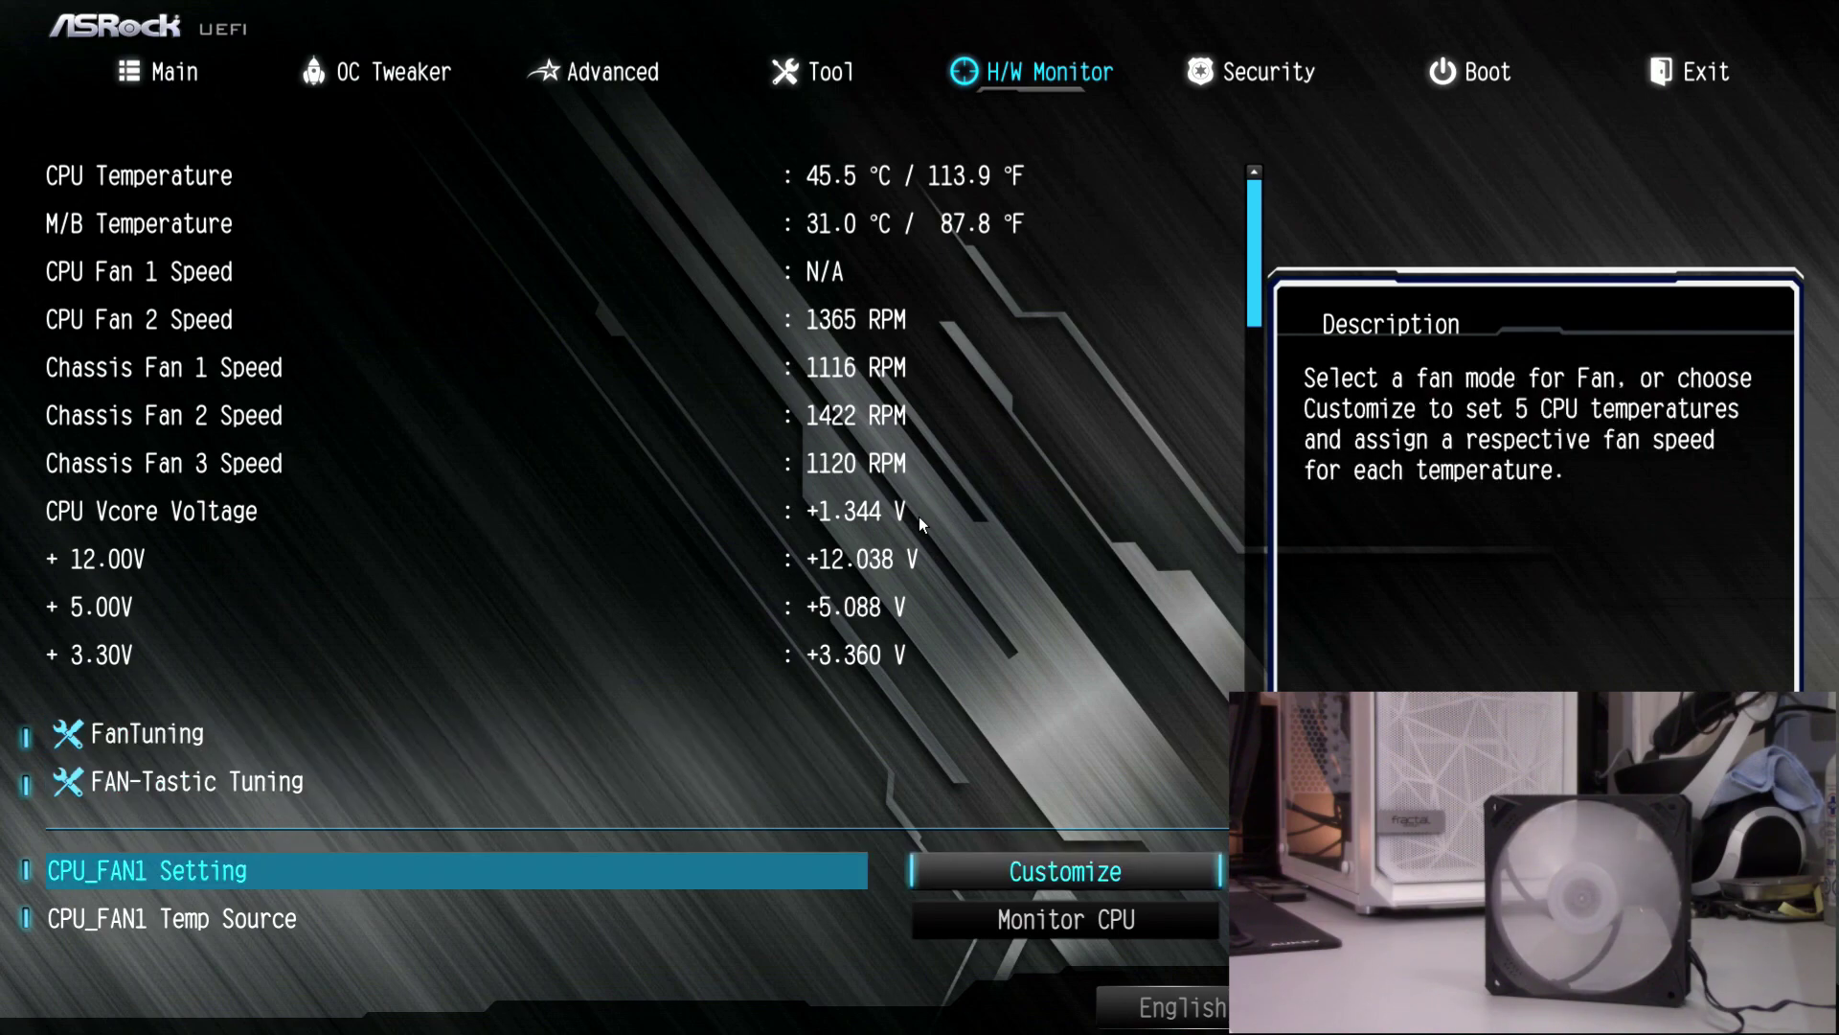
key("Down")
key("Down")
key("Down")
key("Down")
key("Down")
key("Down")
key("Down")
key("Down")
key("Down")
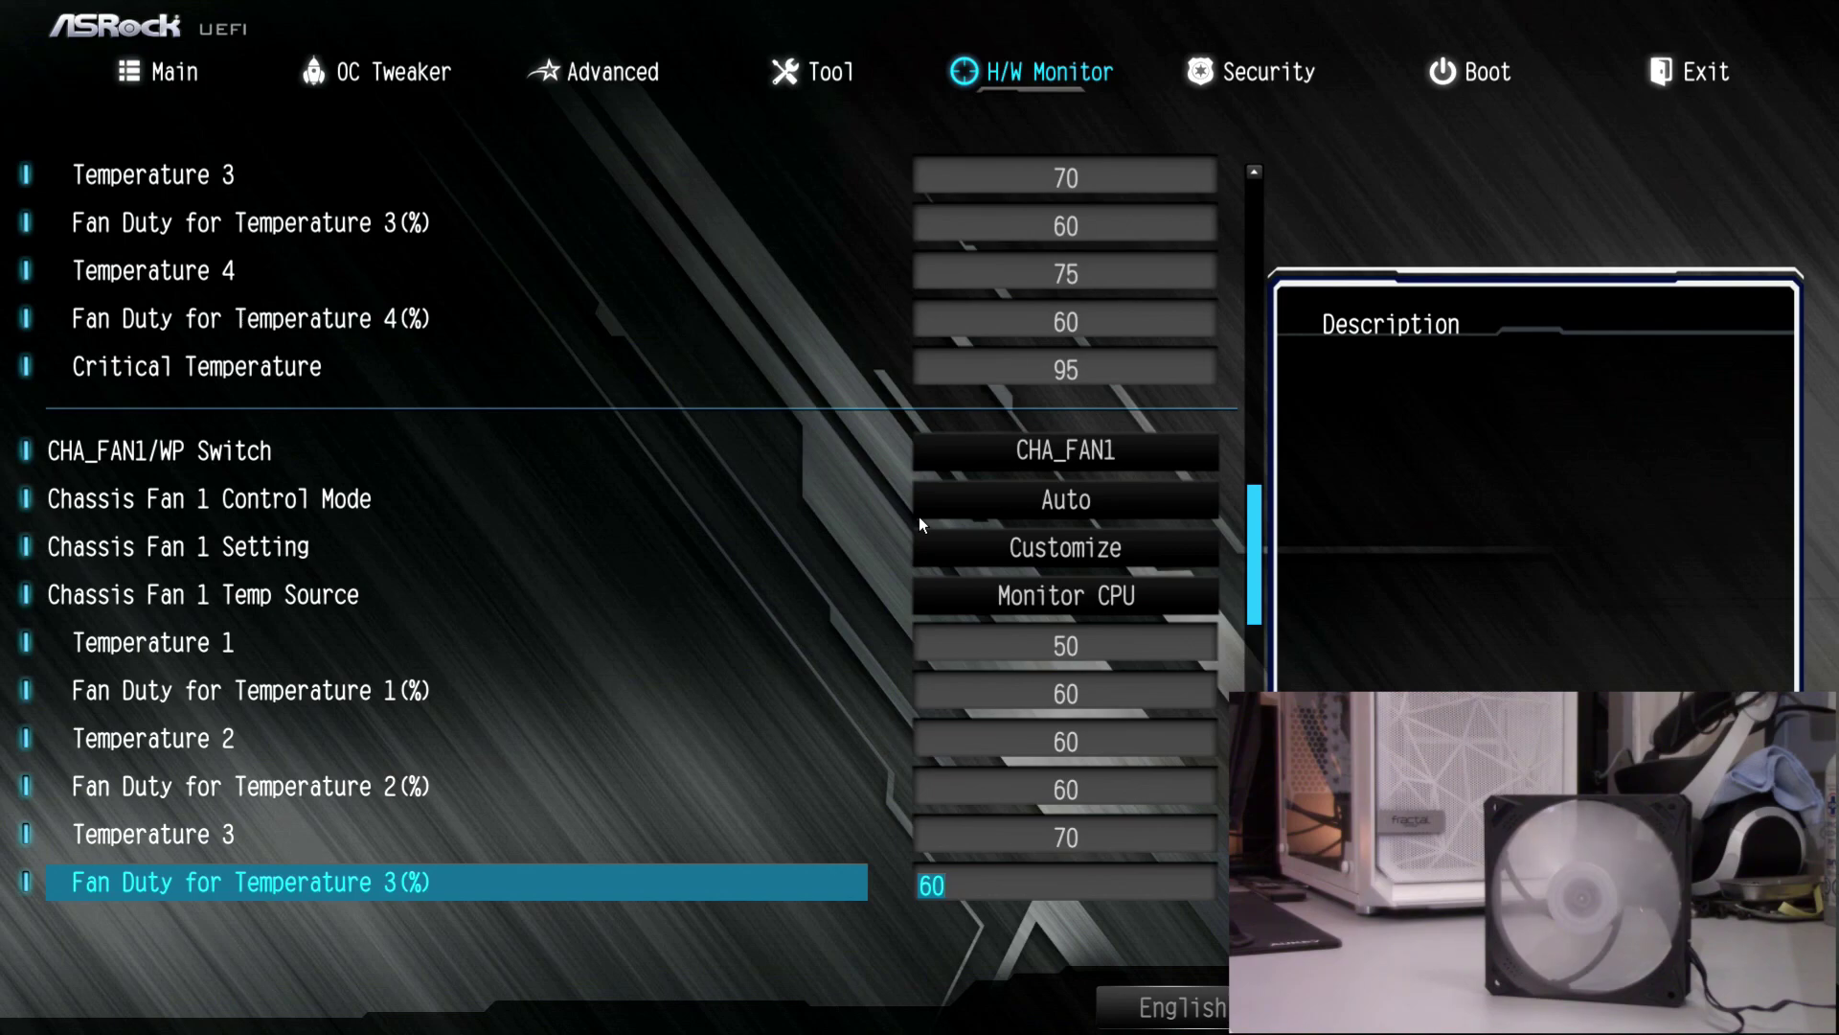
key("Down")
key("Down")
key("Down")
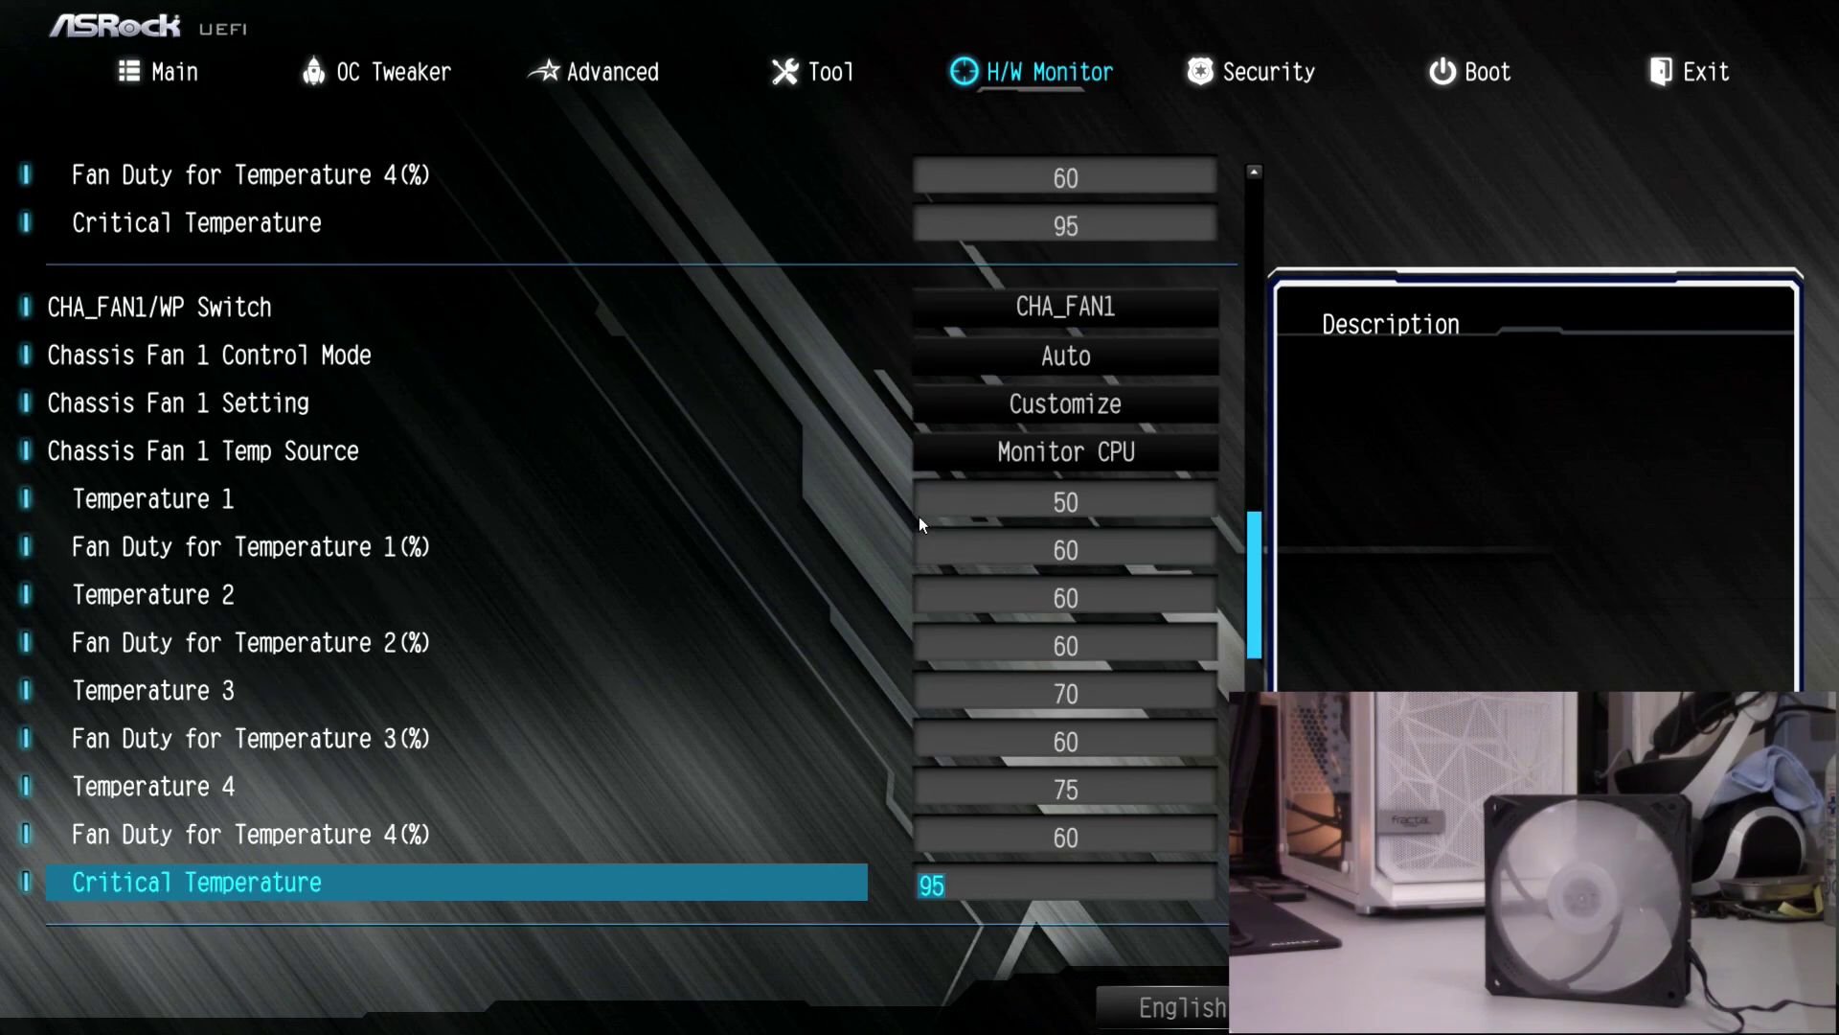
key("Down")
key("Down")
key("Down")
key("Down")
key("Down")
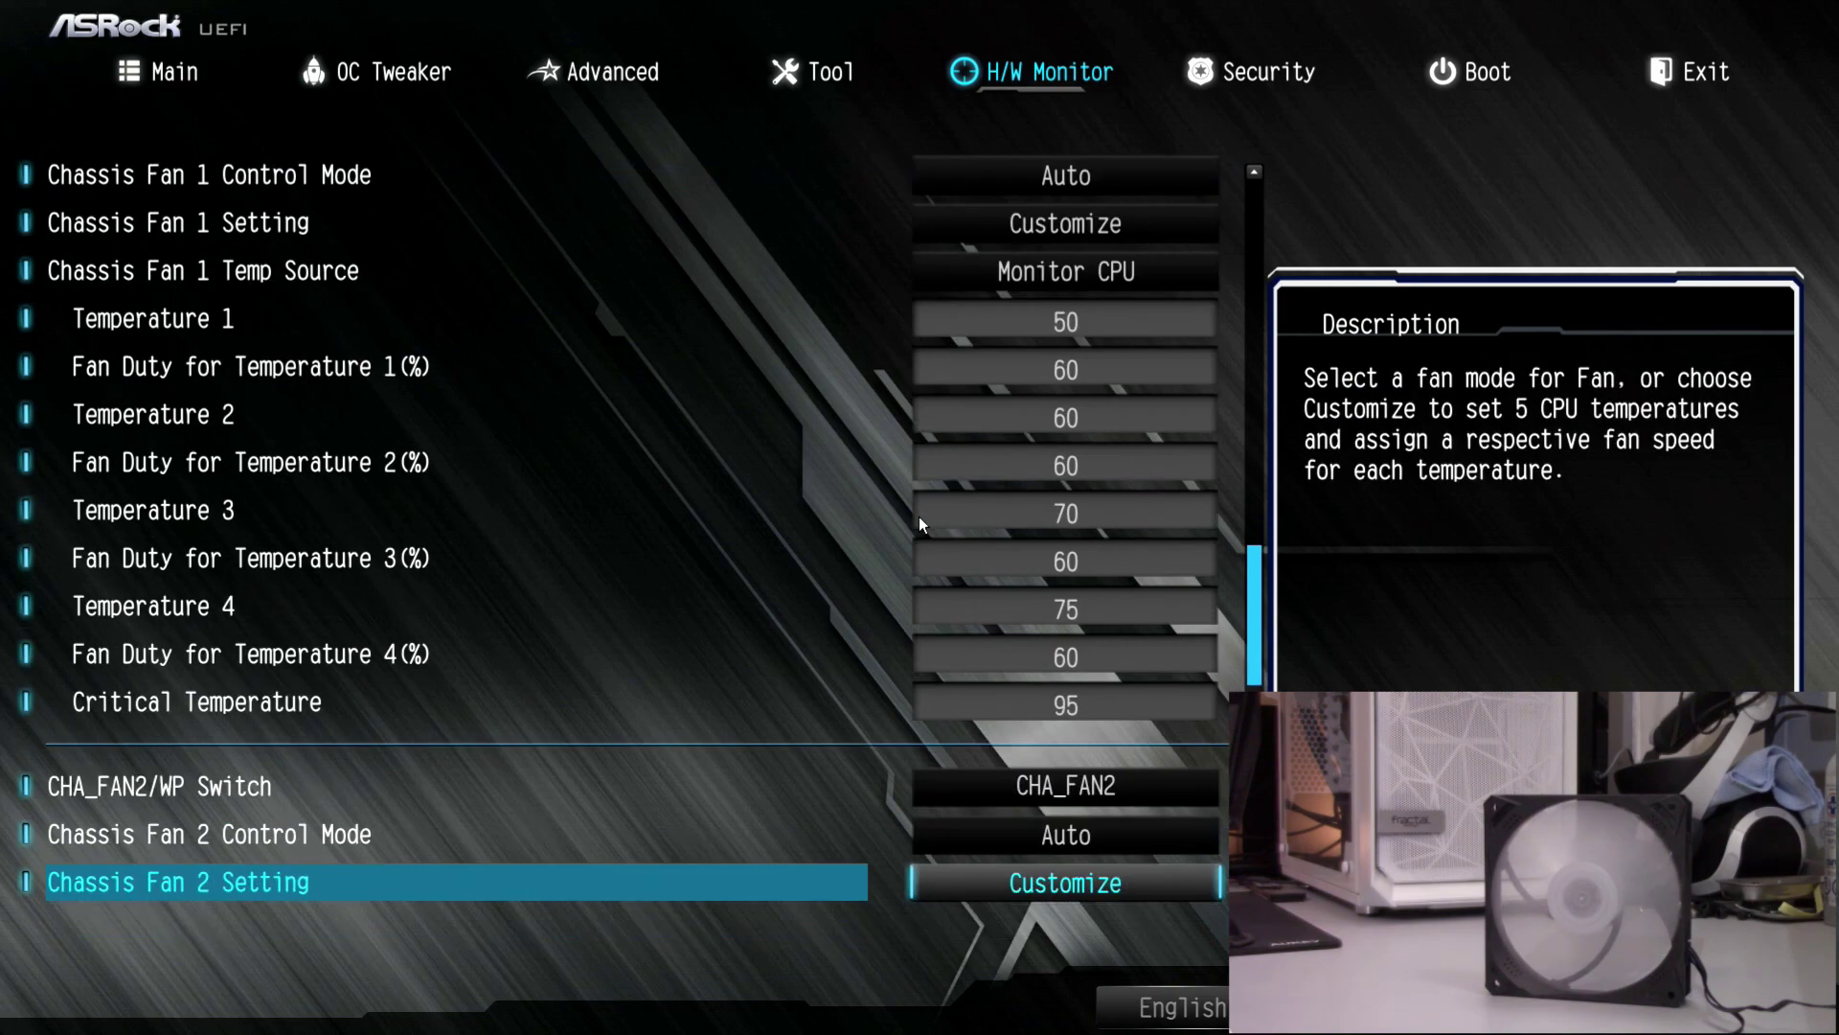
key("Up")
key("Up")
key("Up")
key("Up")
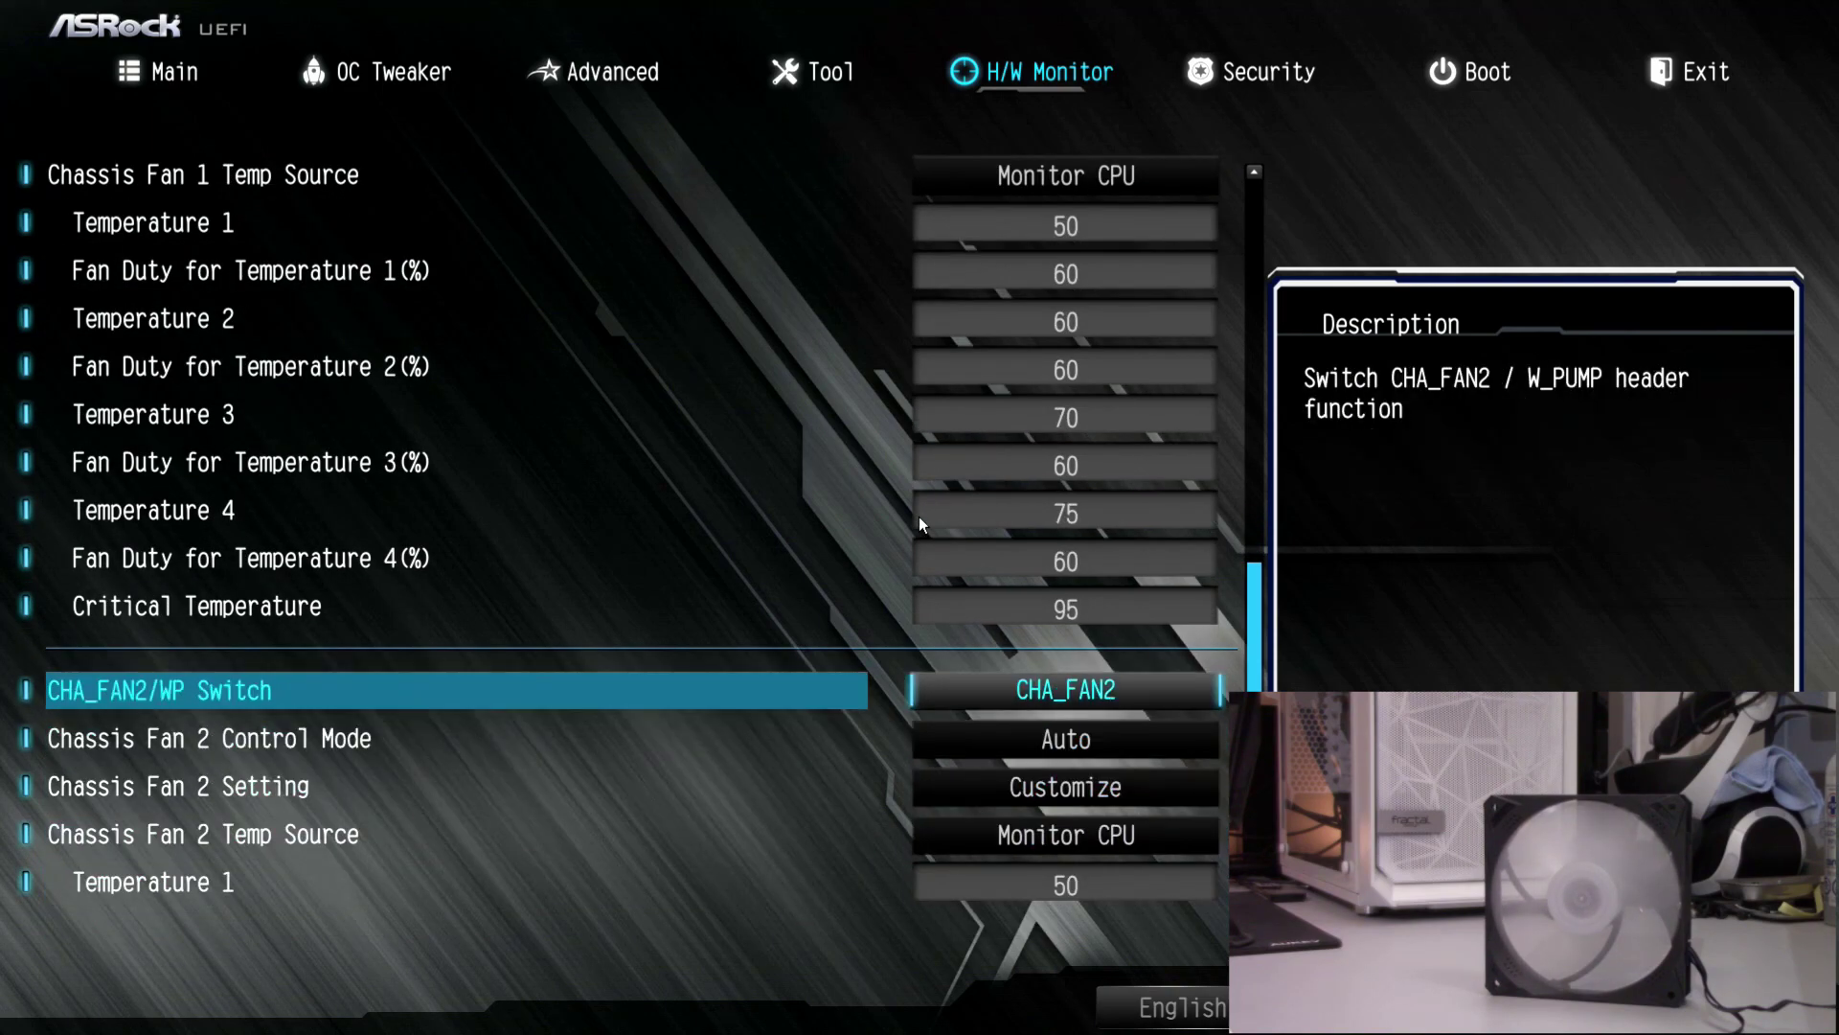
key("Down")
key("Down")
key("Down")
key("Down")
key("Down")
key("Down")
key("Down")
key("Down")
key("Down")
key("Down")
key("Up")
key("Up")
key("Up")
key("Up")
key("Up")
key("Up")
key("Up")
key("Up")
key("Up")
key("Up")
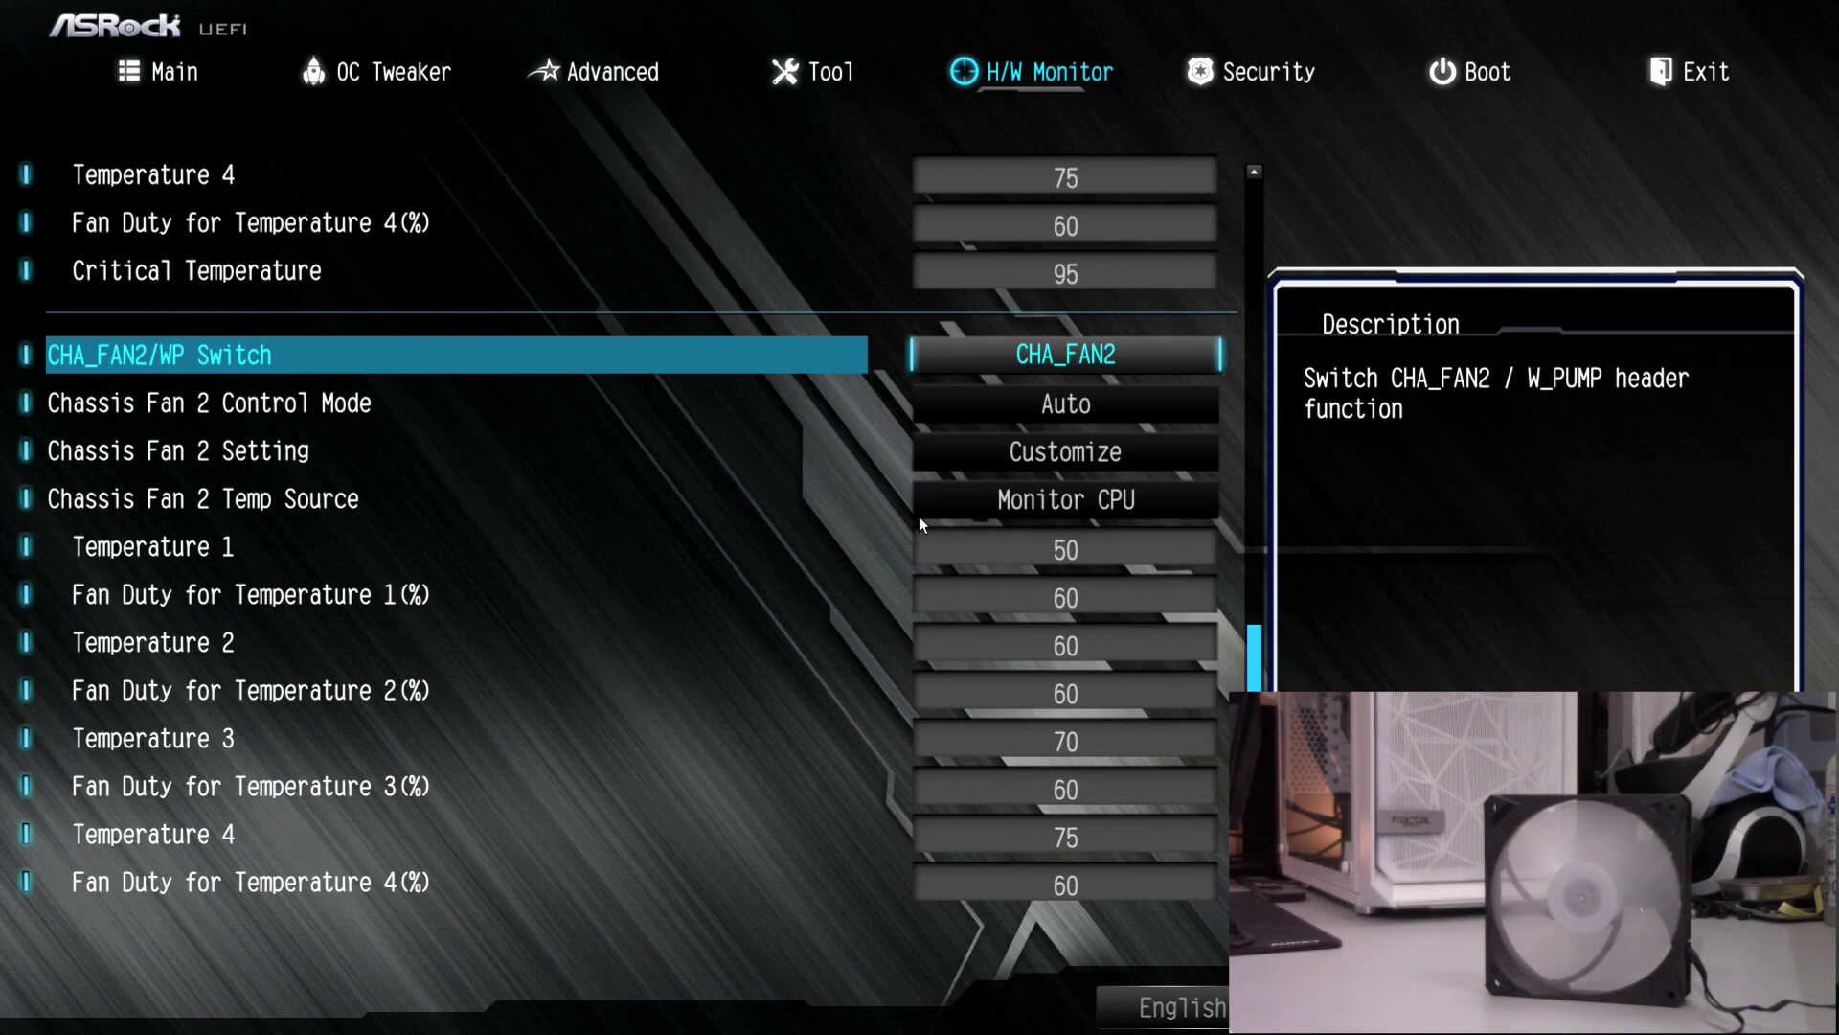
Set Chassis Fan 2 Control Mode to PWM Mode.
key("Down")
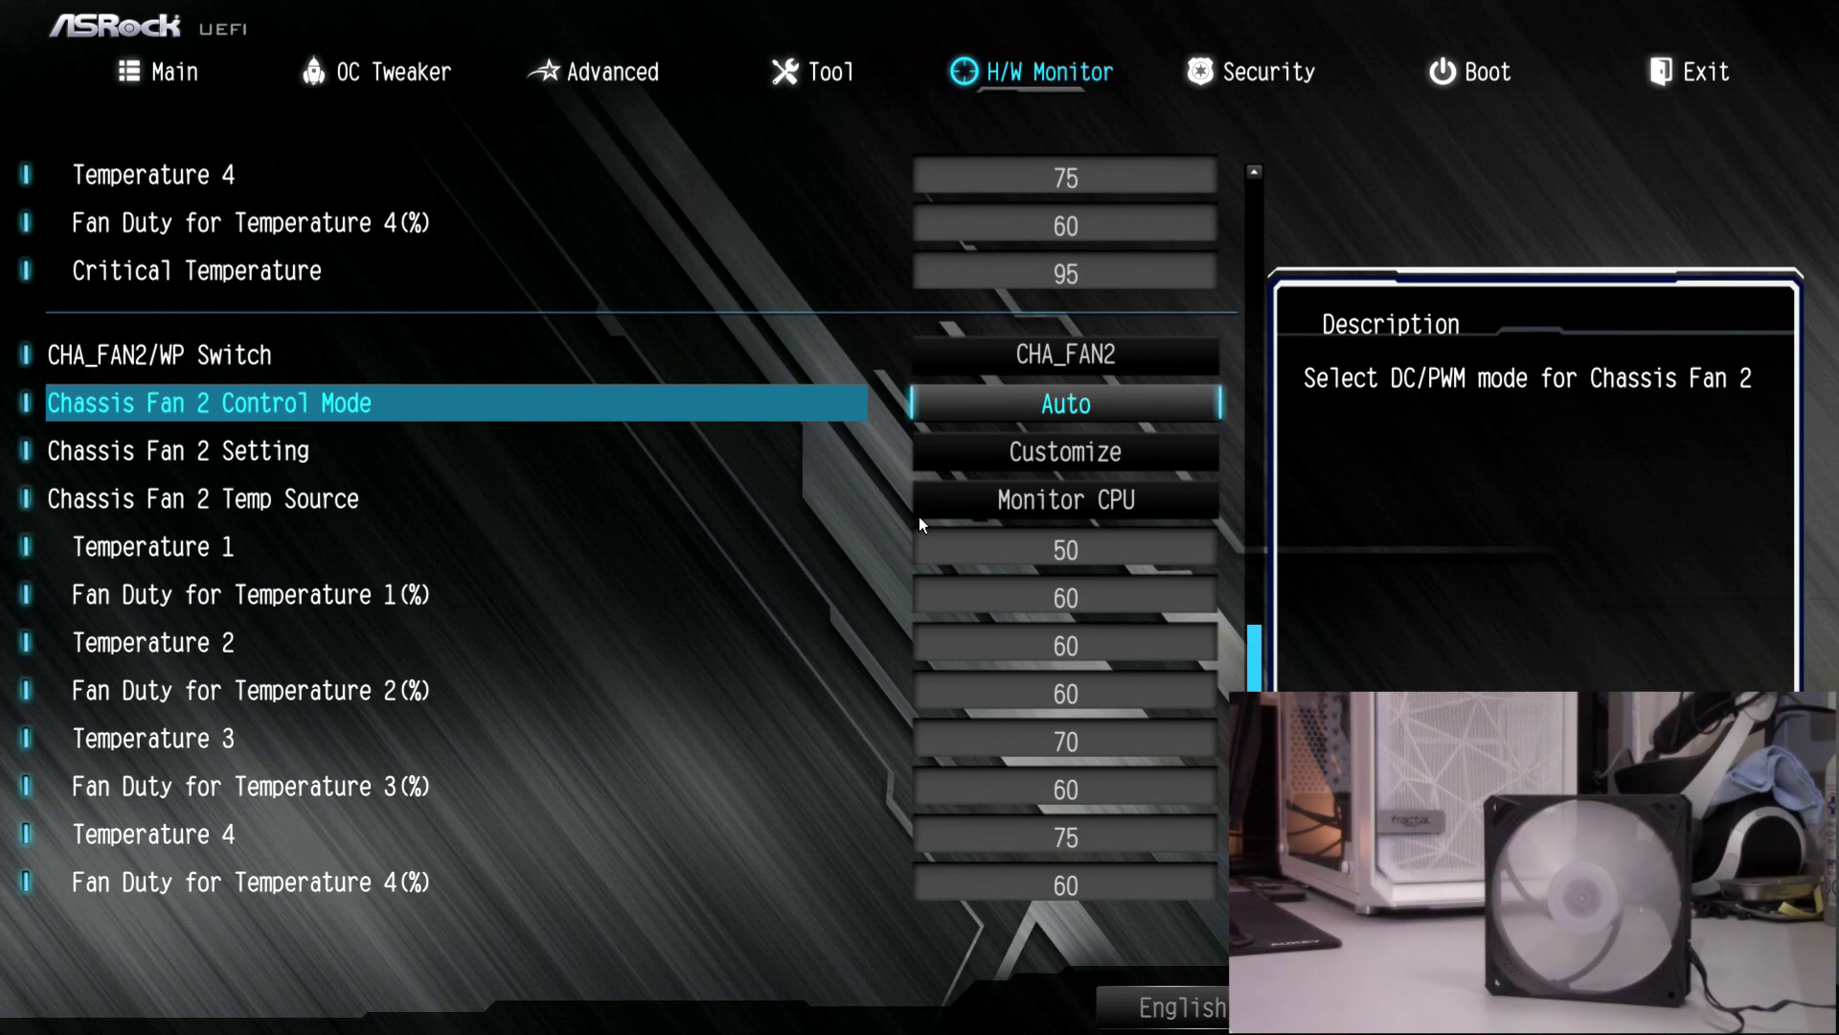
key("Return")
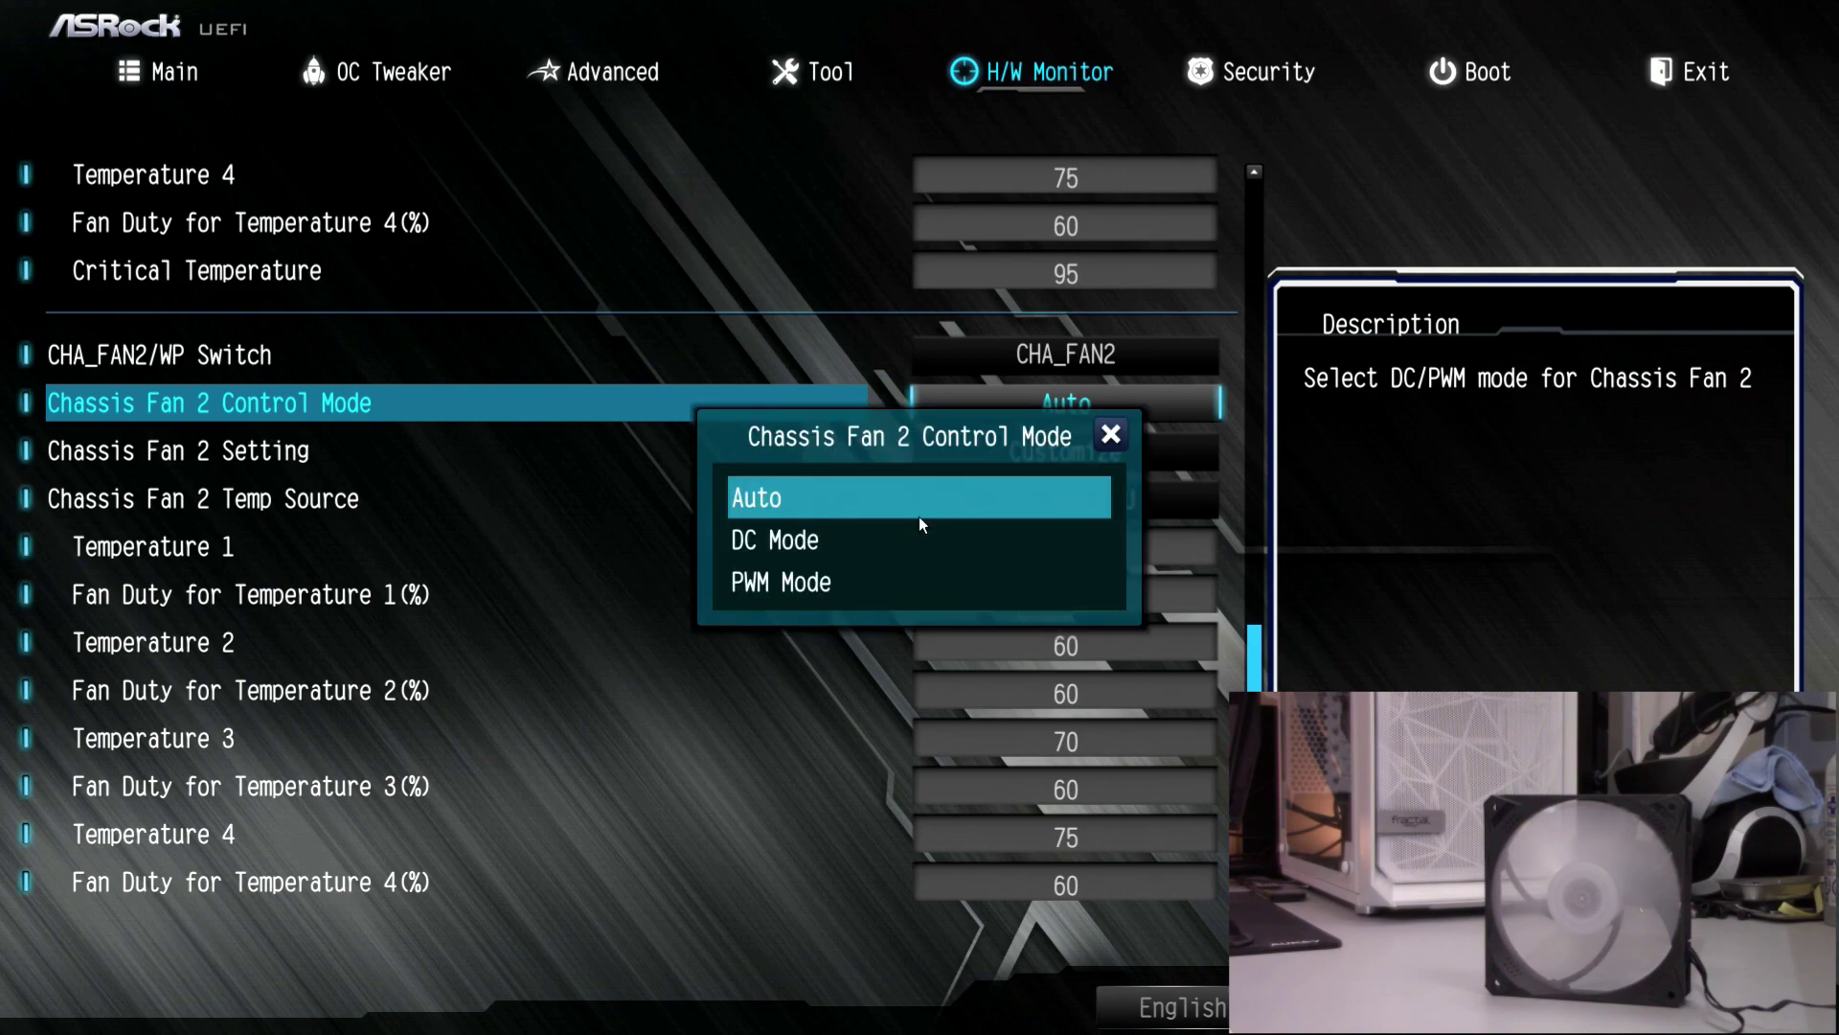
key("Down")
key("Down")
key("Return")
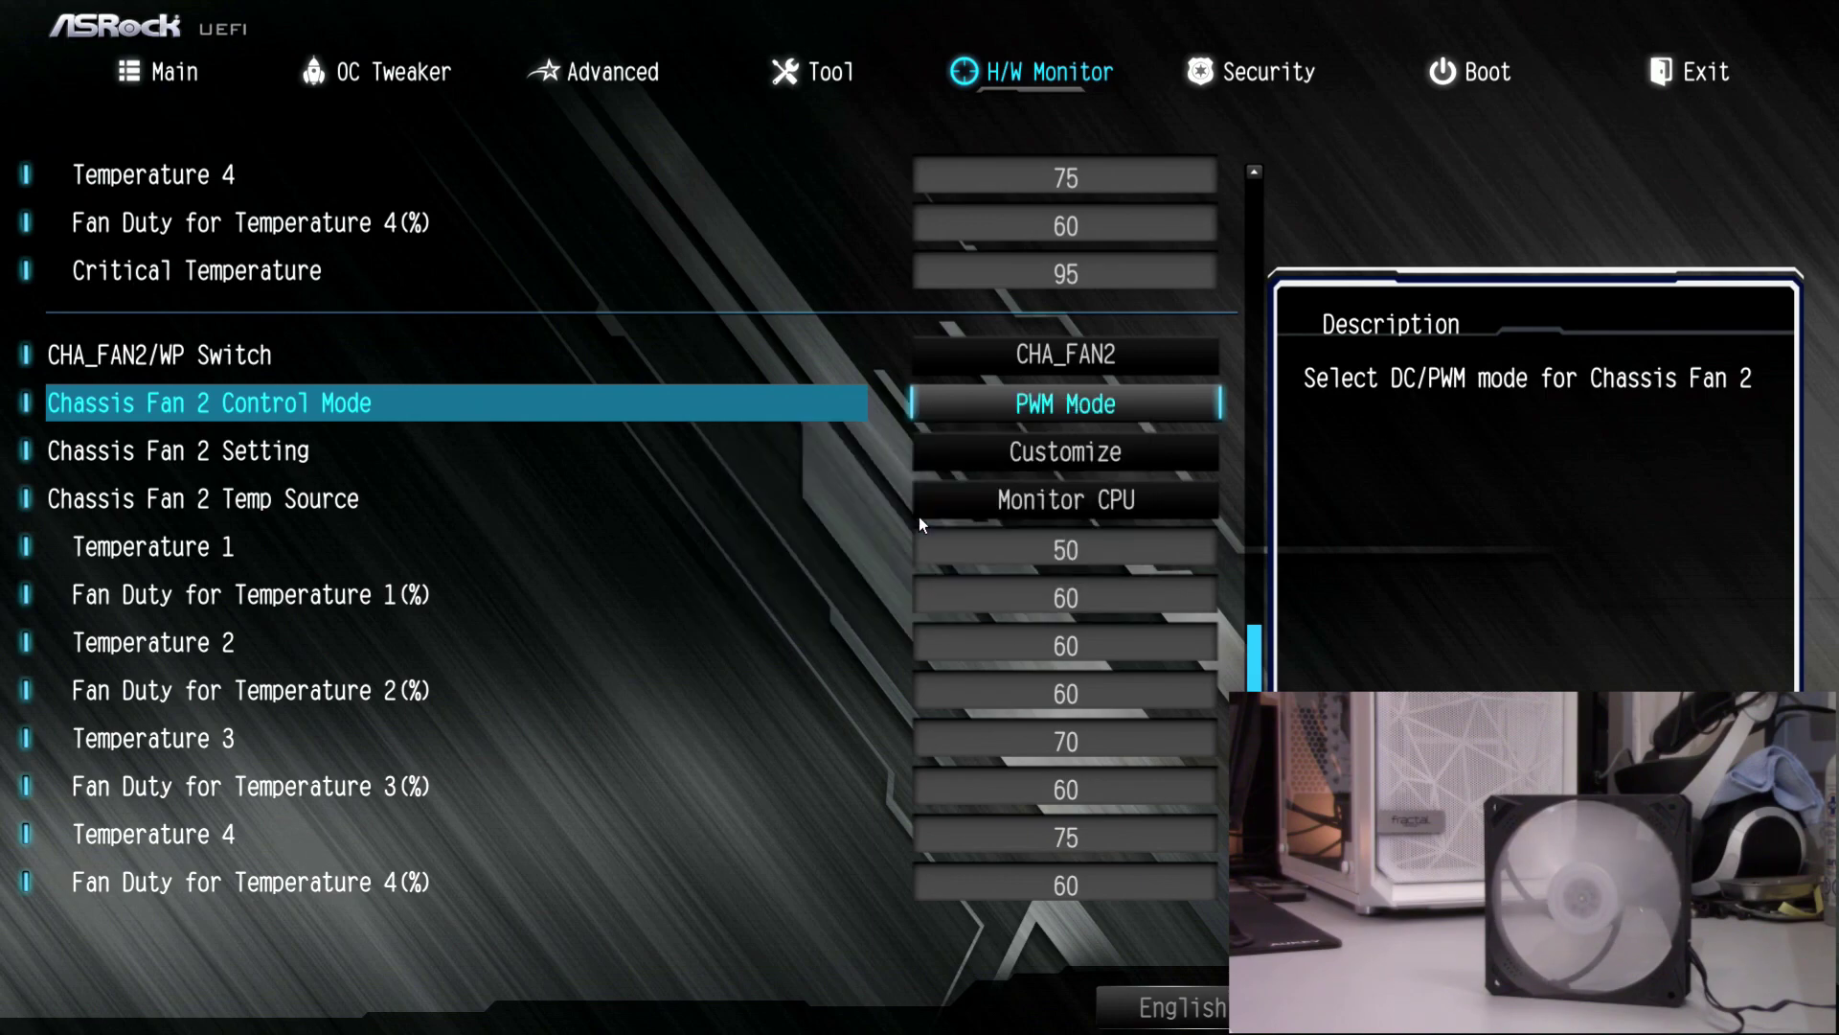
Set the Chassis Fan 2 Setting profile to Silent Mode.
key("Down")
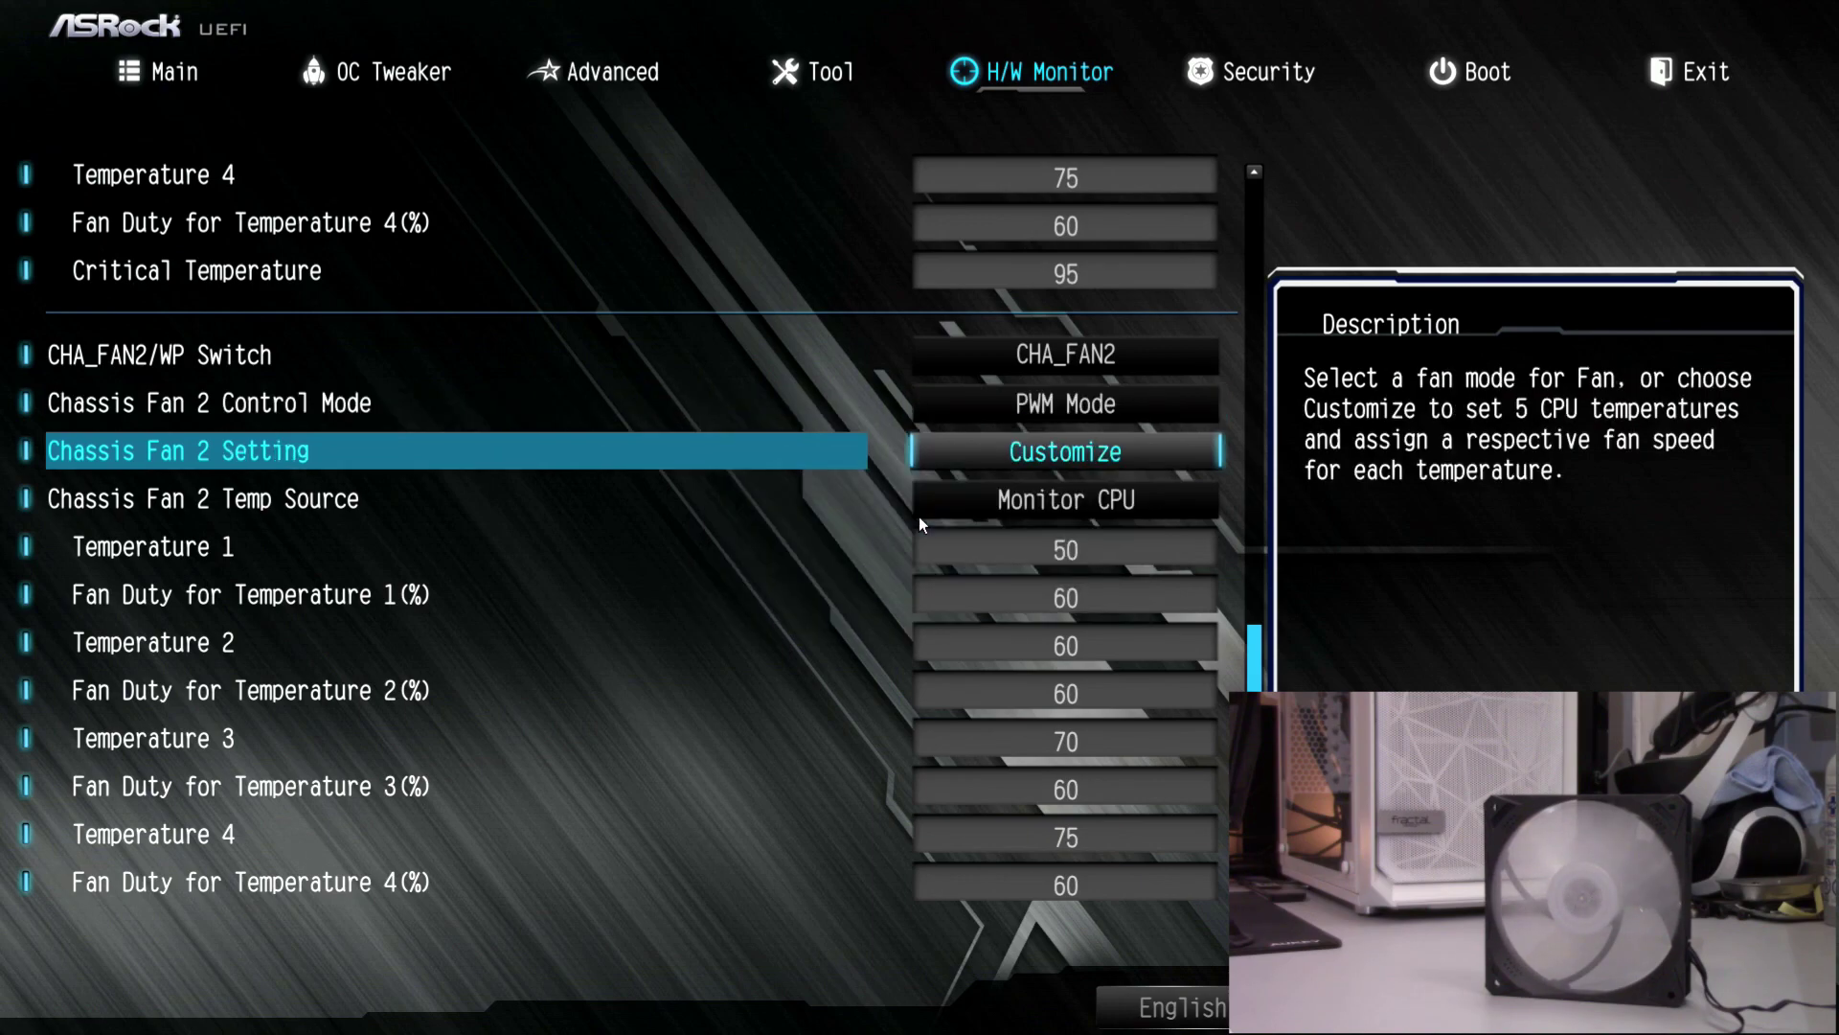
key("Return")
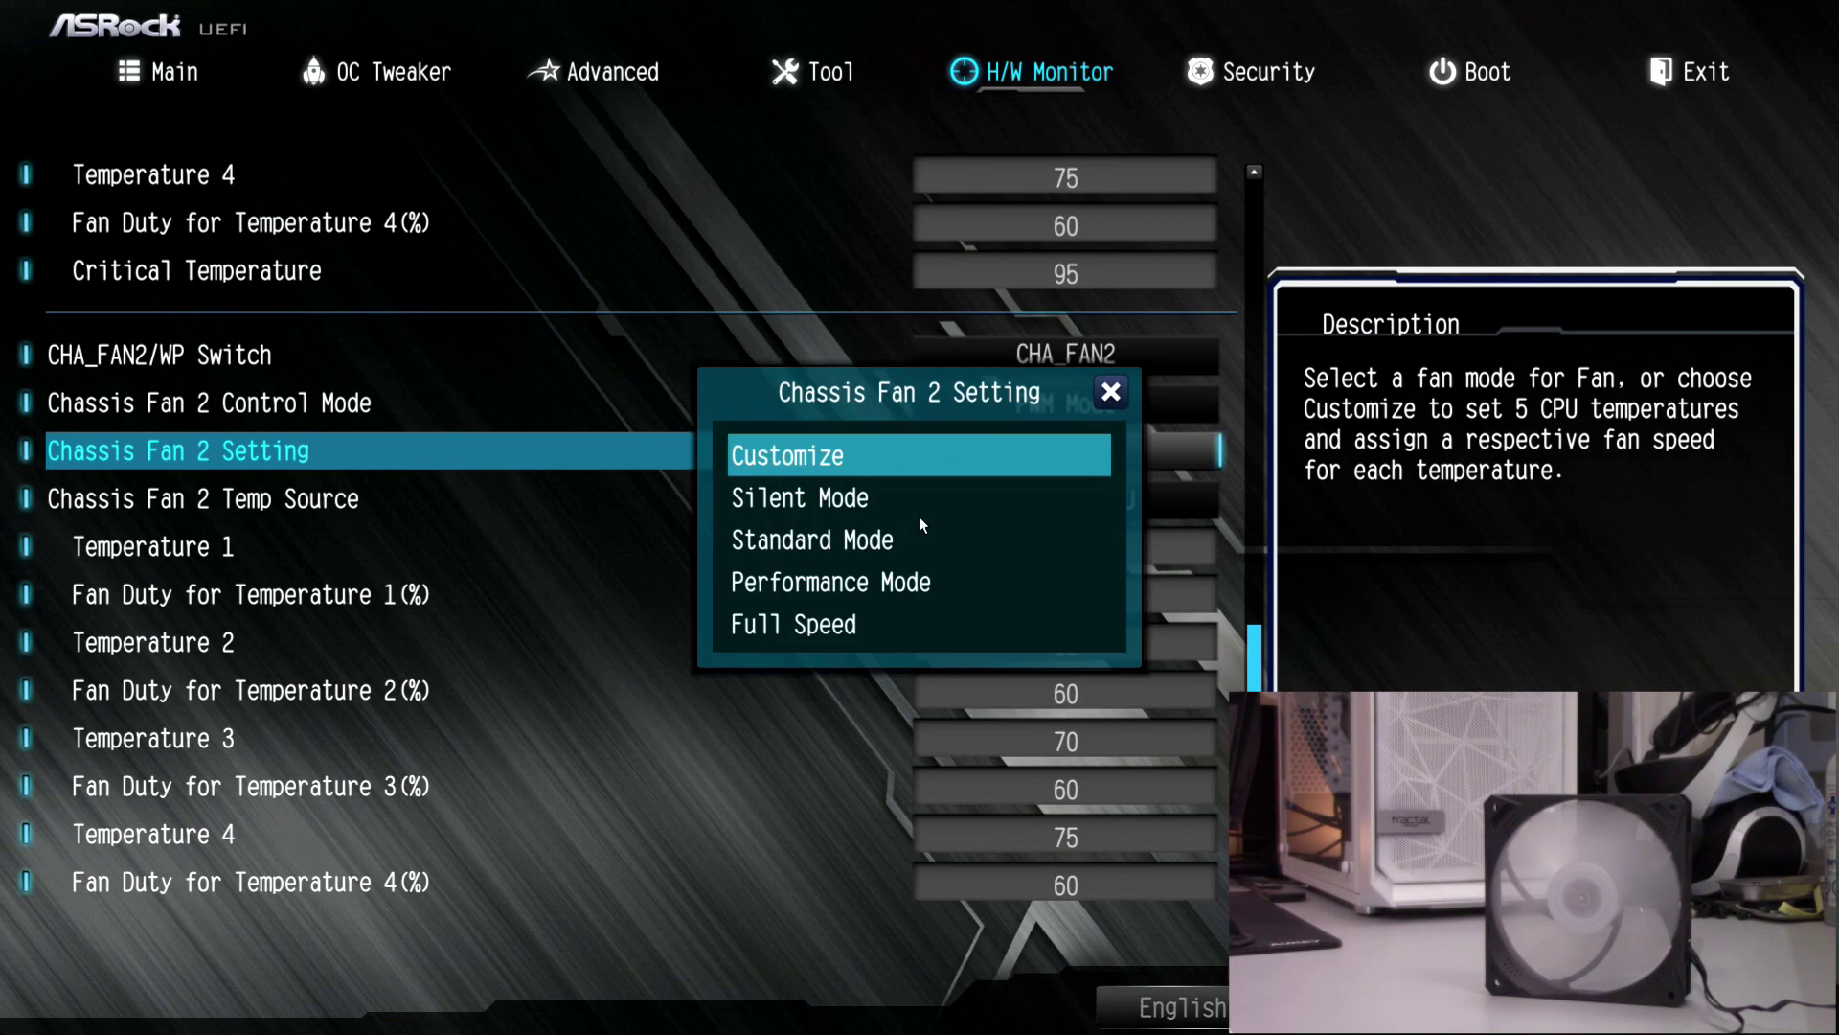
key("Down")
key("Return")
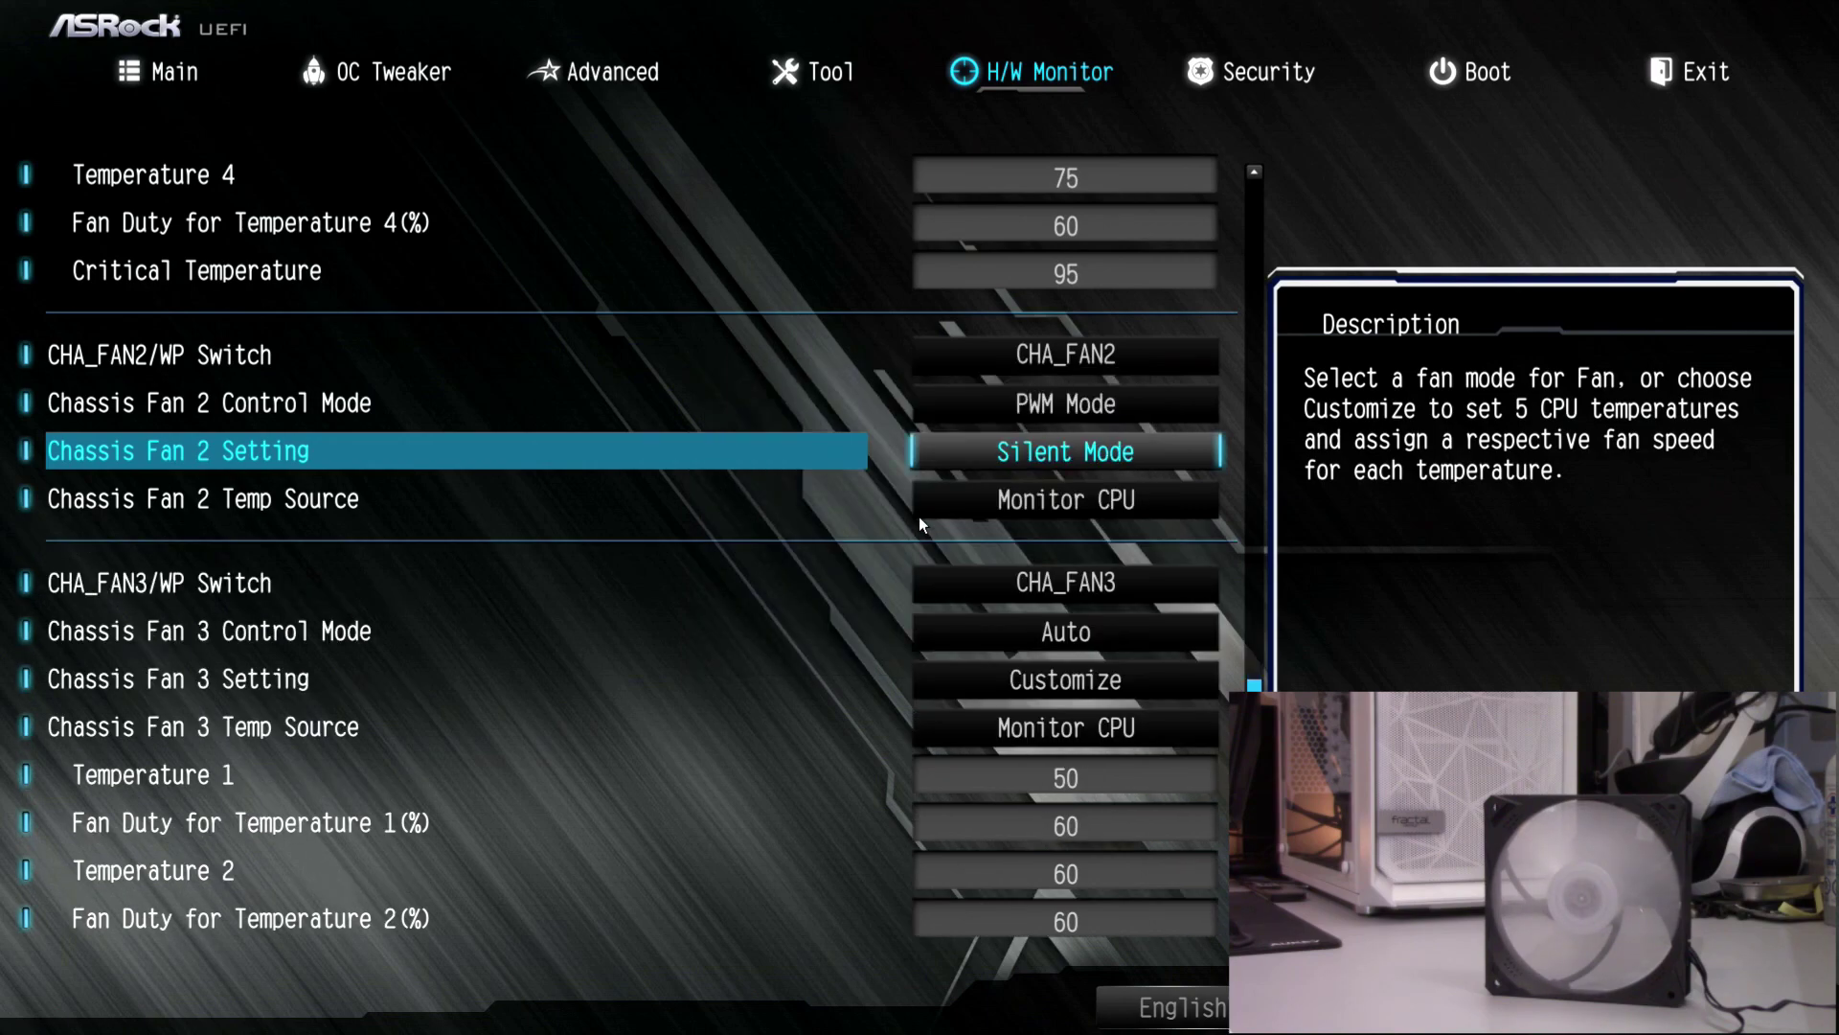
key("Down")
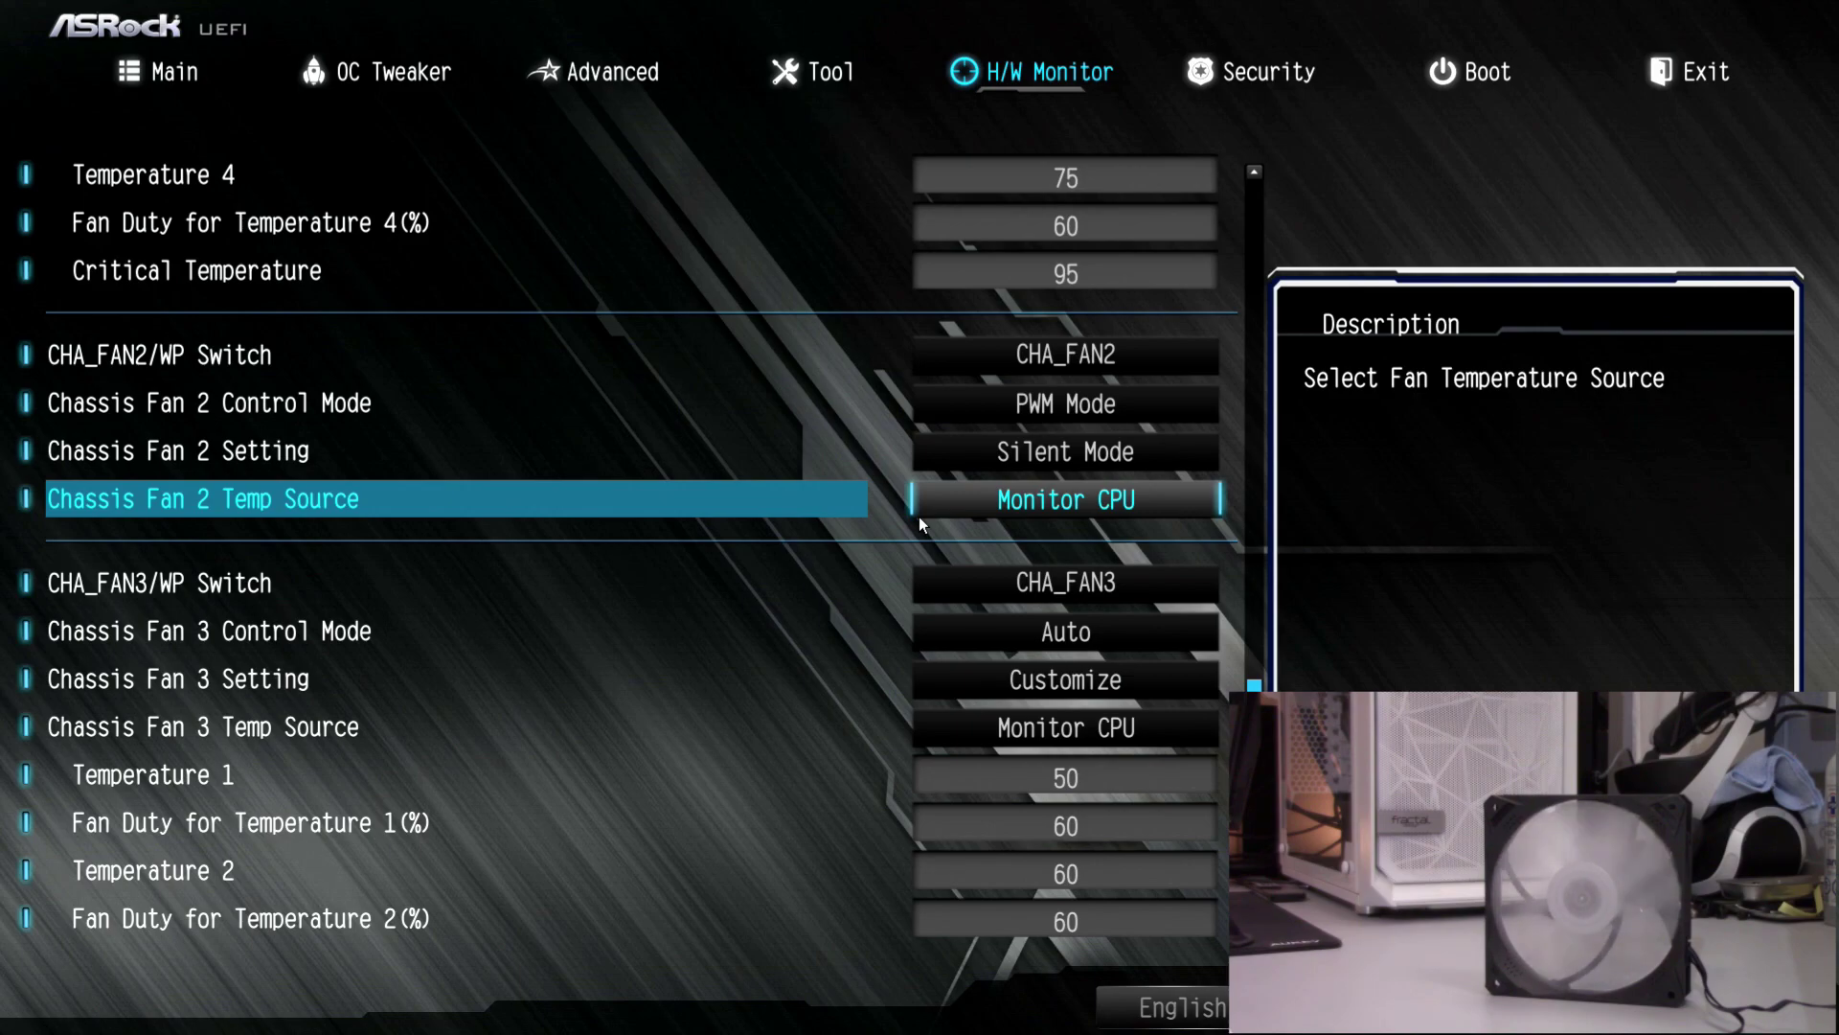
key("Up")
key("Up")
key("Up")
key("Up")
key("Up")
key("Up")
key("Up")
key("Up")
key("Up")
key("Up")
key("Up")
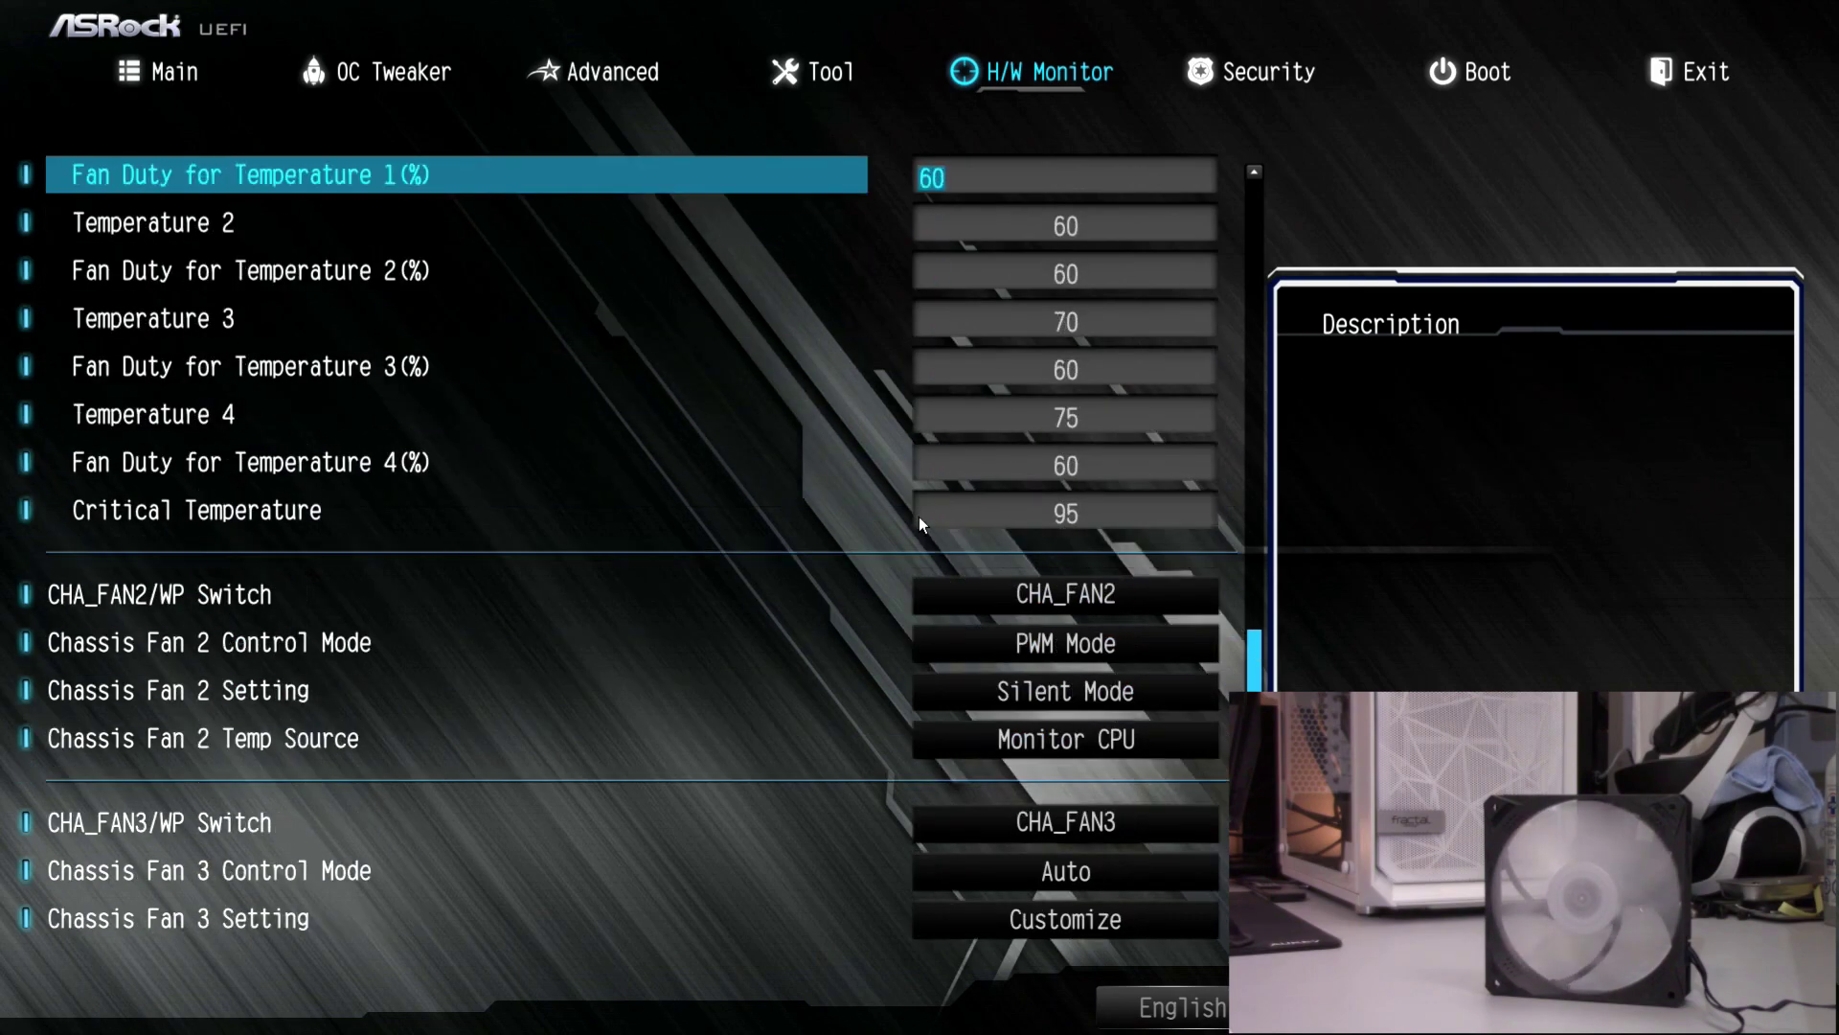
Check the top sensor readings, then return to Chassis Fan 2 Control Mode.
key("Up")
key("Up")
key("Up")
key("Up")
key("Up")
key("Up")
key("Up")
key("Up")
key("Up")
key("Up")
key("Up")
key("Up")
key("Up")
key("Up")
key("Up")
key("Up")
key("Up")
key("Up")
key("Up")
key("Up")
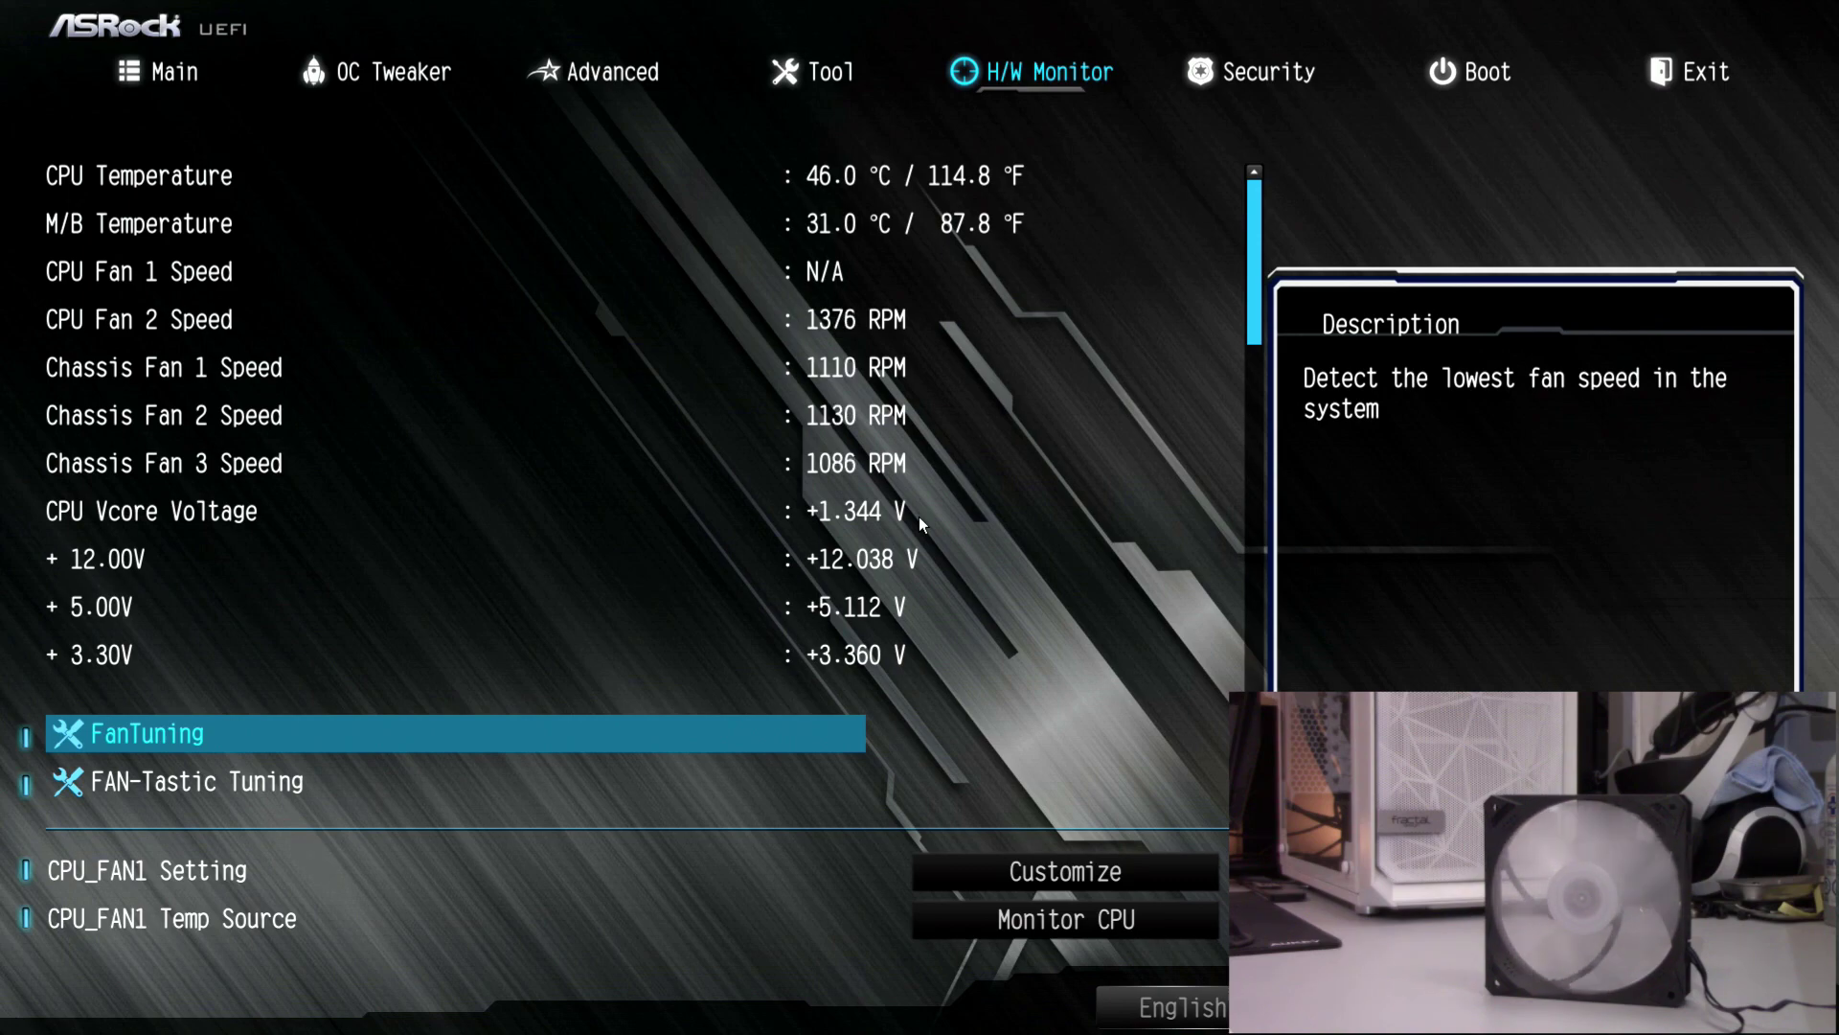
key("Down")
key("Down")
key("Down")
key("Down")
key("Down")
key("Down")
key("Down")
key("Down")
key("Down")
key("Down")
key("Down")
key("Down")
key("Down")
key("Down")
key("Down")
key("Down")
key("Down")
key("Down")
key("Down")
key("Down")
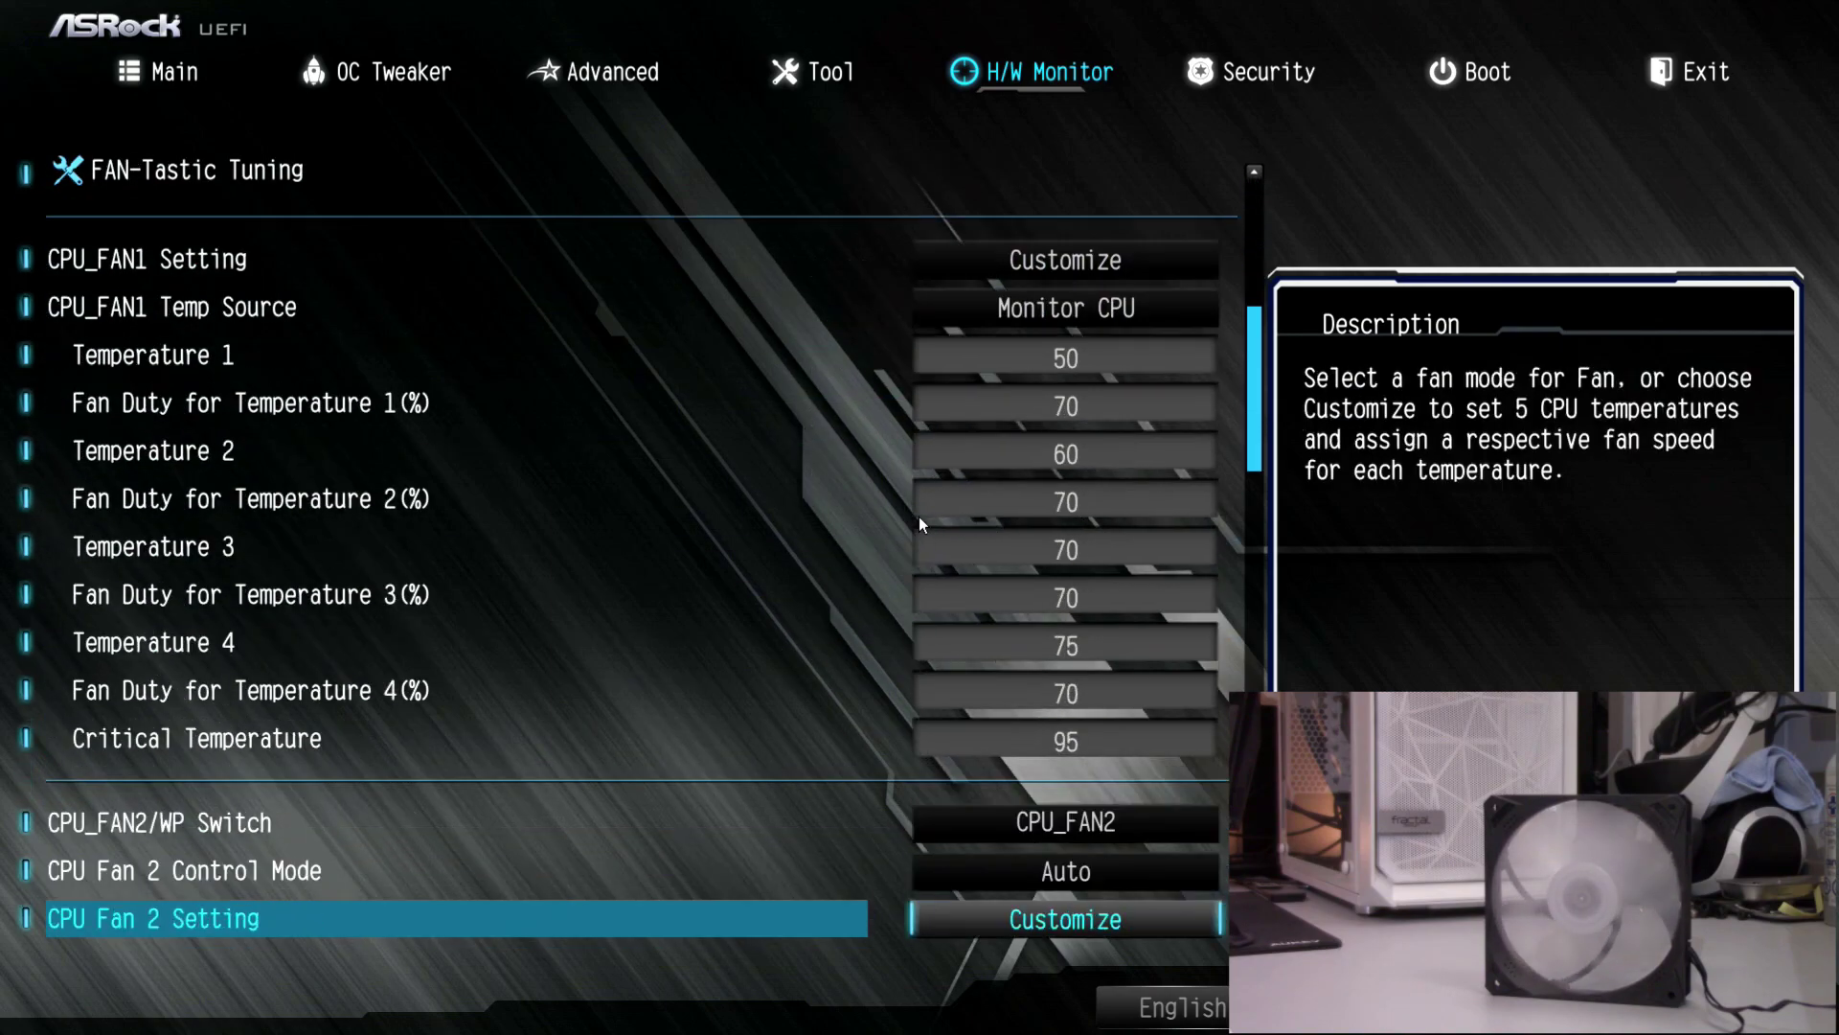
key("Down")
key("Down")
key("Down")
key("Down")
key("Down")
key("Down")
key("Down")
key("Up")
key("Up")
key("Up")
key("Up")
key("Up")
key("Up")
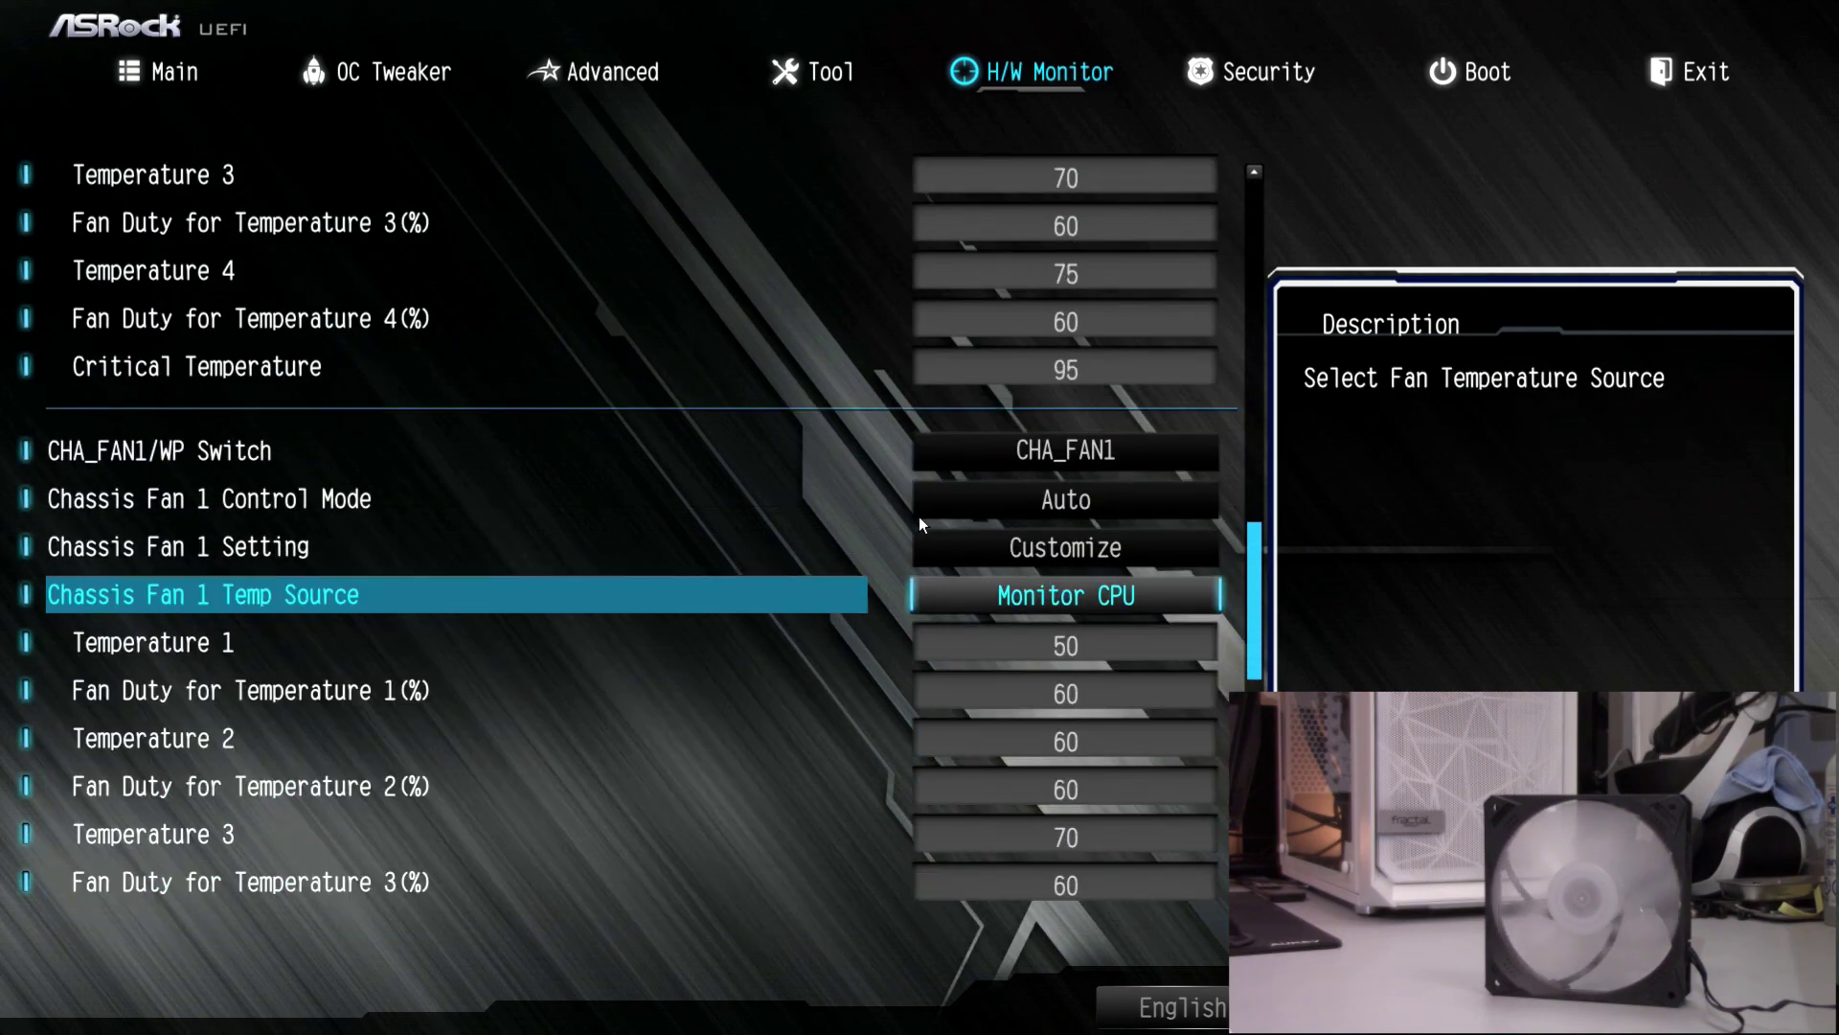
key("Down")
key("Down")
key("Down")
key("Down")
key("Down")
key("Down")
key("Down")
key("Down")
key("Down")
key("Down")
key("Down")
key("Down")
key("Down")
key("Down")
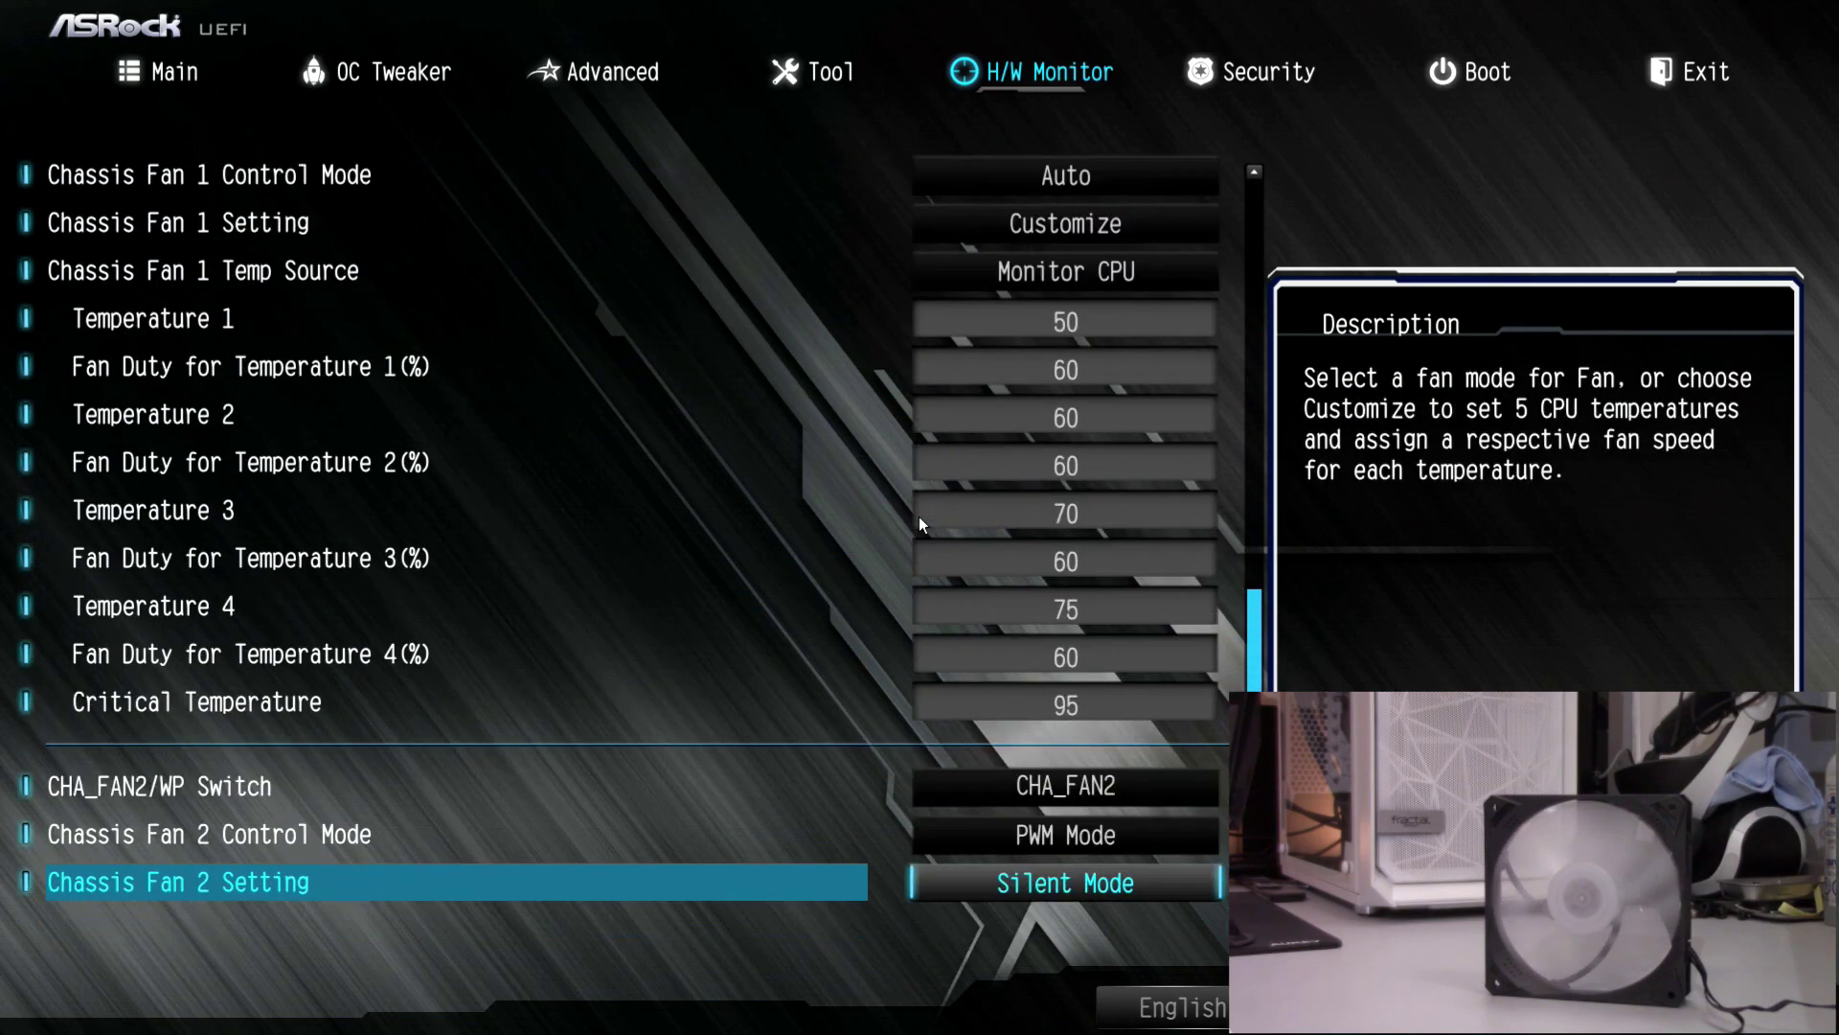
key("Up")
key("Up")
key("Up")
Switch Chassis Fan 2 to DC Mode; the readings then show about 969 RPM.
key("Return")
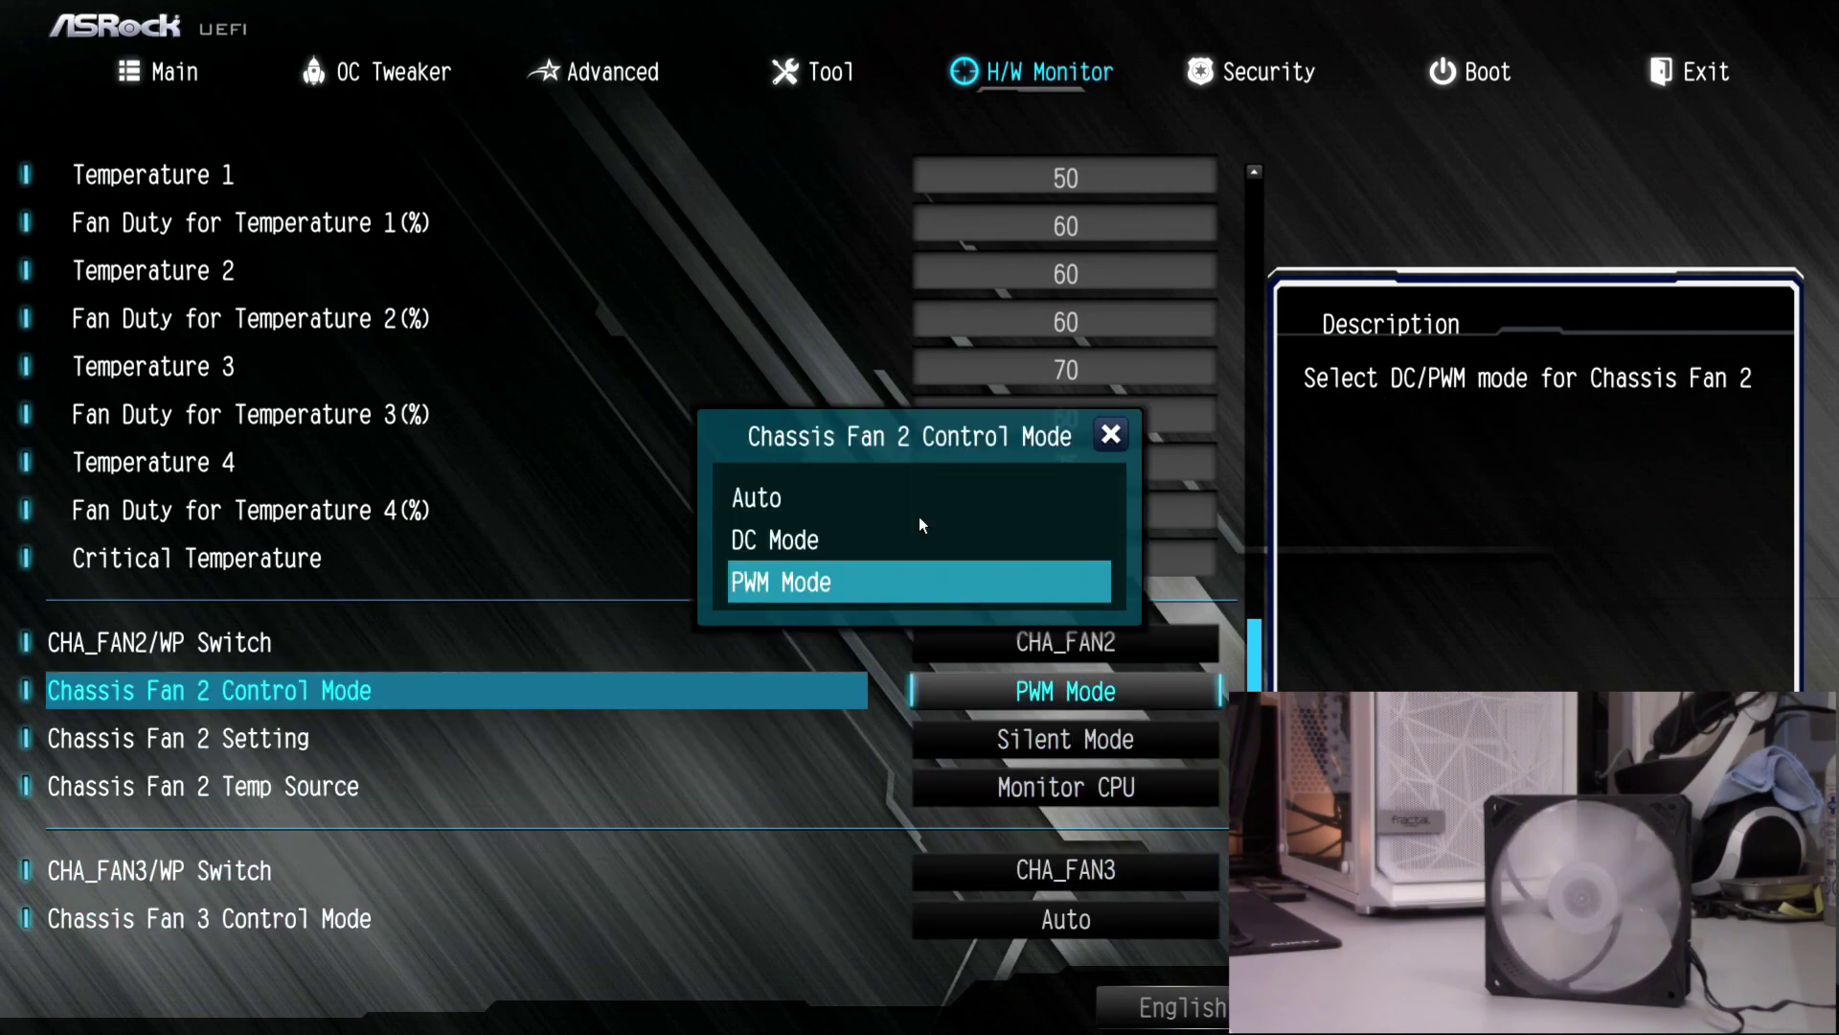
key("Up")
key("Return")
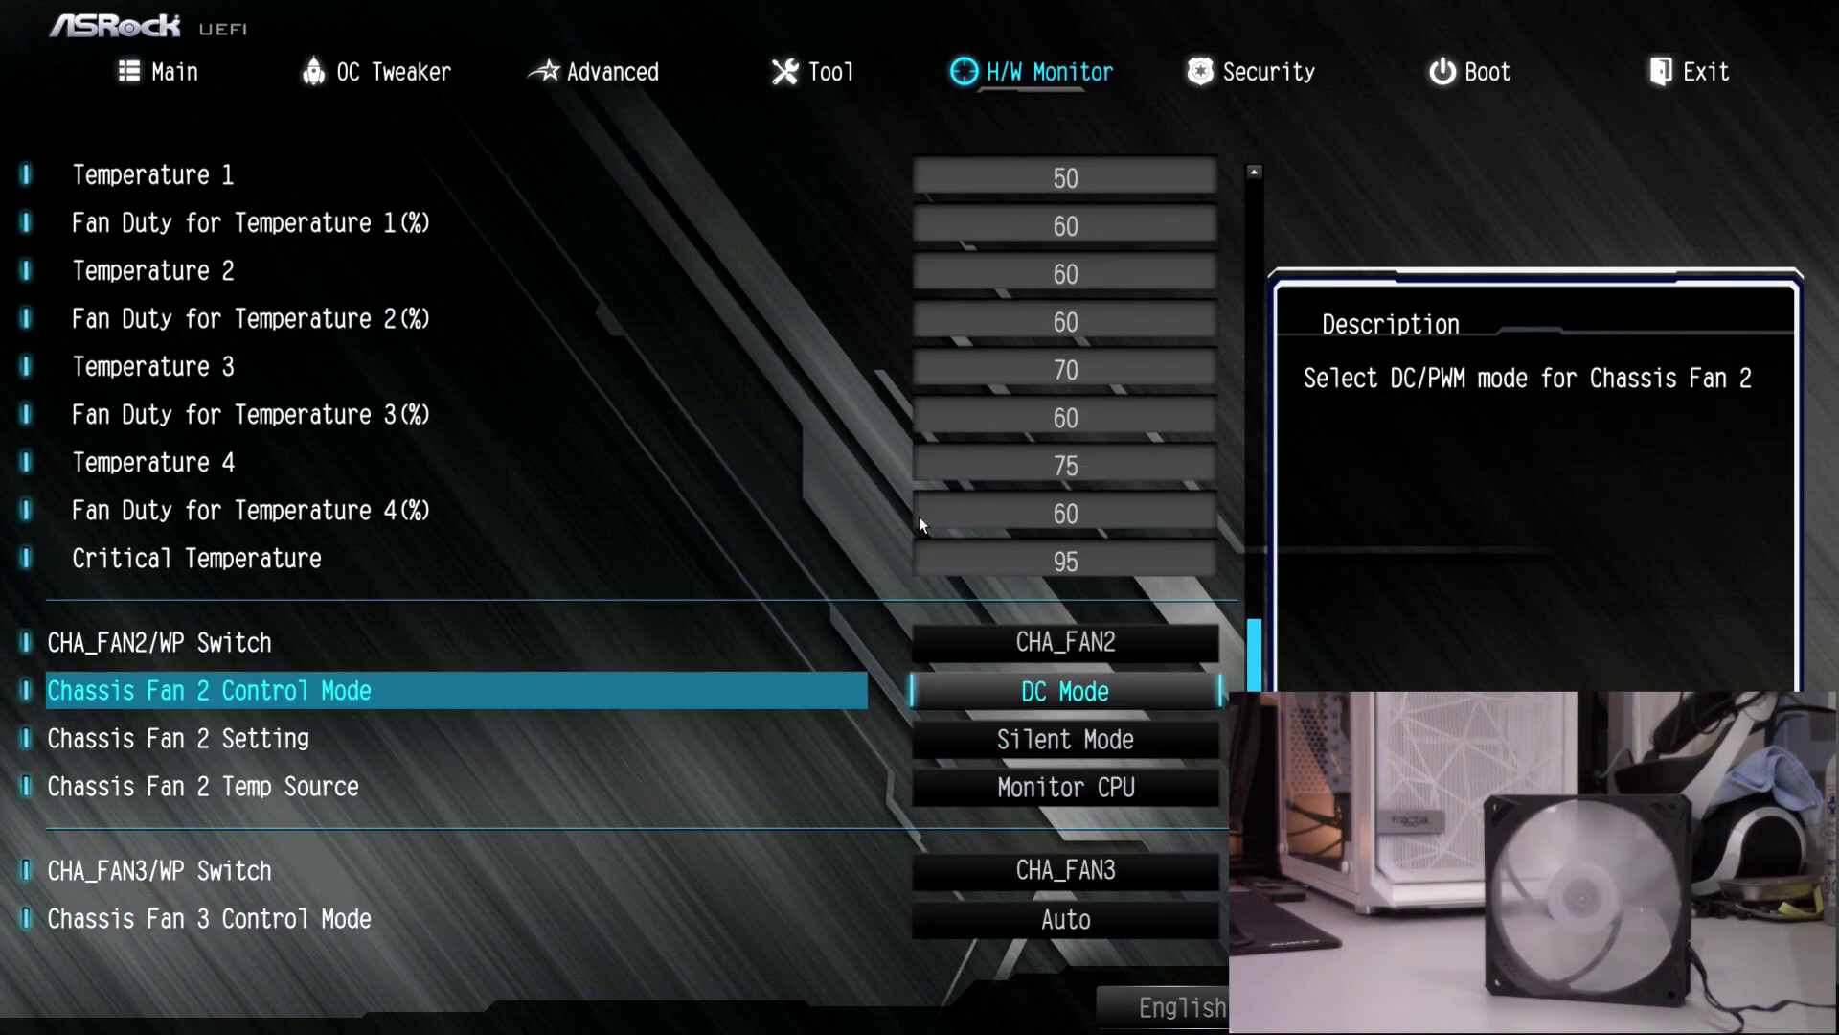
key("Up")
key("Up")
key("Up")
key("Up")
key("Up")
key("Up")
key("Up")
key("Up")
key("Up")
key("Up")
key("Up")
key("Up")
key("Up")
key("Up")
key("Up")
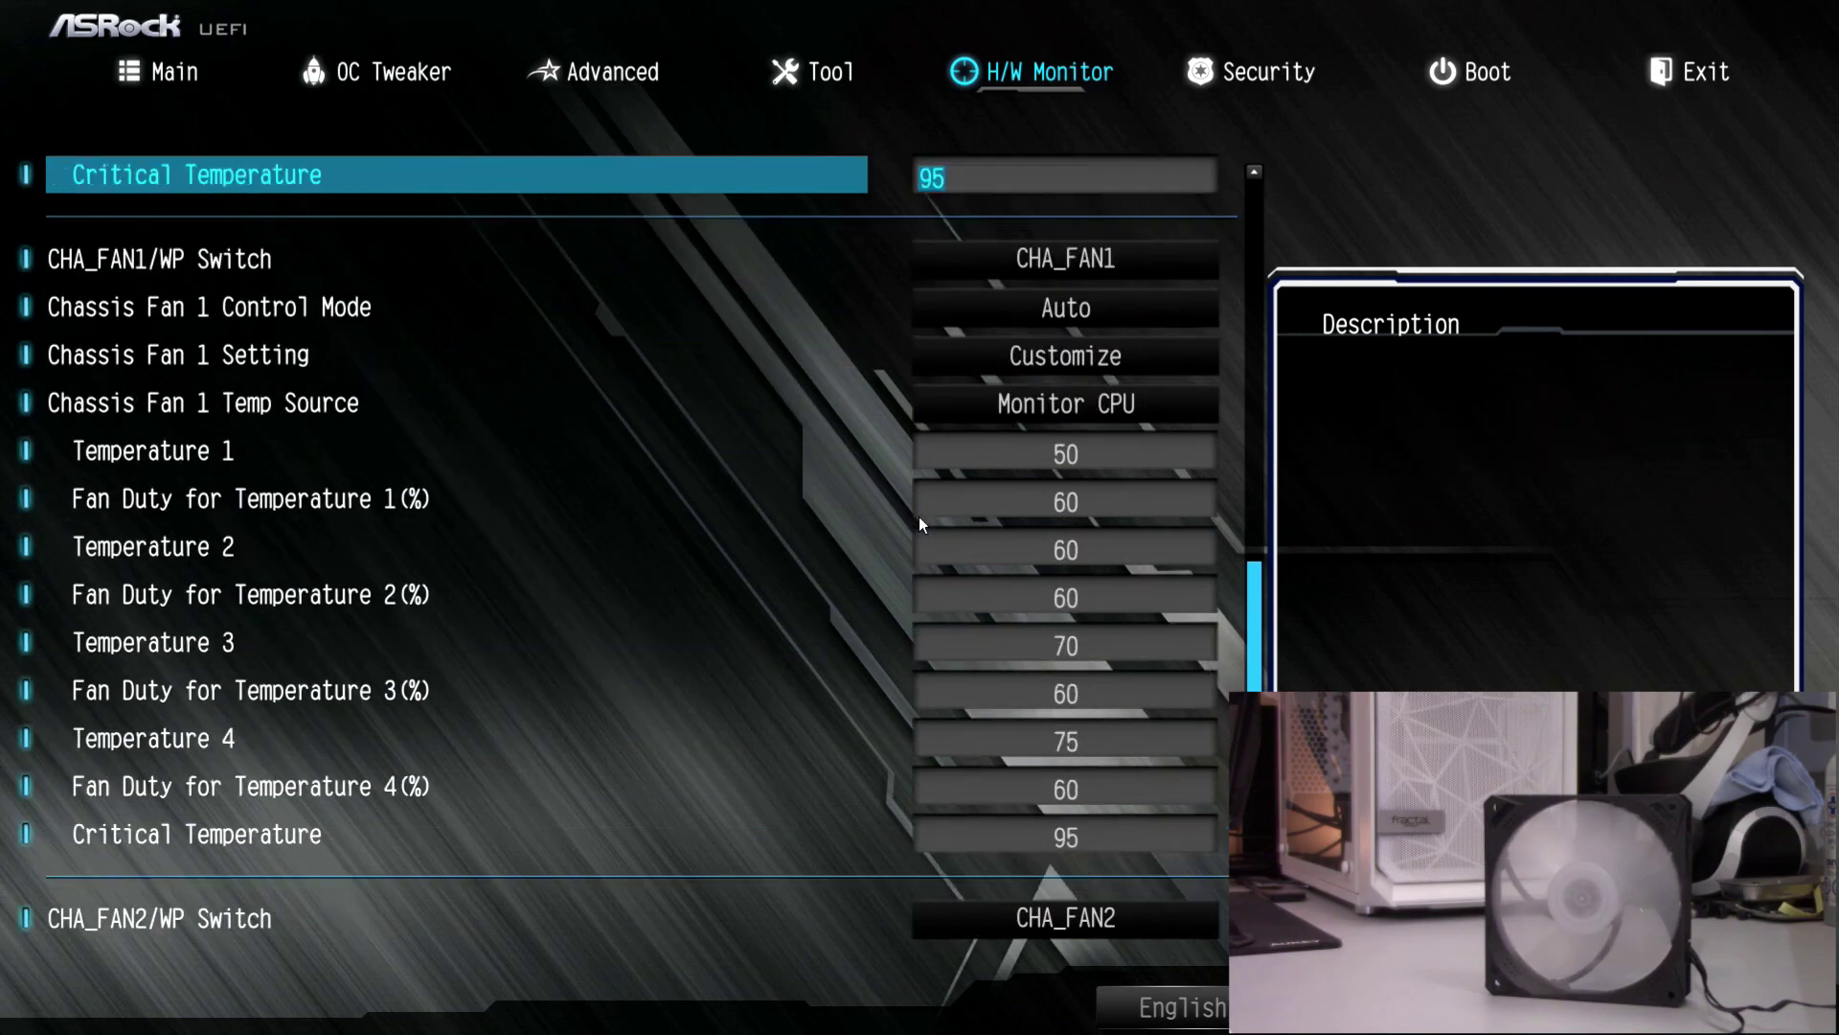
key("Up")
key("Up")
key("Up")
key("Up")
key("Up")
key("Up")
key("Up")
key("Up")
key("Up")
key("Up")
key("Up")
key("Up")
key("Up")
key("Up")
key("Up")
key("Up")
key("Up")
key("Up")
key("Up")
key("Up")
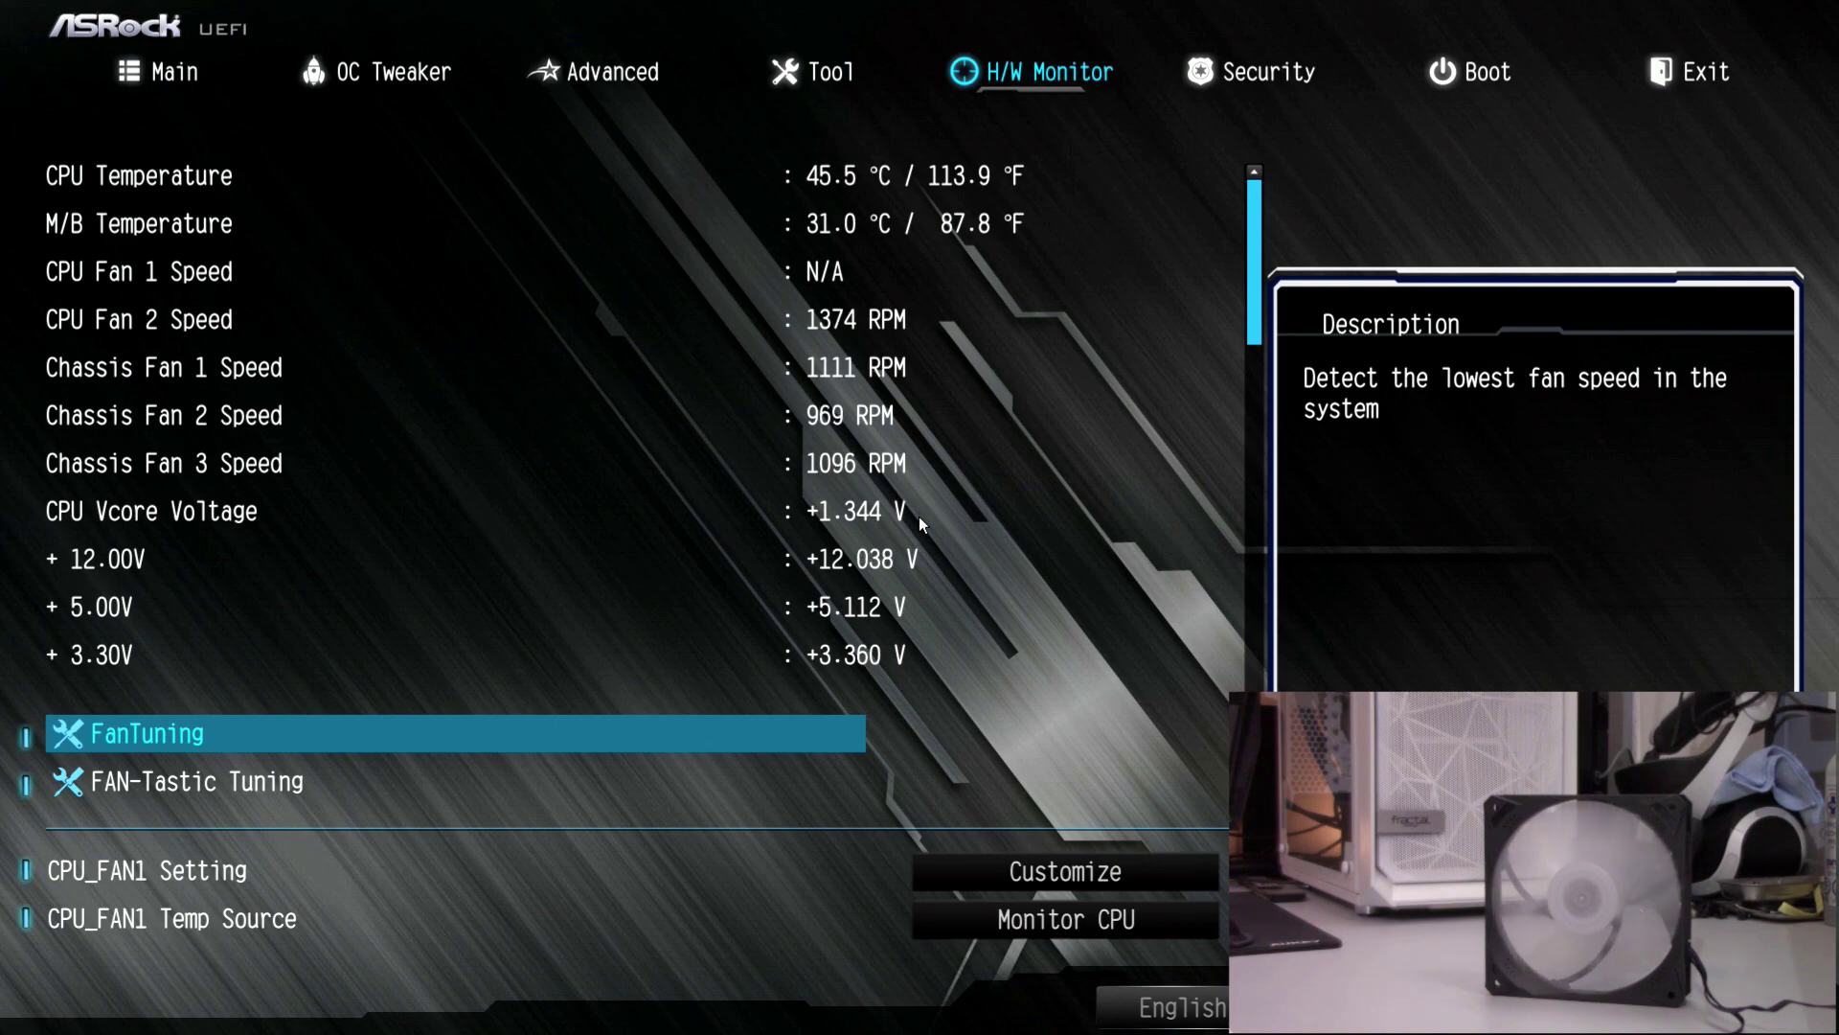
Move down from FanTuning toward the CPU Fan 2 Customize curve settings.
key("Down")
key("Down")
key("Down")
key("Down")
key("Down")
key("Down")
key("Down")
key("Down")
key("Down")
key("Down")
key("Down")
key("Down")
key("Down")
key("Down")
key("Down")
key("Down")
key("Down")
key("Down")
key("Down")
key("Down")
key("Down")
key("Down")
key("Down")
key("Down")
key("Down")
key("Down")
key("Down")
key("Down")
key("Down")
key("Down")
key("Down")
key("Down")
key("Down")
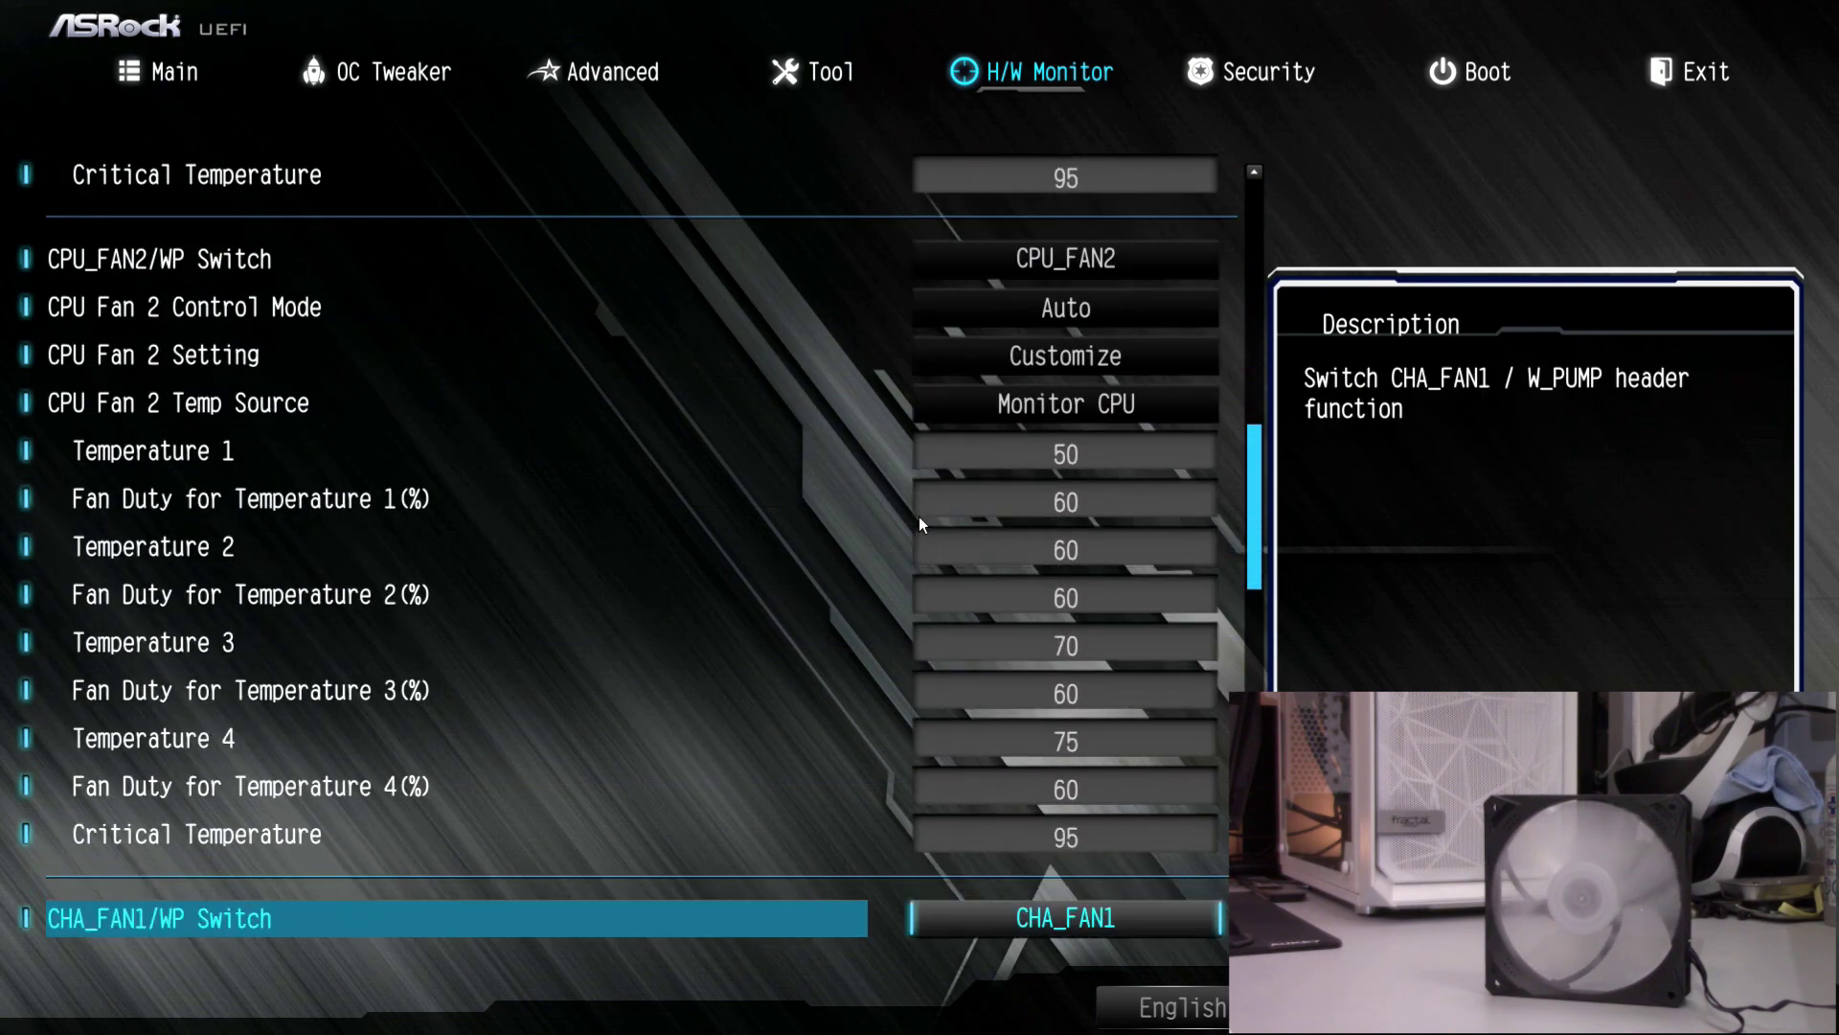
Pick Full Speed for Chassis Fan 2 in DC Mode; the readings then show about 1797 RPM.
key("Up")
key("Up")
key("Up")
key("Up")
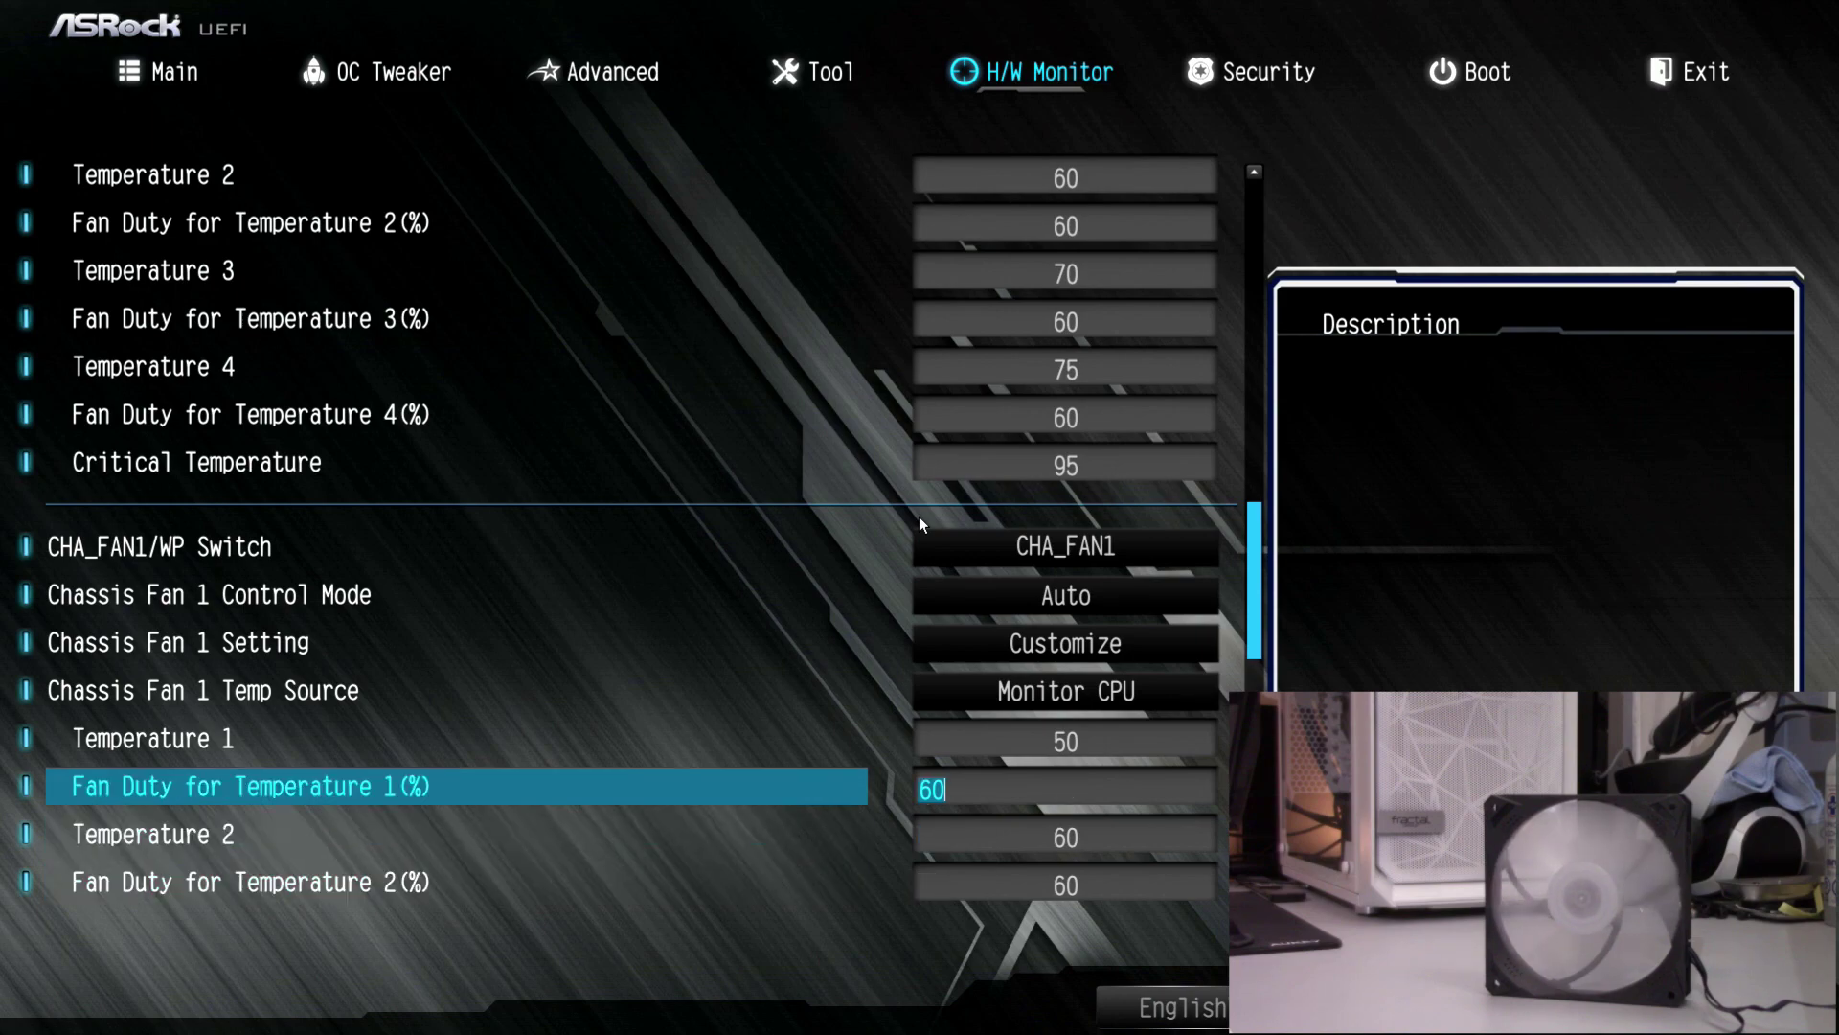
key("Down")
key("Down")
key("Down")
key("Down")
key("Down")
key("Down")
key("Down")
key("Down")
key("Down")
key("Down")
key("Down")
key("Down")
key("Down")
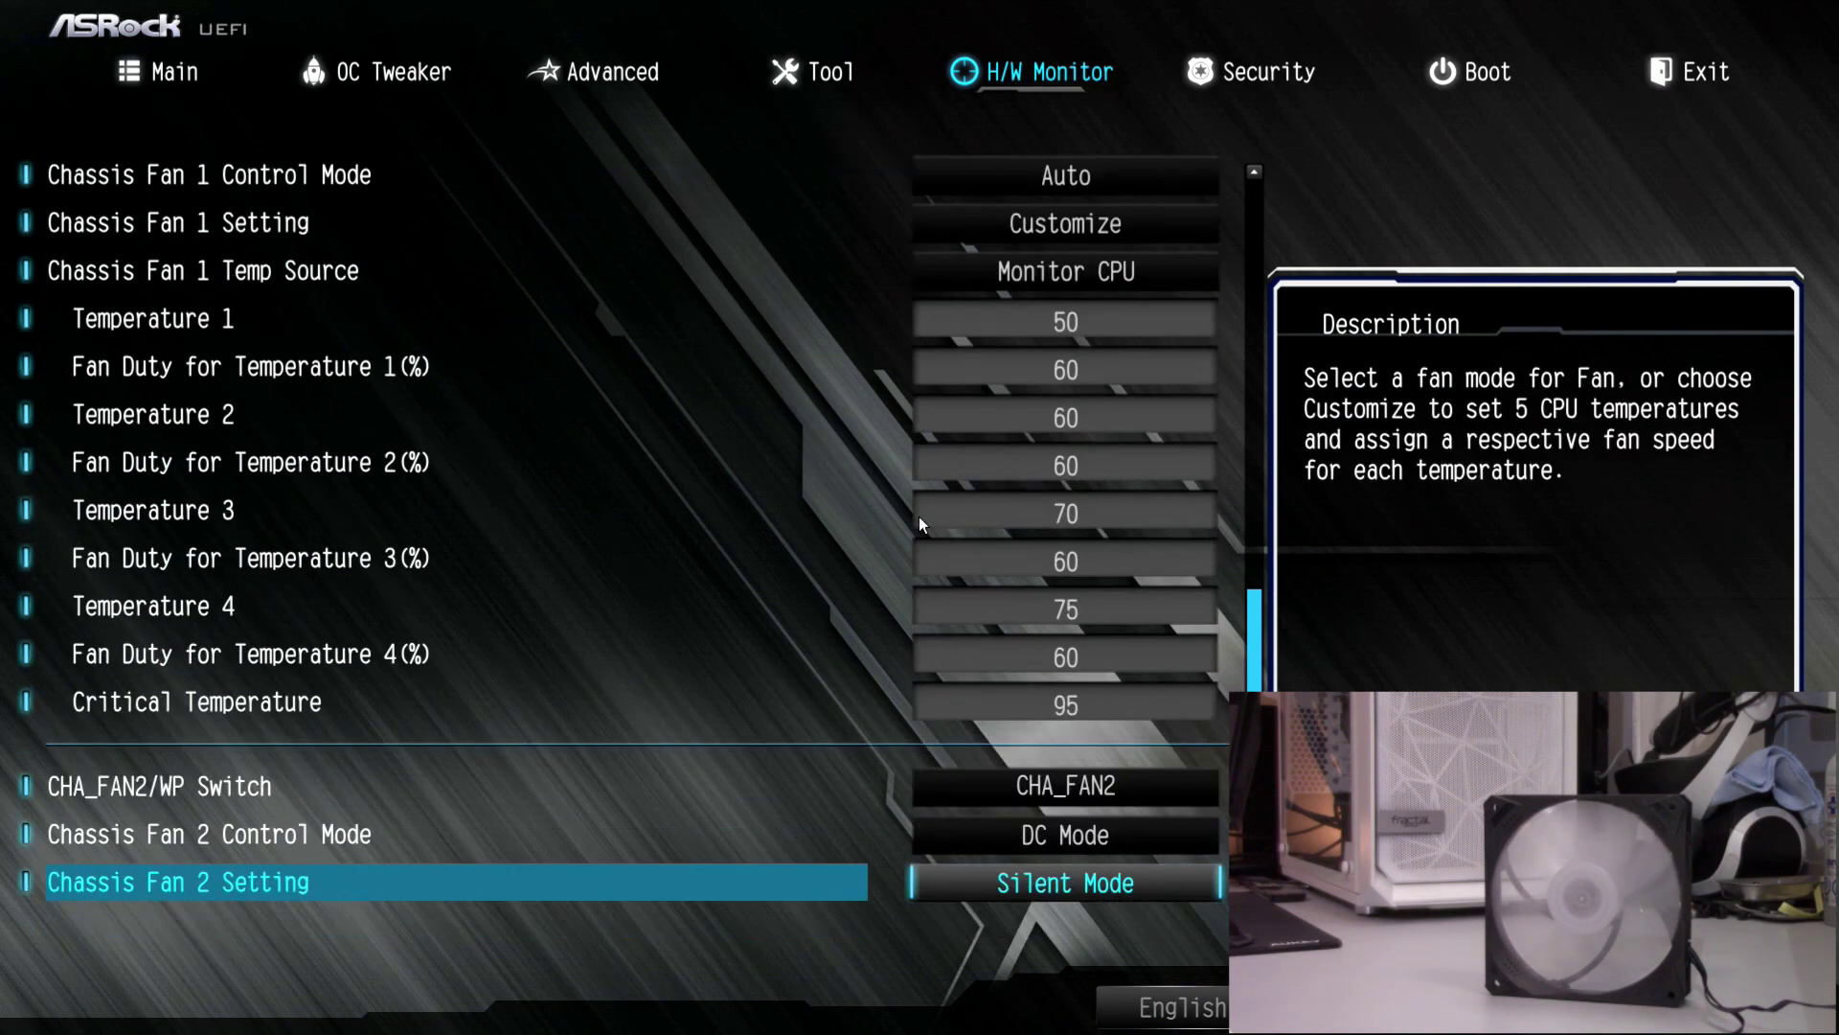
key("Up")
key("Up")
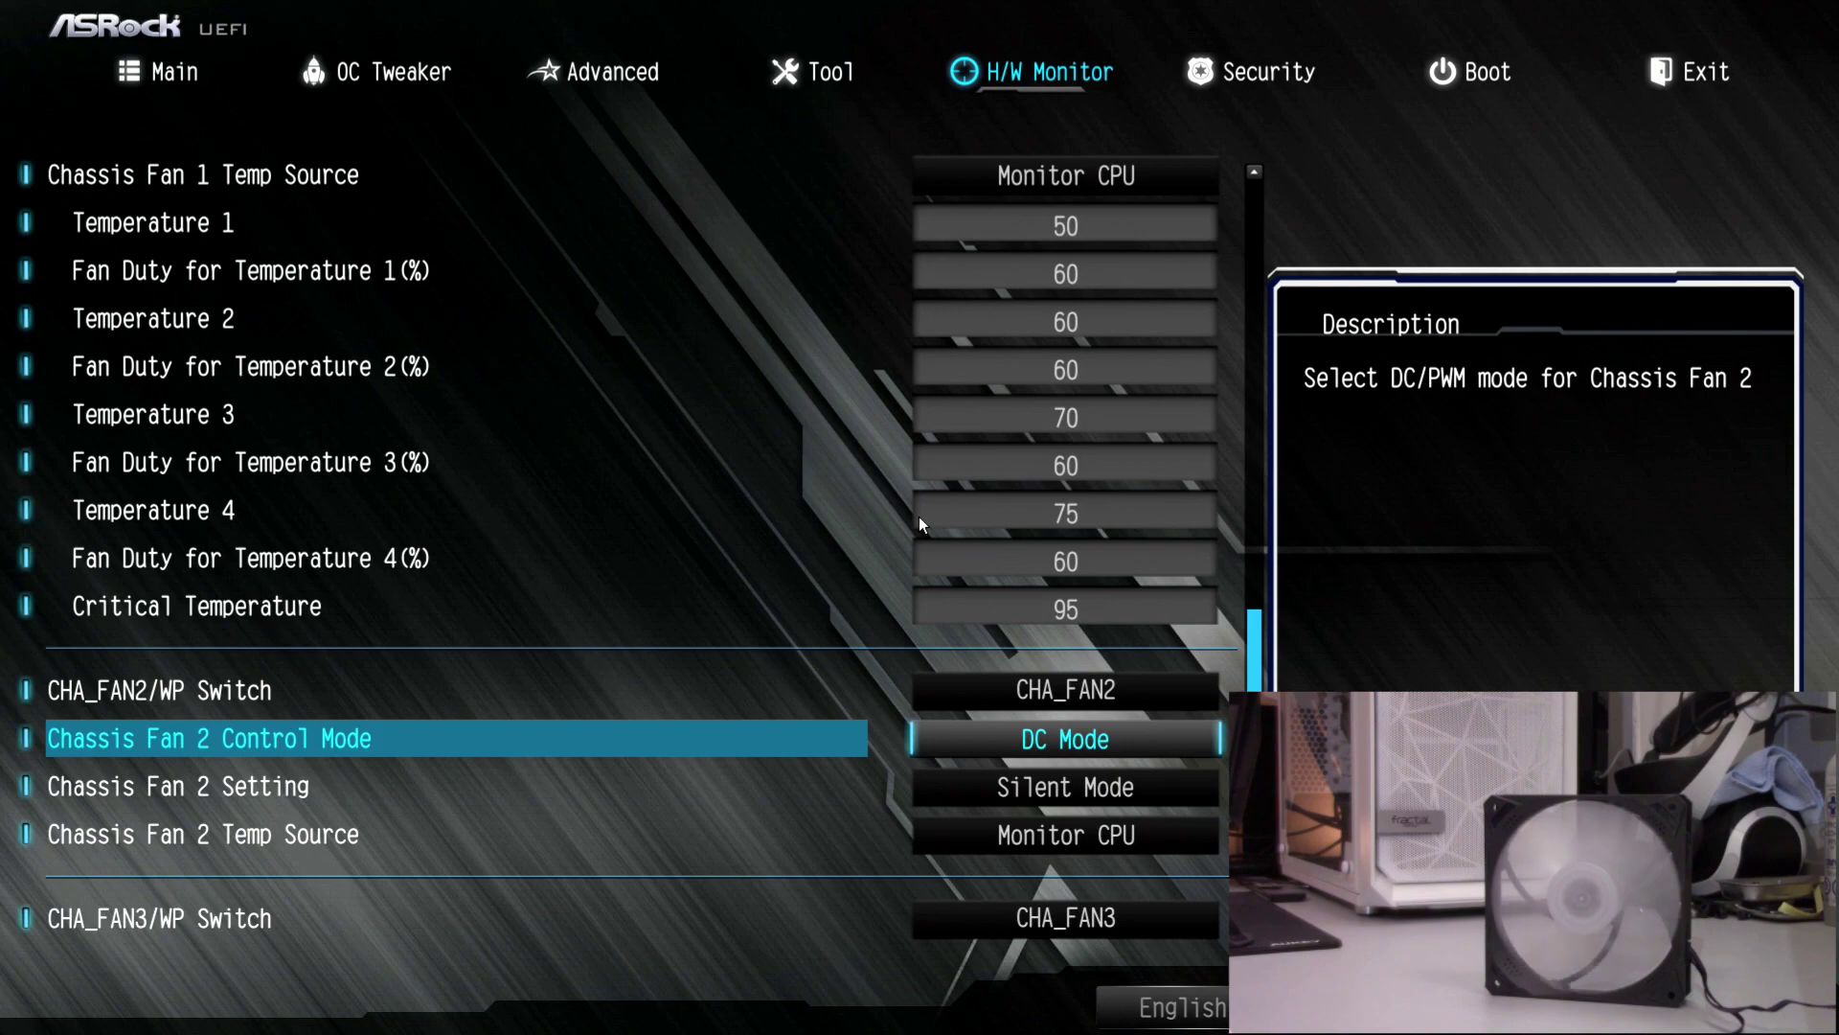
key("Down")
key("Up")
key("Down")
key("Return")
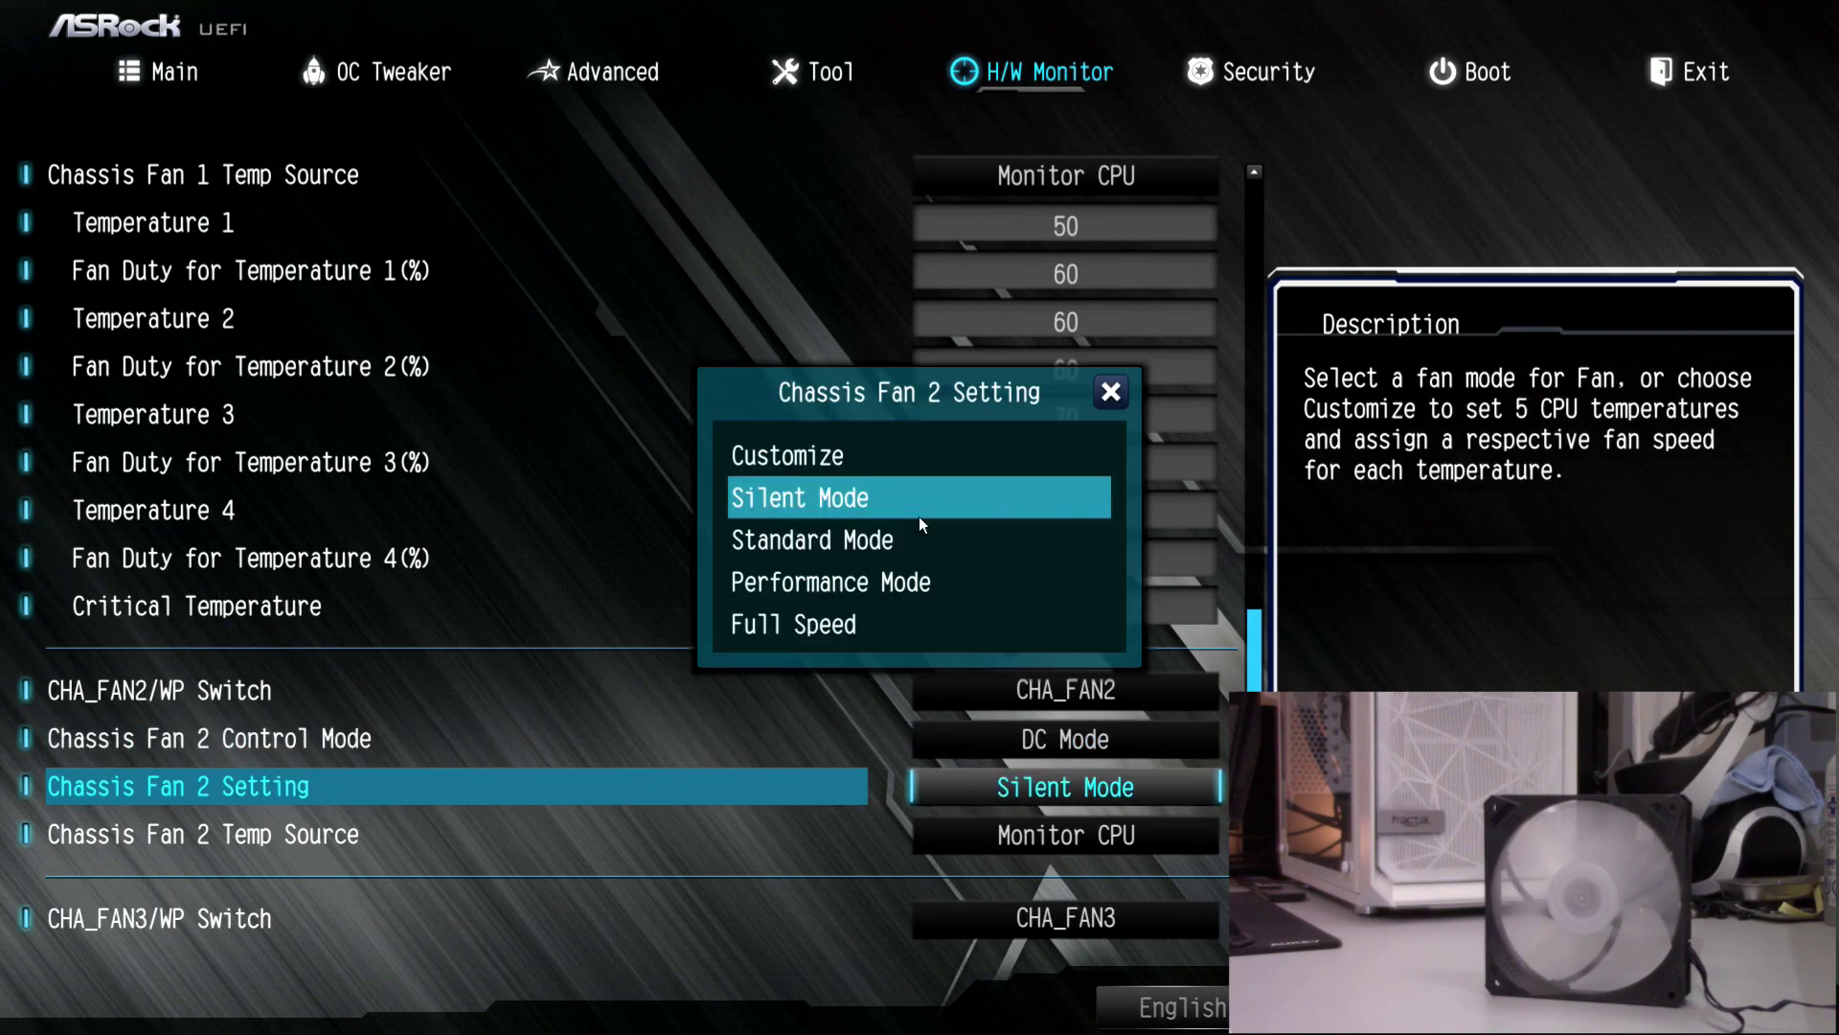
key("Down")
key("Down")
key("Down")
key("Return")
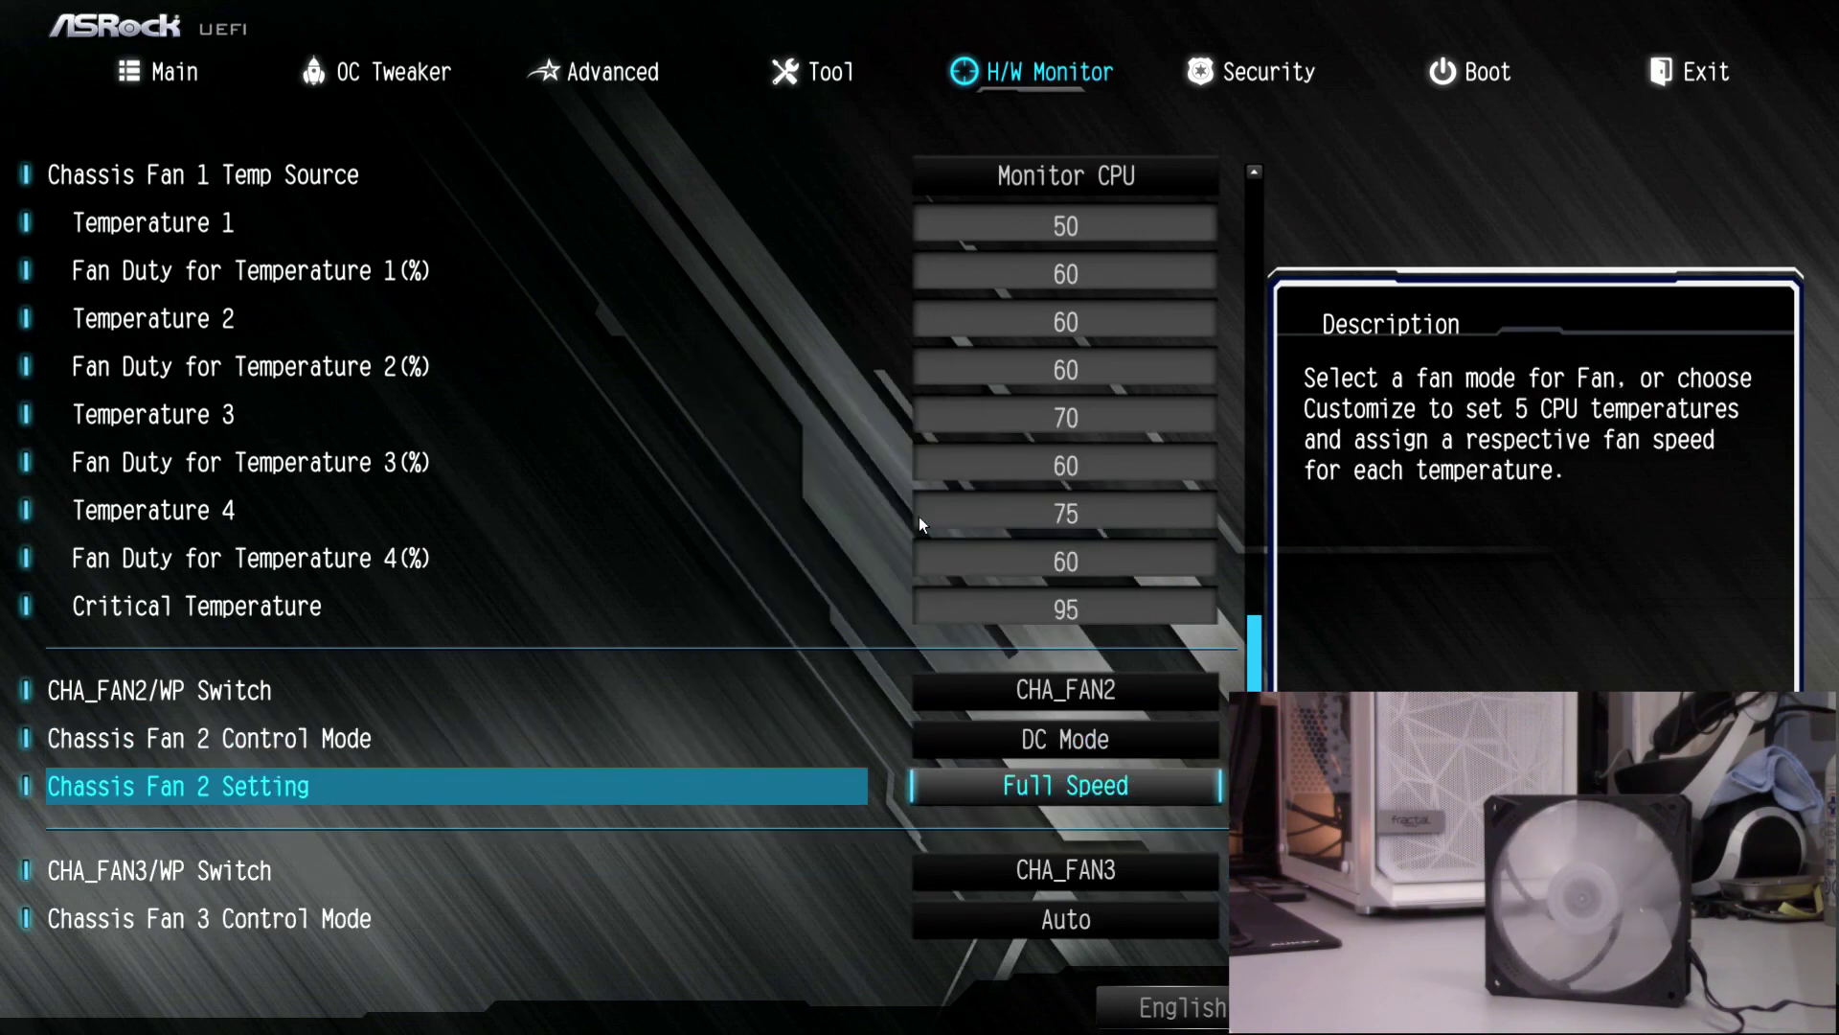
key("Up")
key("Up")
key("Up")
key("Up")
key("Up")
key("Up")
key("Up")
key("Up")
key("Up")
key("Up")
key("Up")
key("Up")
key("Up")
key("Up")
key("Up")
key("Up")
key("Up")
key("Up")
key("Up")
key("Up")
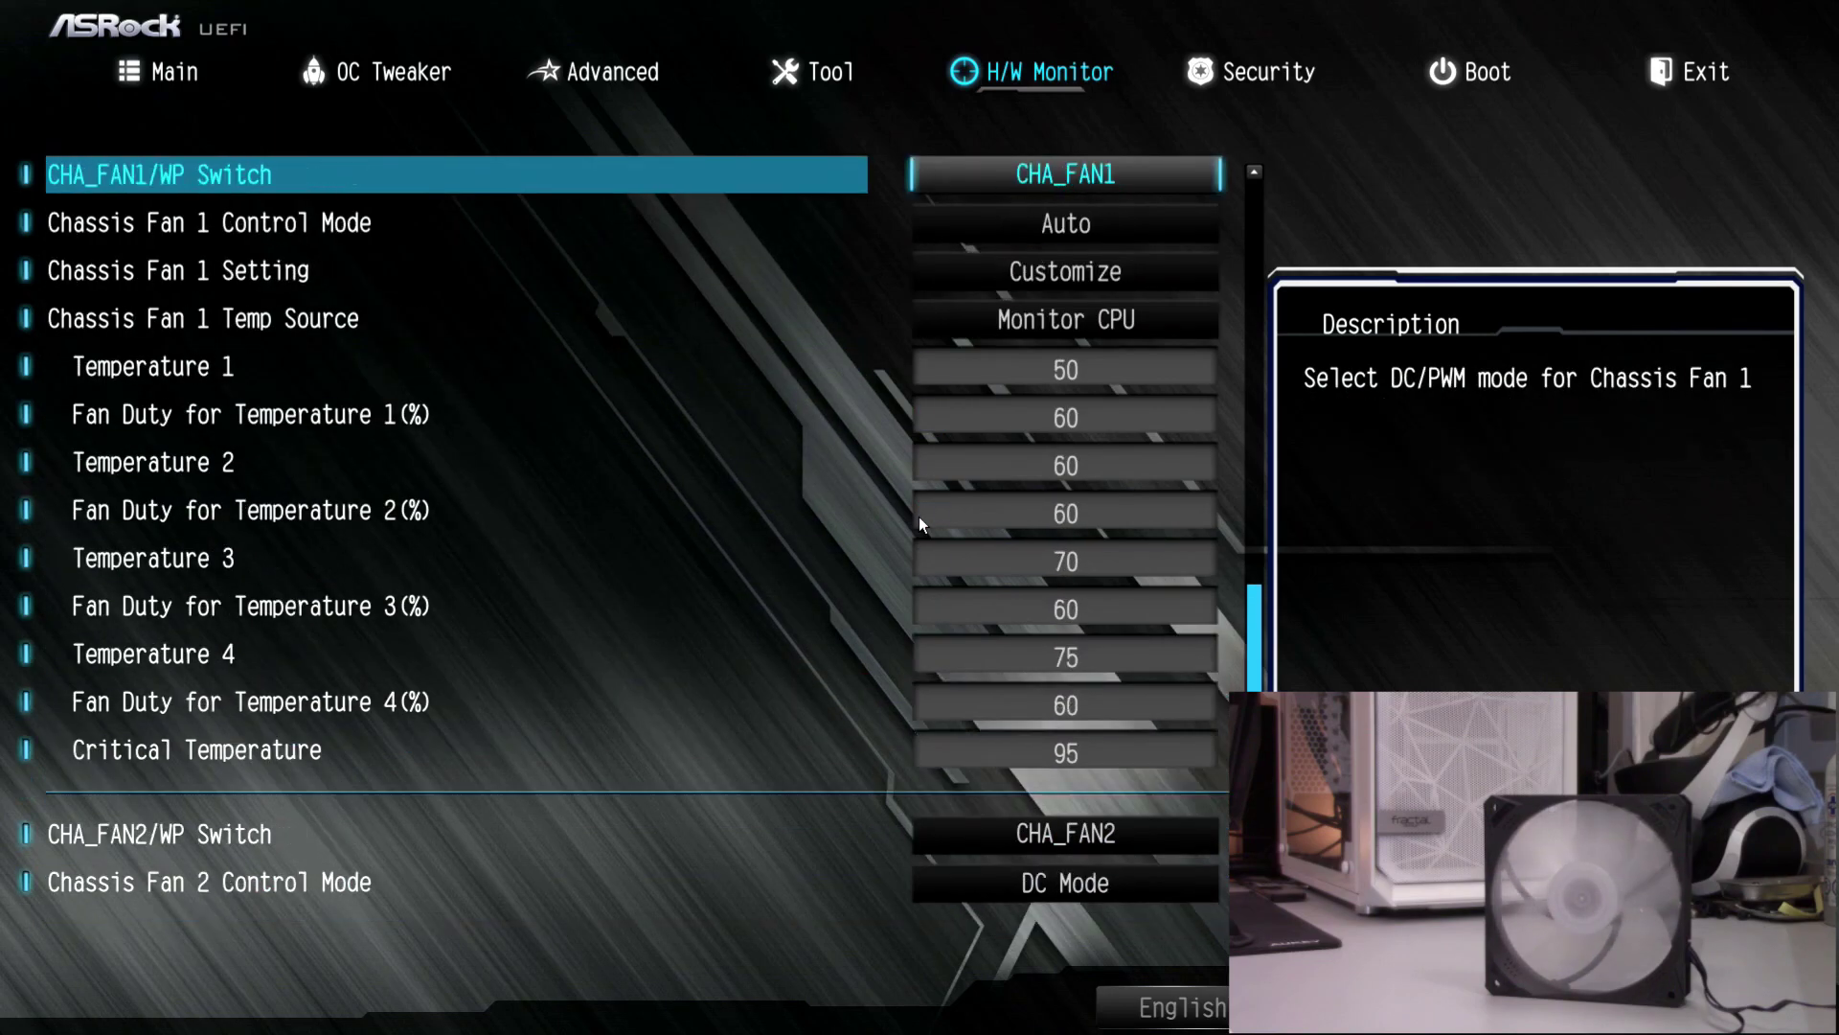
key("Up")
key("Up")
key("Up")
key("Up")
key("Up")
key("Up")
key("Up")
key("Up")
key("Up")
key("Up")
key("Up")
key("Up")
key("Up")
key("Up")
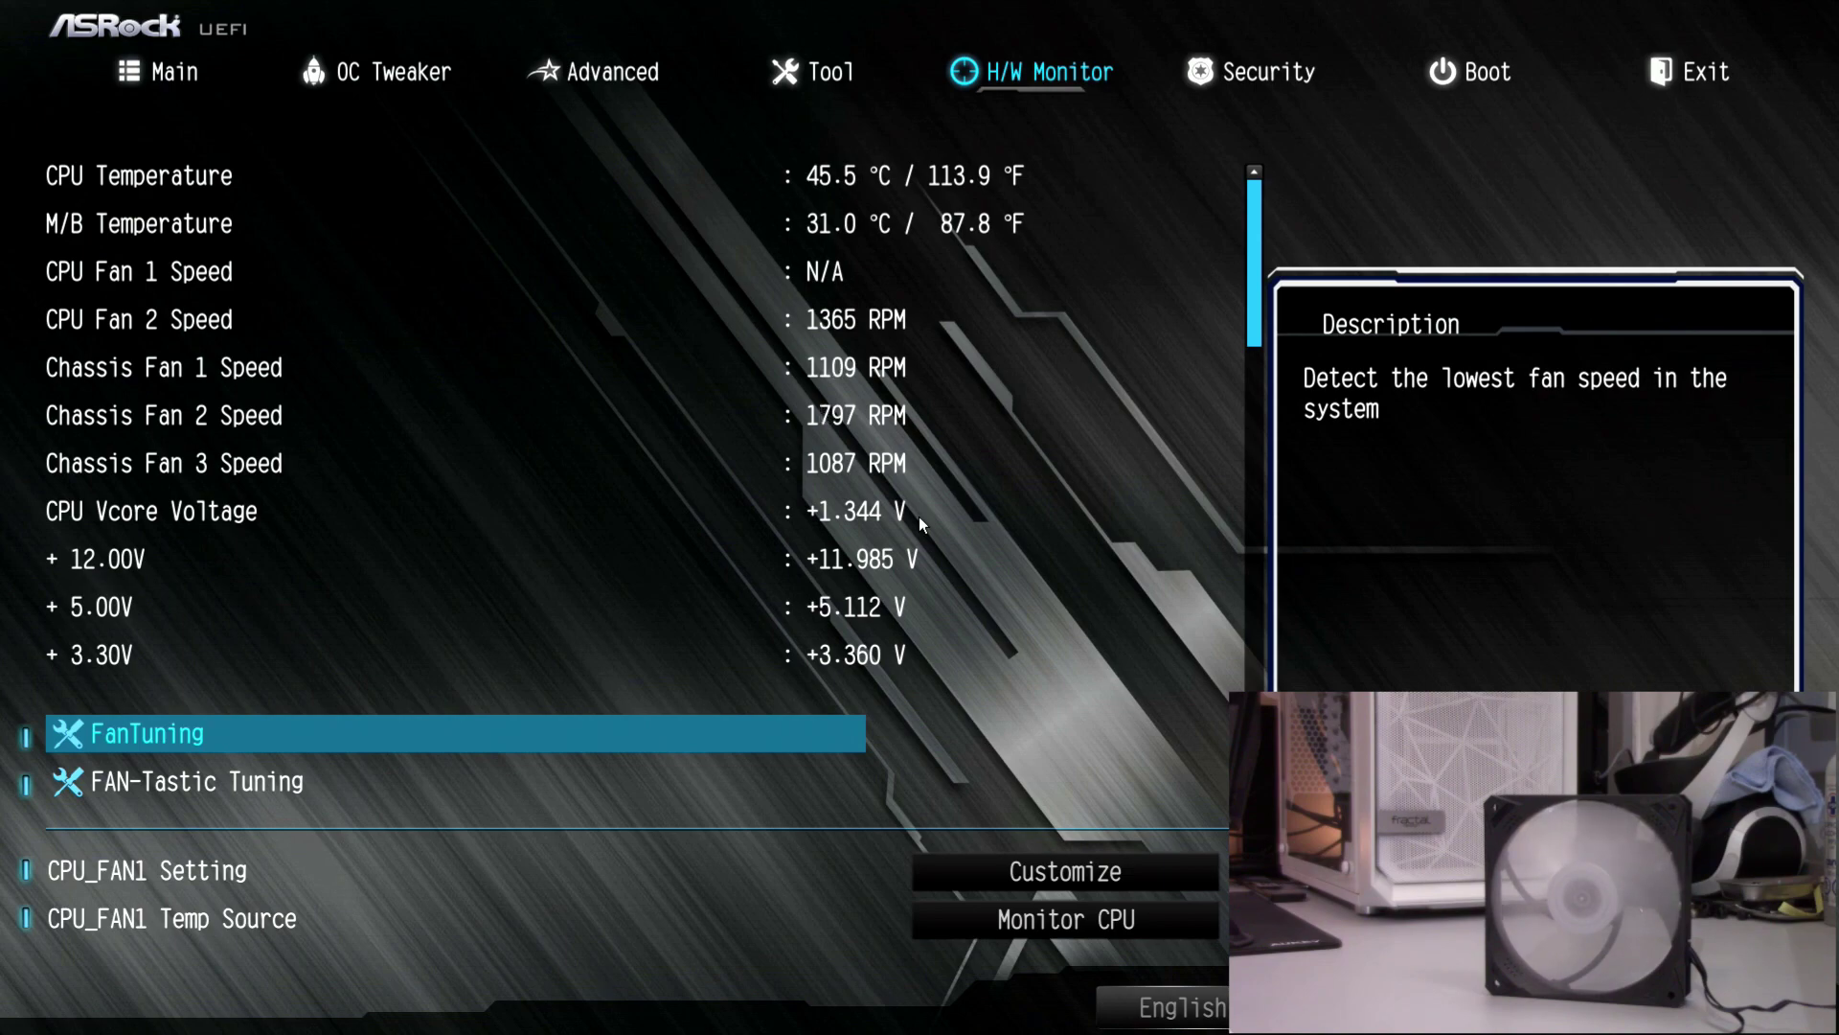
Move from FanTuning to Chassis Fan 2 Control Mode, which still shows DC Mode at Full Speed.
key("Down")
key("Down")
key("Down")
key("Down")
key("Down")
key("Down")
key("Down")
key("Down")
key("Down")
key("Down")
key("Down")
key("Down")
key("Down")
key("Down")
key("Down")
key("Down")
key("Down")
key("Down")
key("Down")
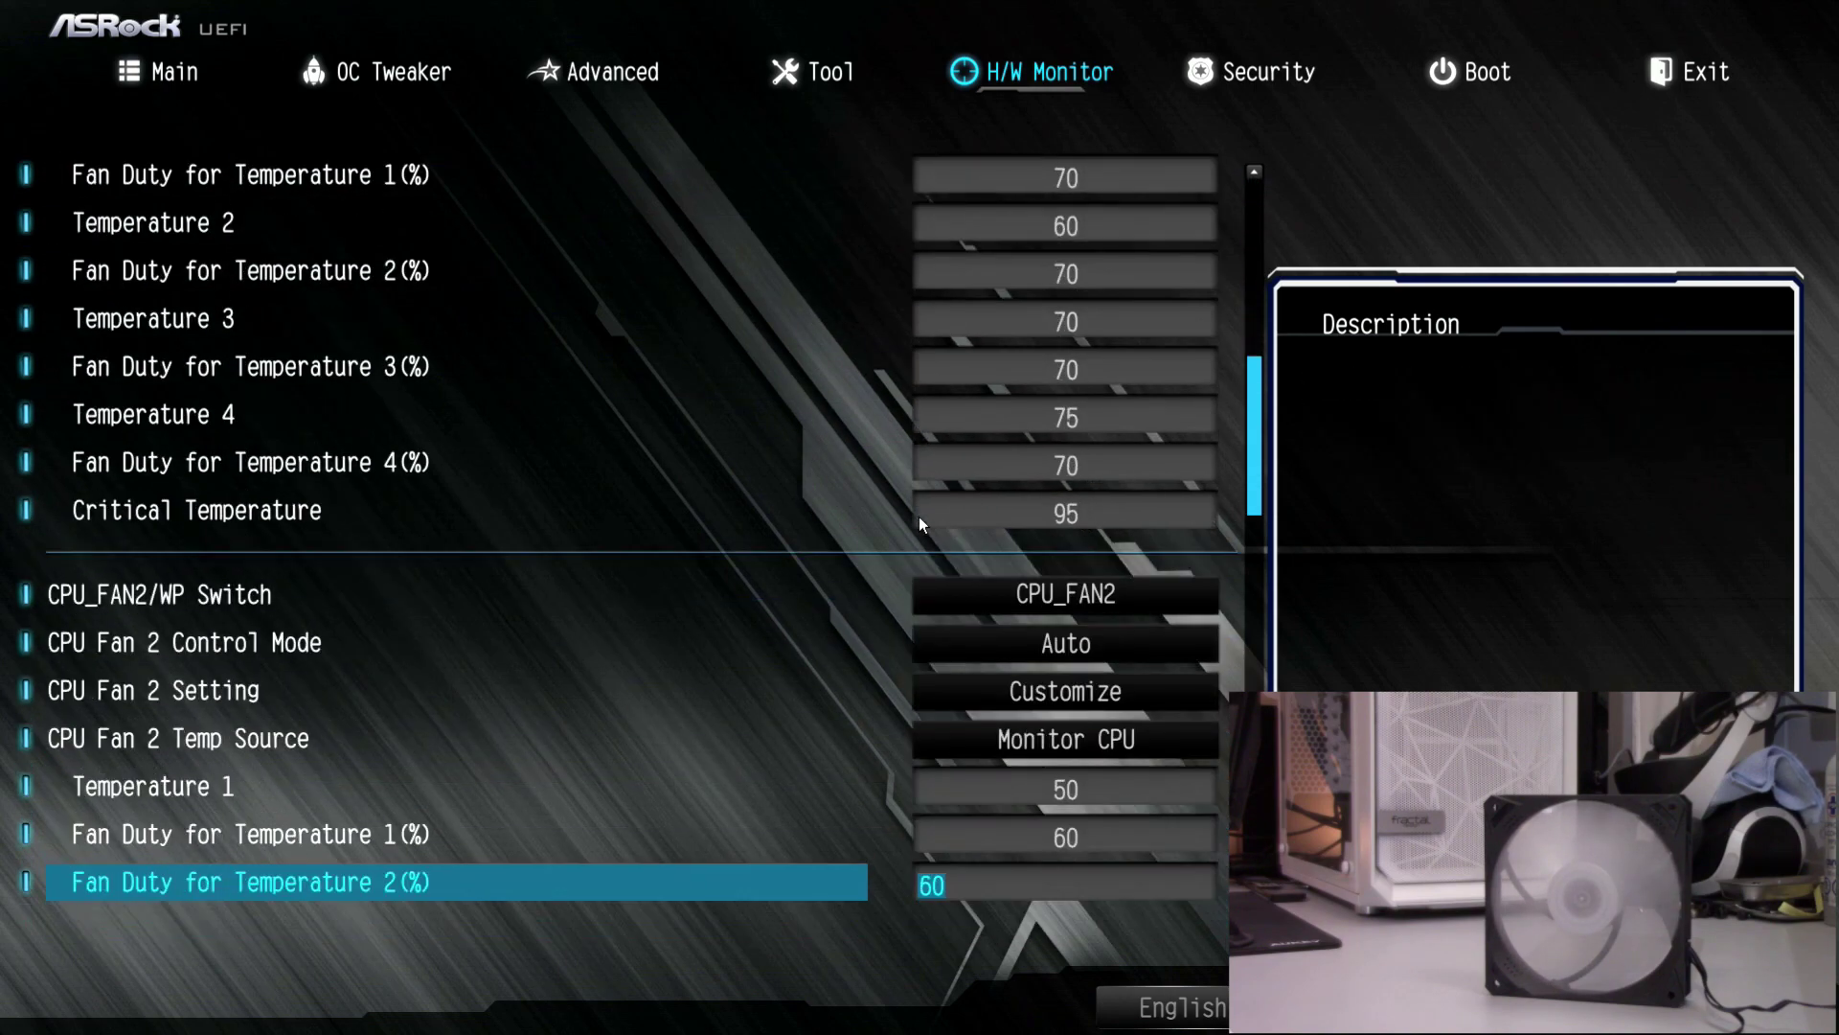
key("Down")
key("Down")
key("Down")
key("Down")
key("Down")
key("Down")
key("Down")
key("Down")
key("Down")
key("Down")
key("Down")
key("Down")
key("Down")
key("Down")
key("Down")
key("Down")
key("Down")
key("Down")
key("Down")
key("Down")
key("Up")
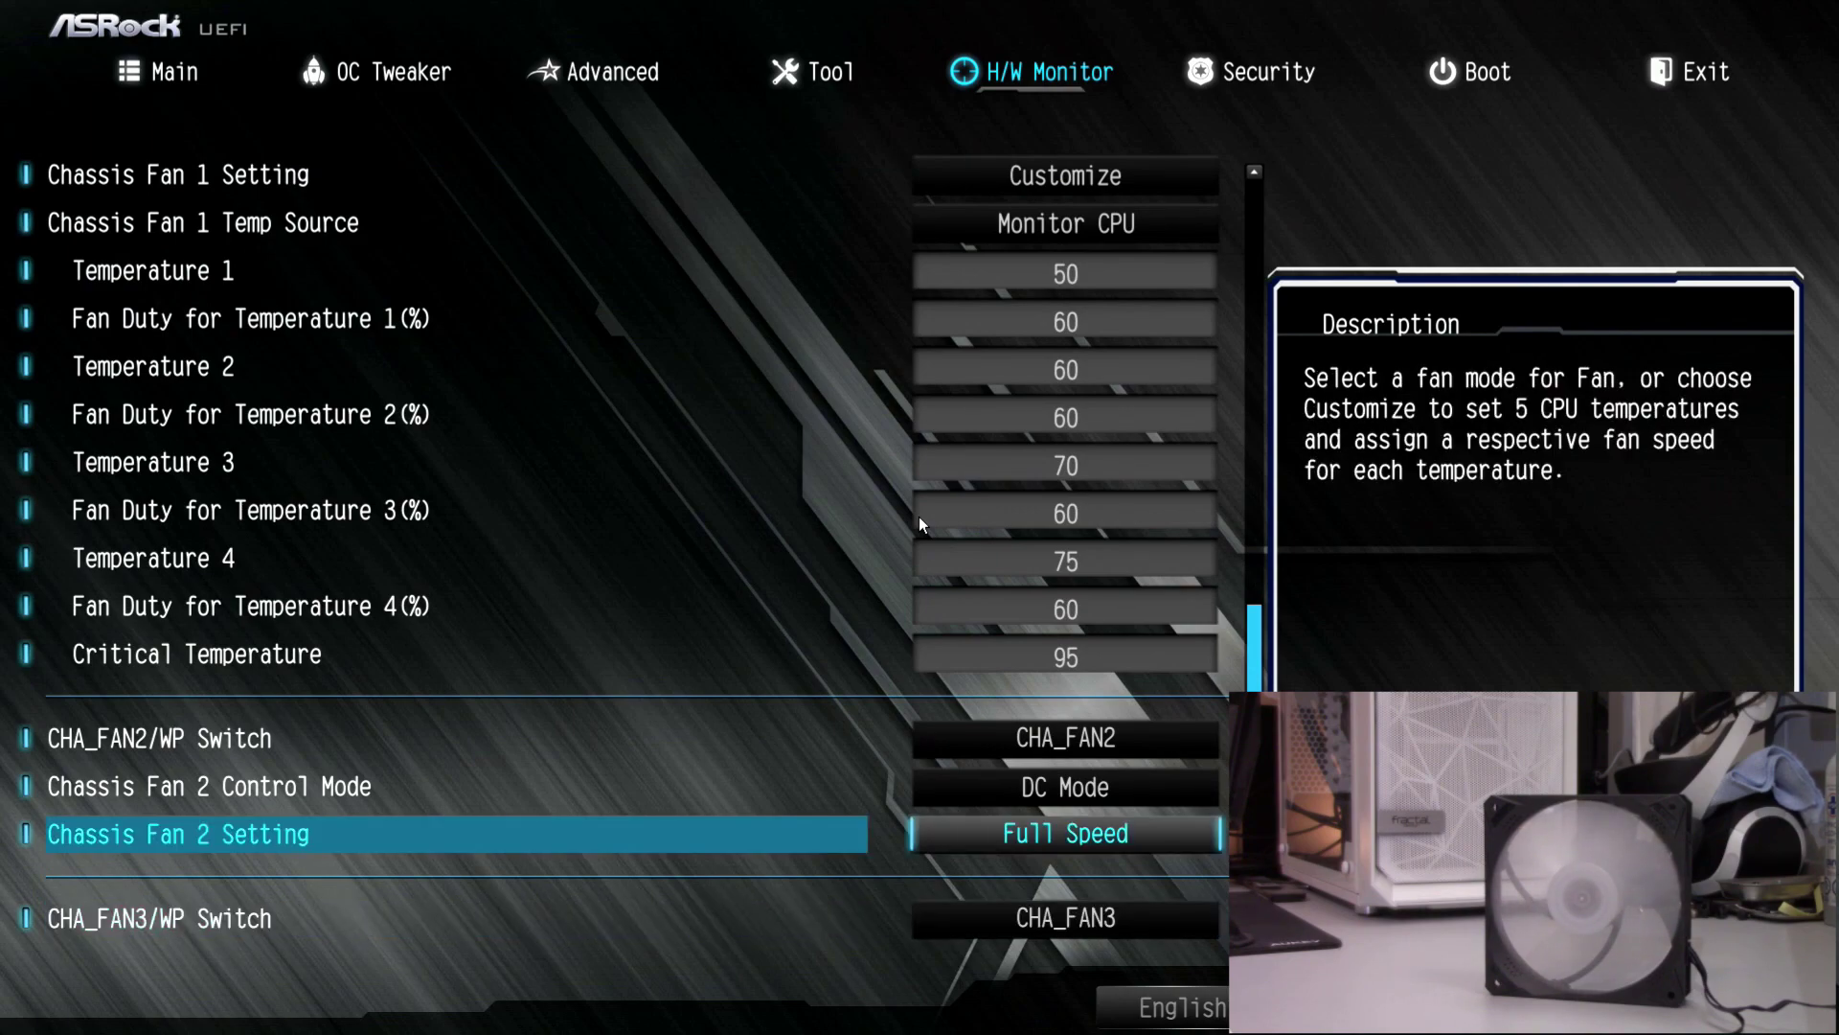
key("Up")
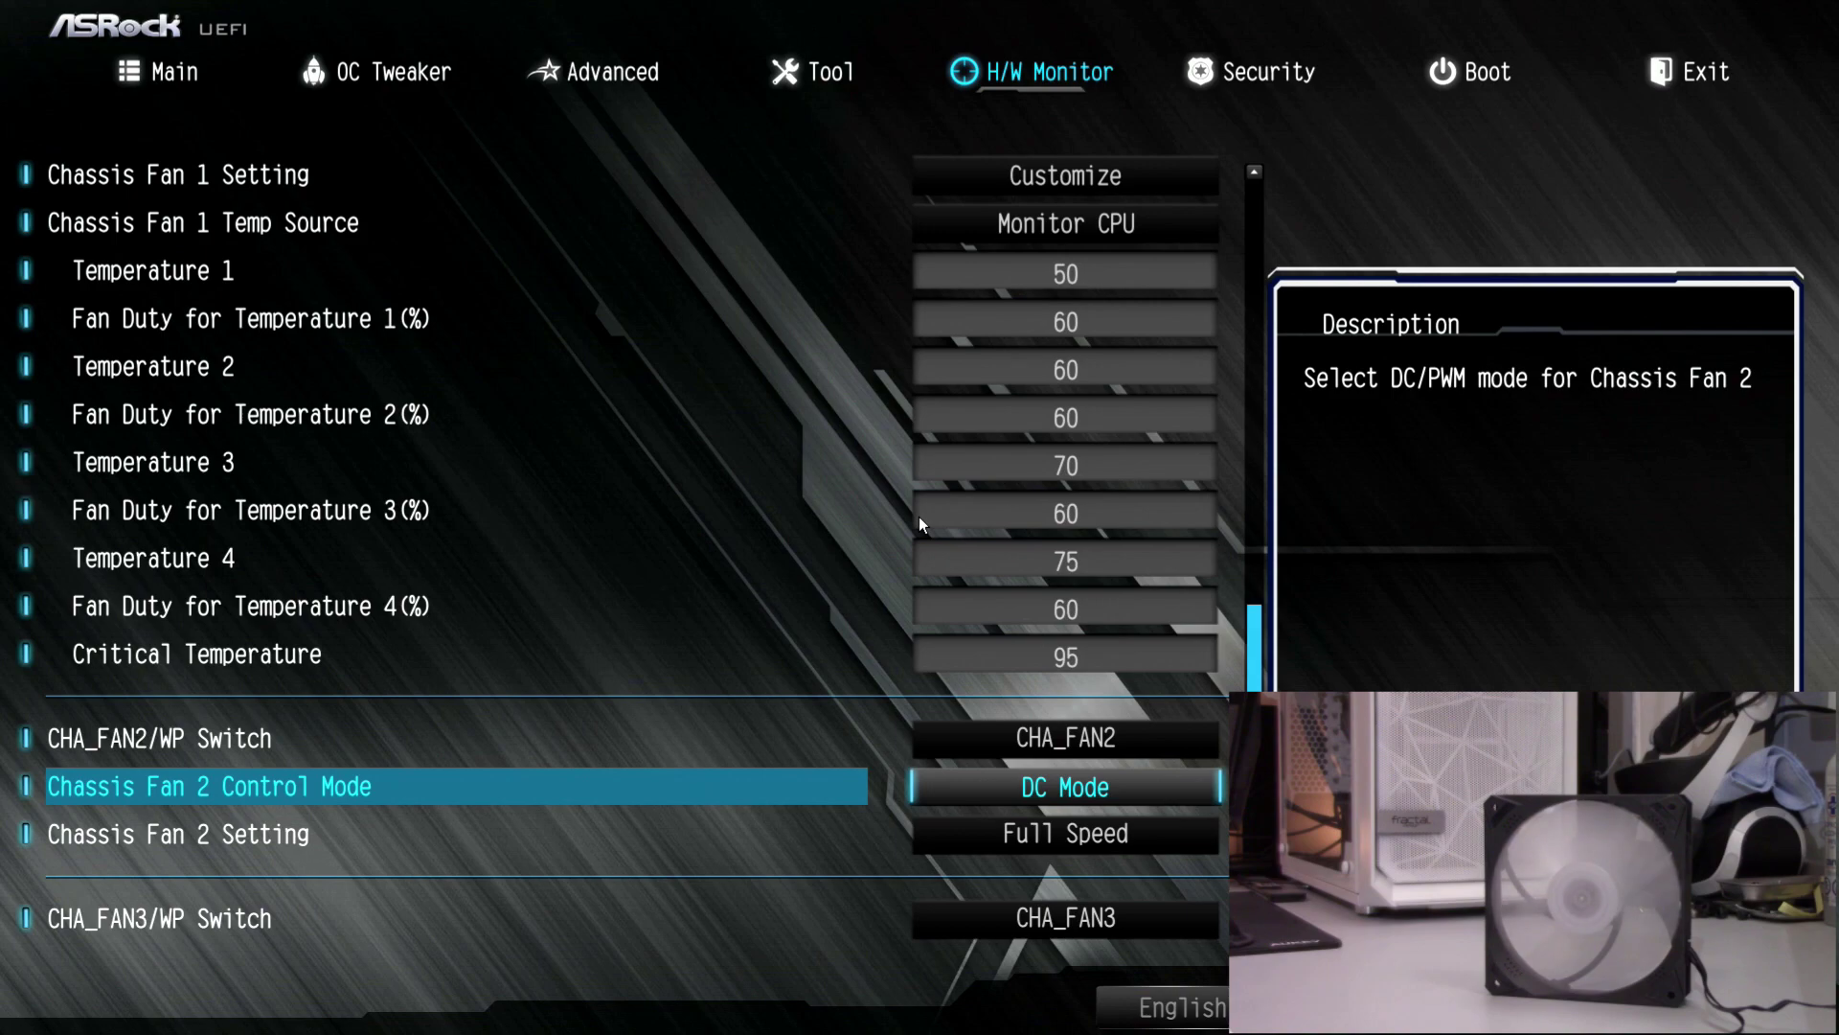
Change Chassis Fan 2 Control Mode from DC Mode to PWM Mode.
key("Return")
key("Down")
key("Return")
key("Down")
key("Up")
key("Up")
key("Up")
key("Up")
key("Up")
key("Up")
key("Up")
key("Up")
key("Up")
key("Up")
key("Up")
key("Up")
key("Up")
key("Up")
key("Up")
key("Up")
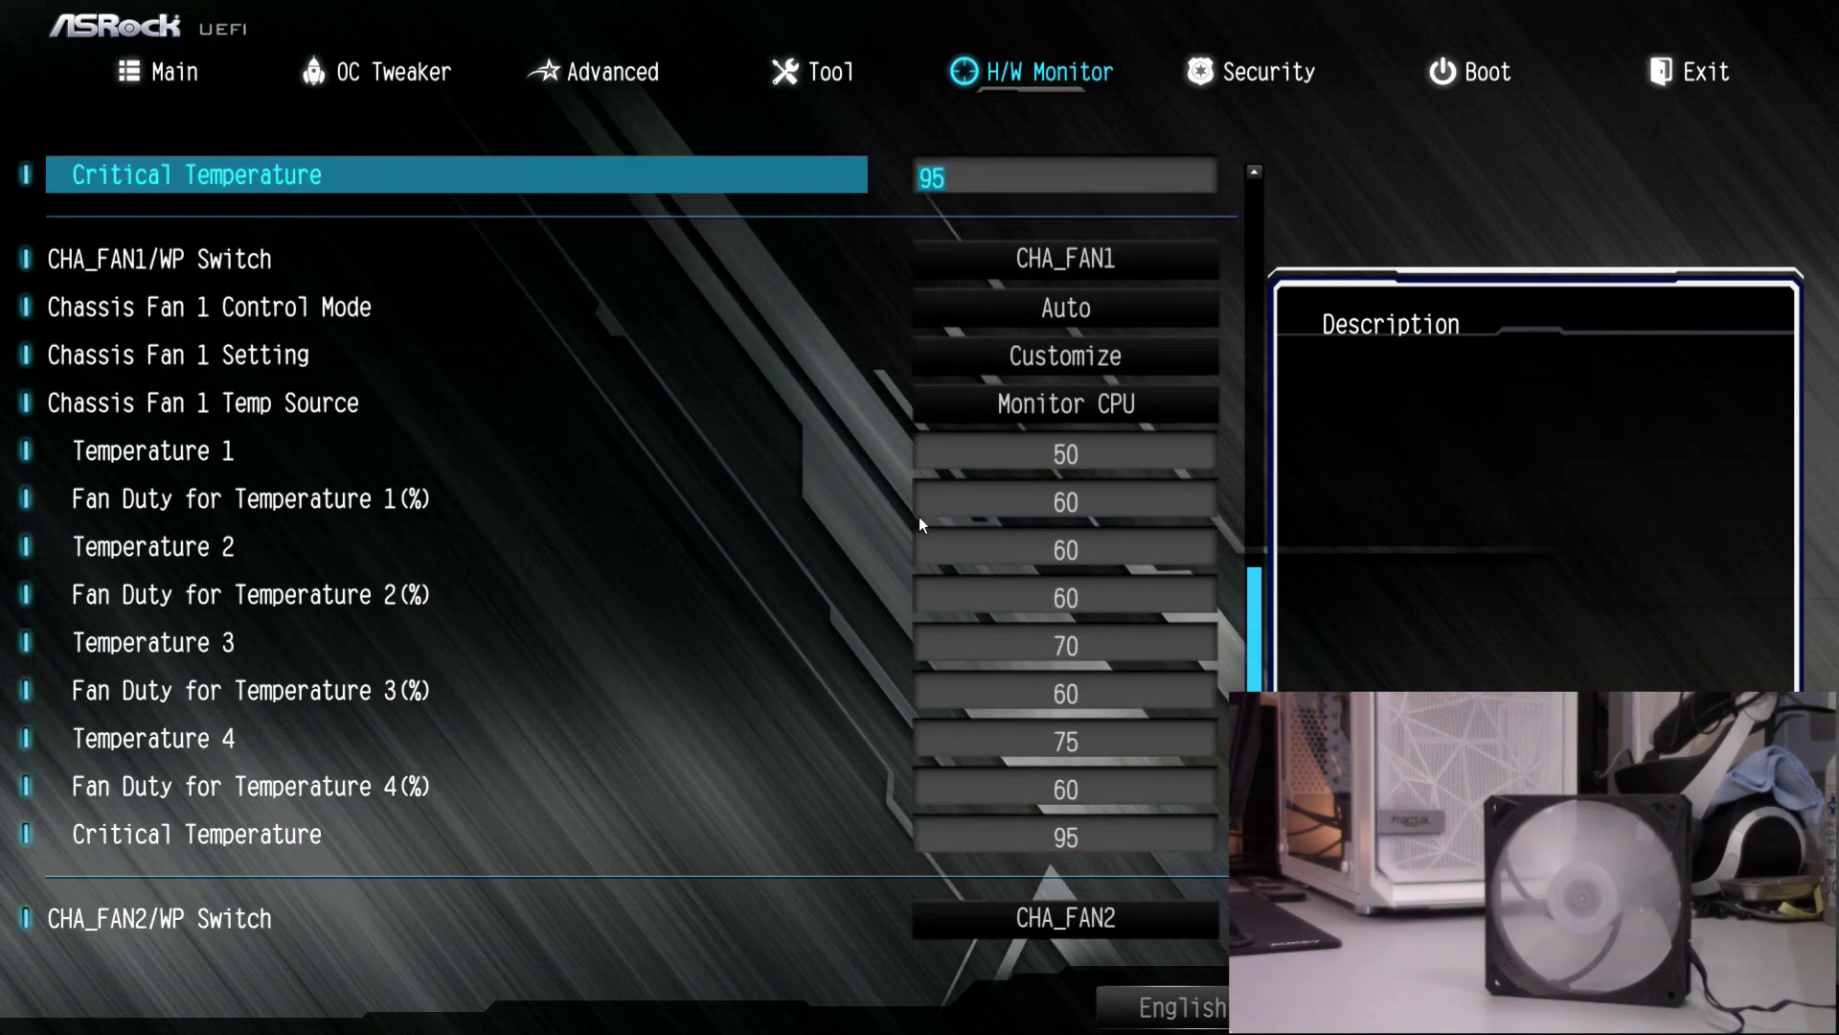
key("Up")
key("Up")
key("Up")
key("Up")
key("Up")
key("Up")
key("Up")
key("Up")
key("Up")
key("Up")
key("Up")
key("Up")
key("Up")
key("Up")
key("Up")
key("Up")
key("Up")
key("Up")
key("Up")
key("Up")
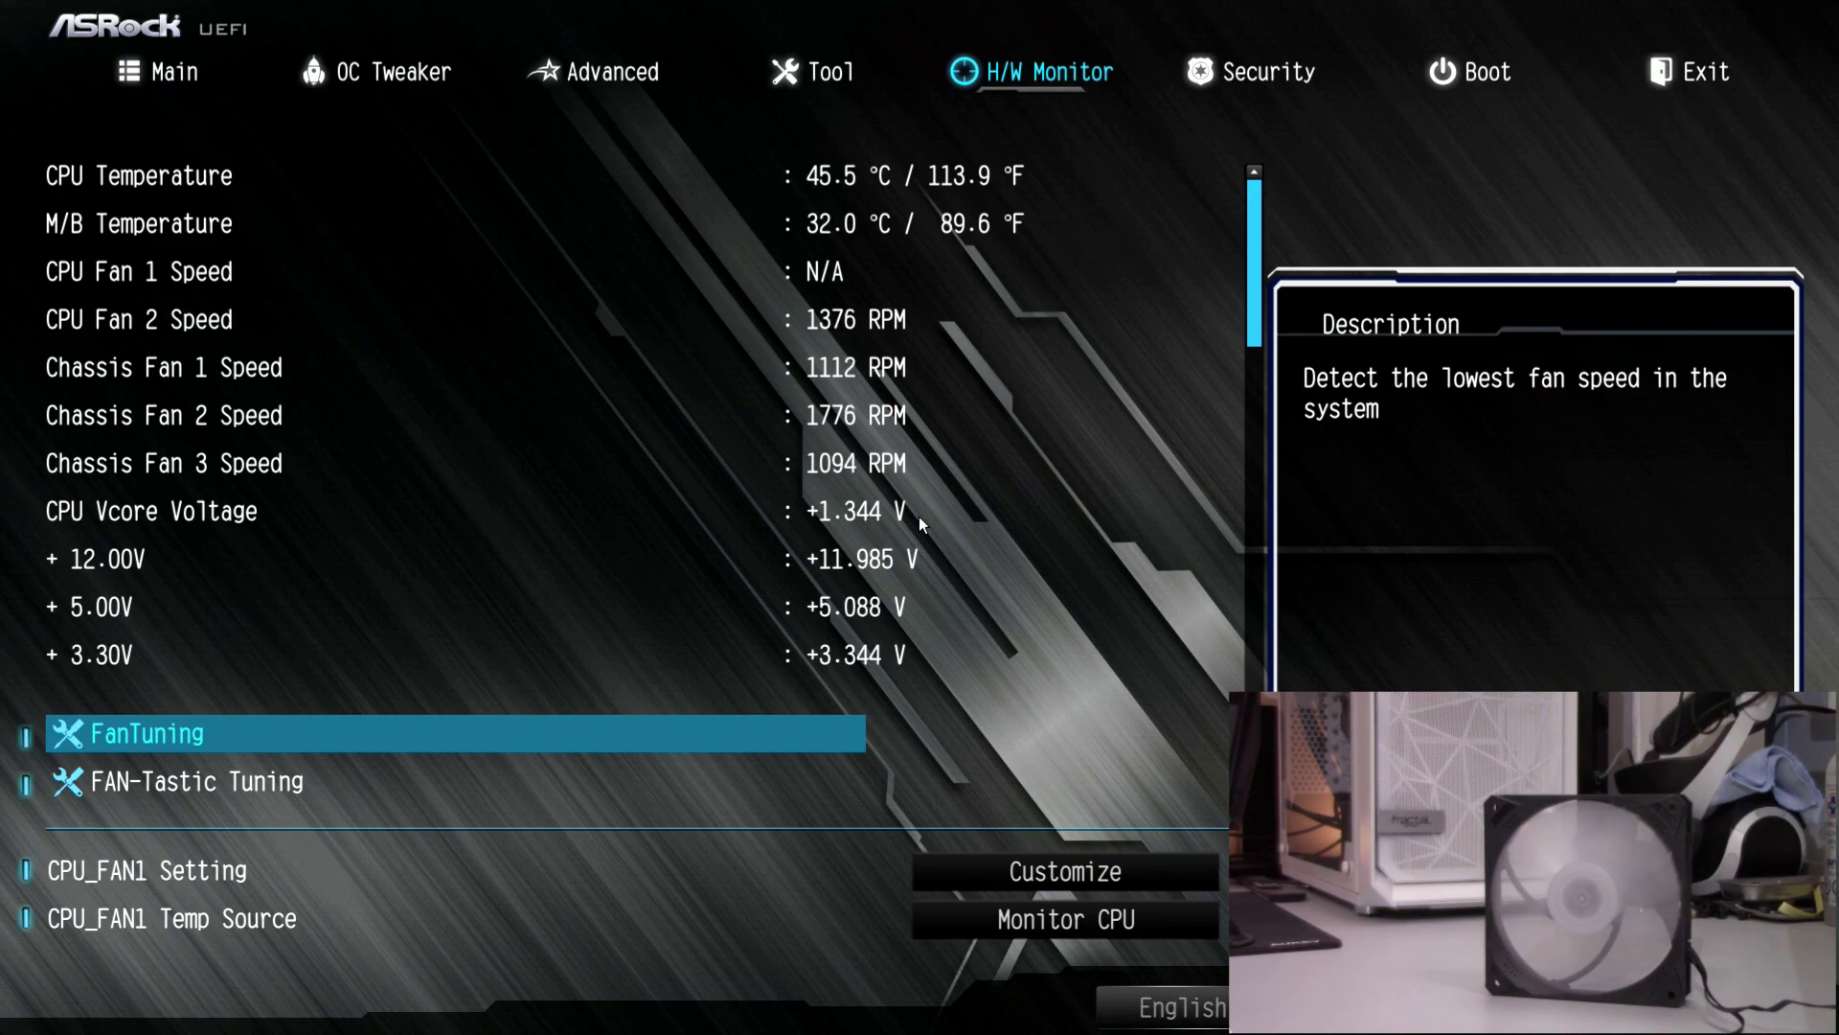
Scroll past the Chassis Fan 1 and Fan 3 curve rows back to the Chassis Fan 2 settings.
key("Down")
key("Down")
key("Down")
key("Down")
key("Down")
key("Down")
key("Down")
key("Down")
key("Down")
key("Down")
key("Down")
key("Down")
key("Down")
key("Down")
key("Down")
key("Down")
key("Down")
key("Down")
key("Down")
key("Down")
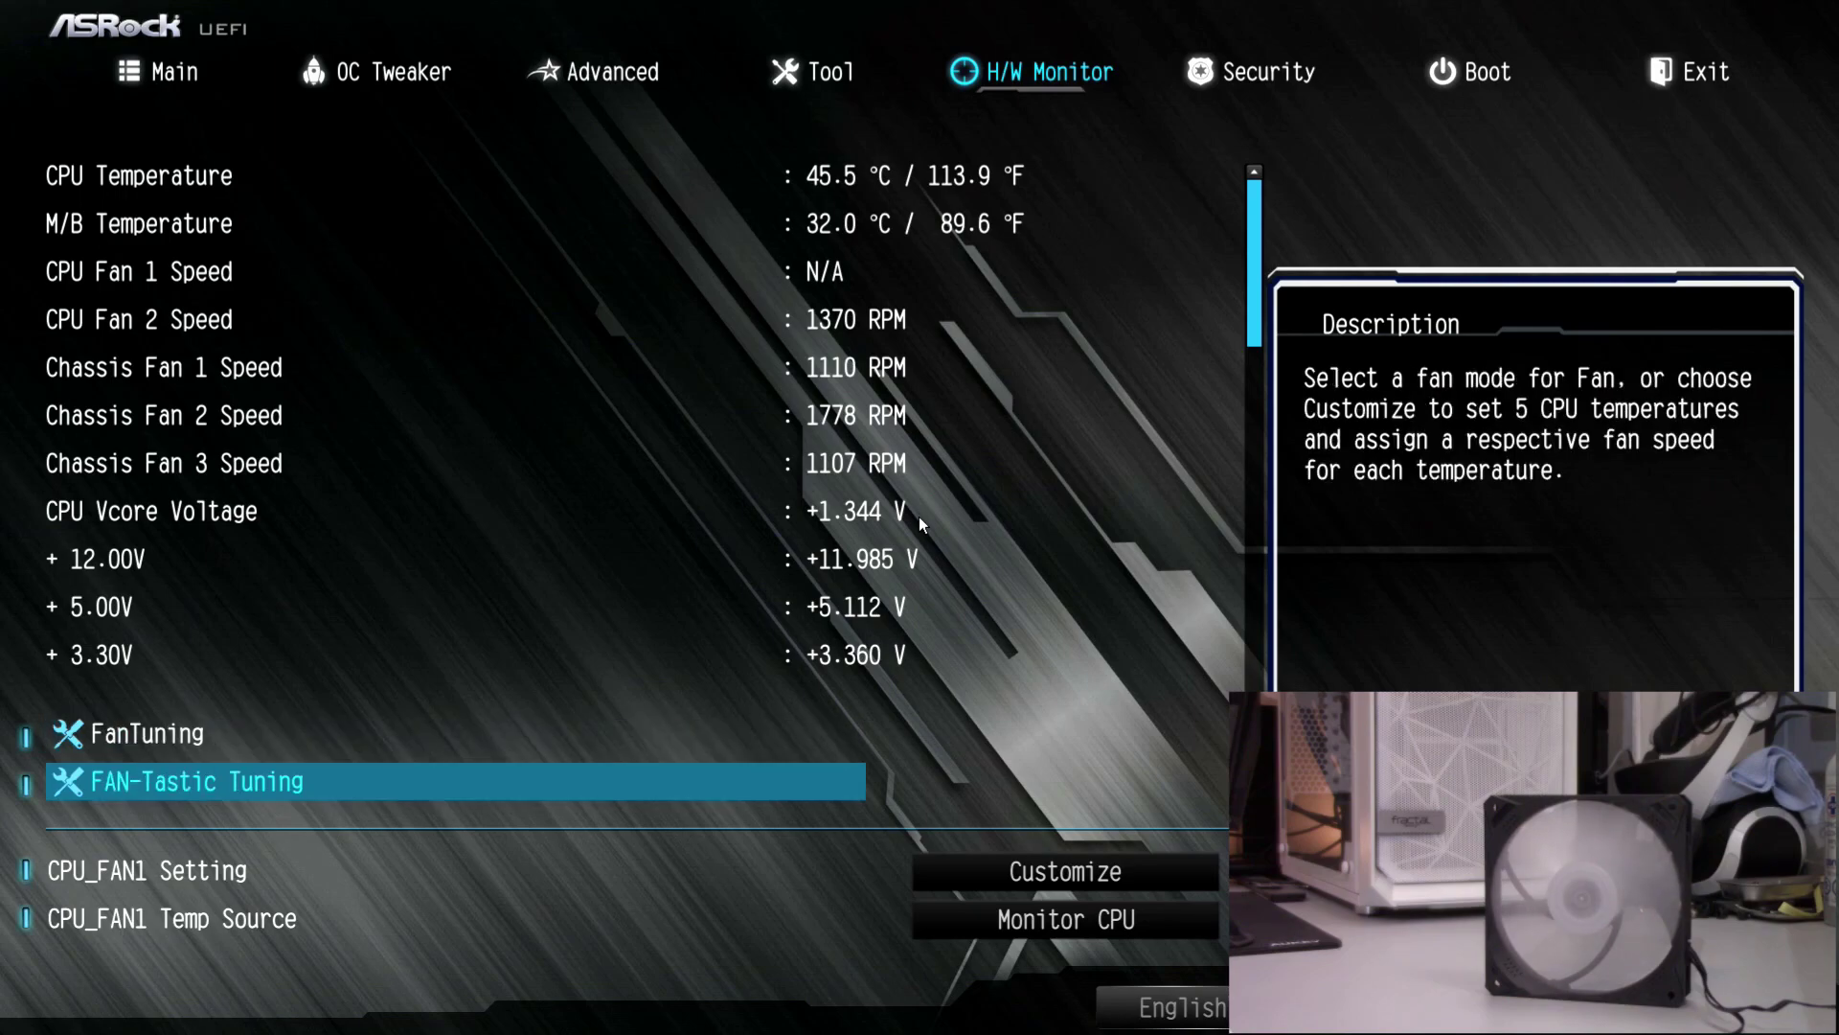
key("Down")
key("Down")
key("Down")
key("Down")
key("Down")
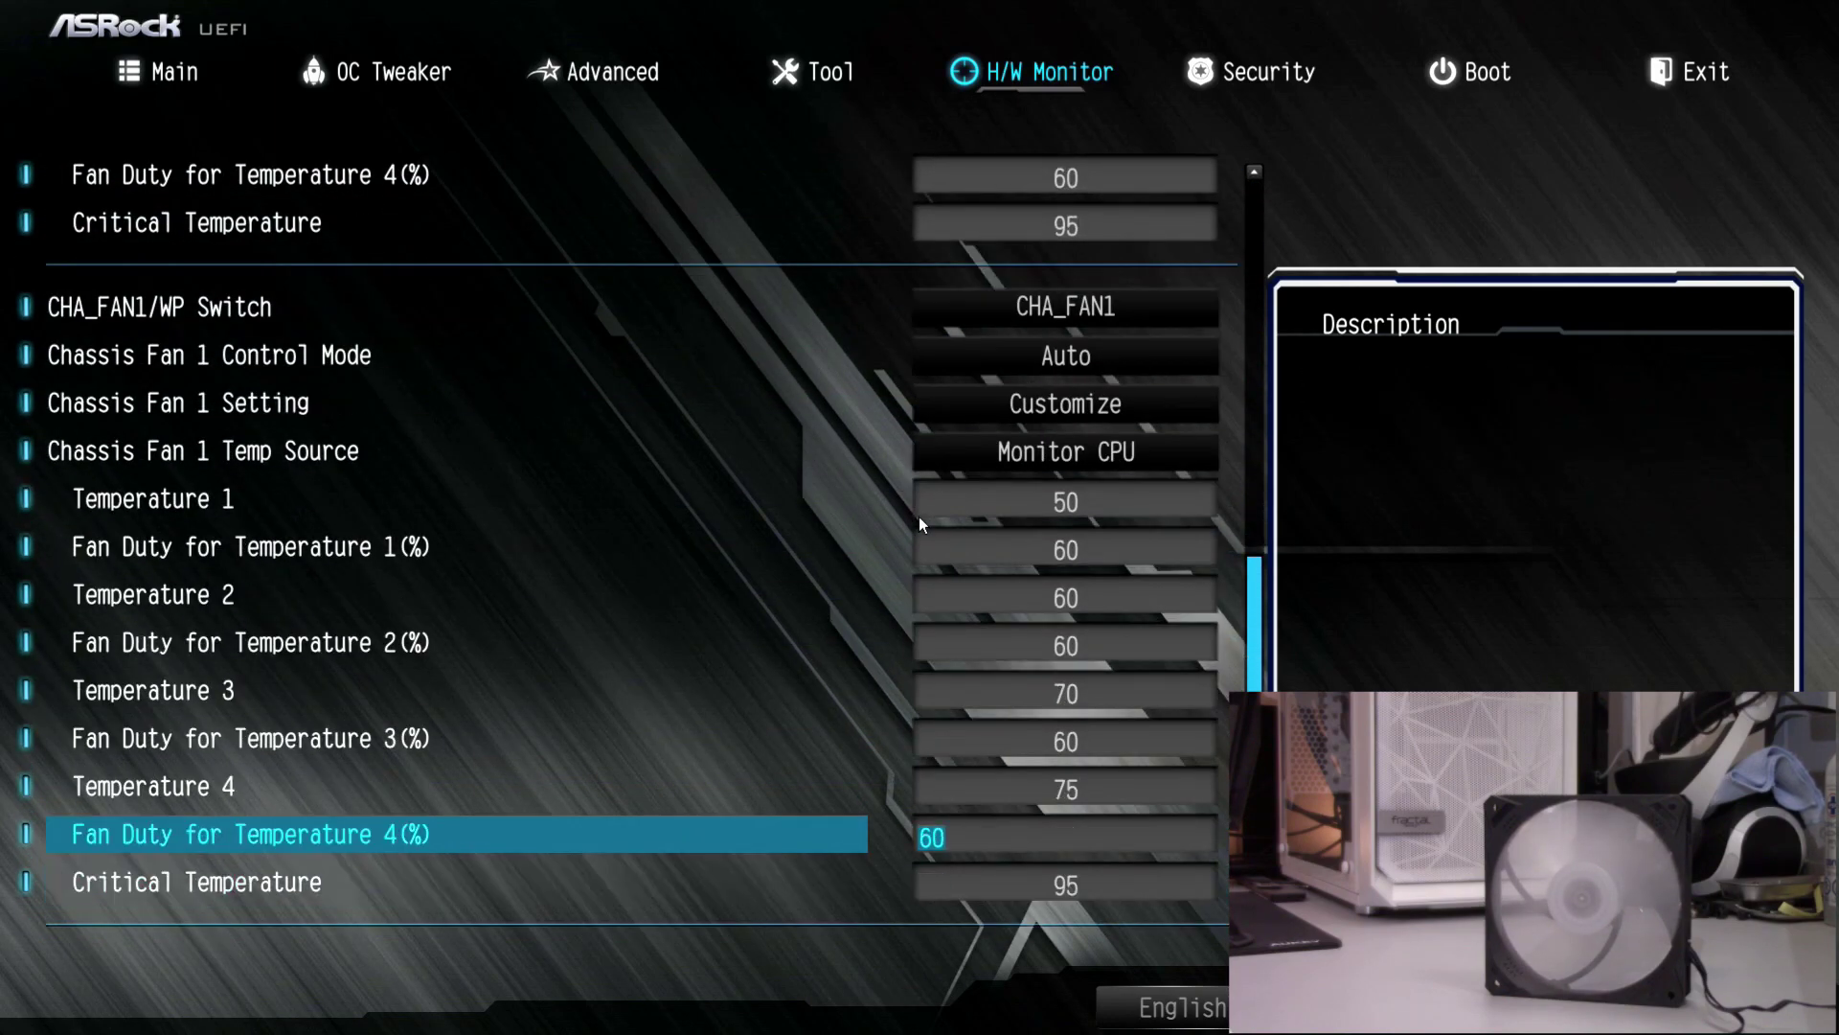
key("Up")
key("Up")
key("Up")
key("Up")
key("Up")
key("Down")
key("Down")
key("Down")
key("Down")
key("Down")
key("Down")
key("Down")
key("Down")
key("Down")
key("Down")
key("Down")
key("Down")
key("Down")
key("Down")
key("Down")
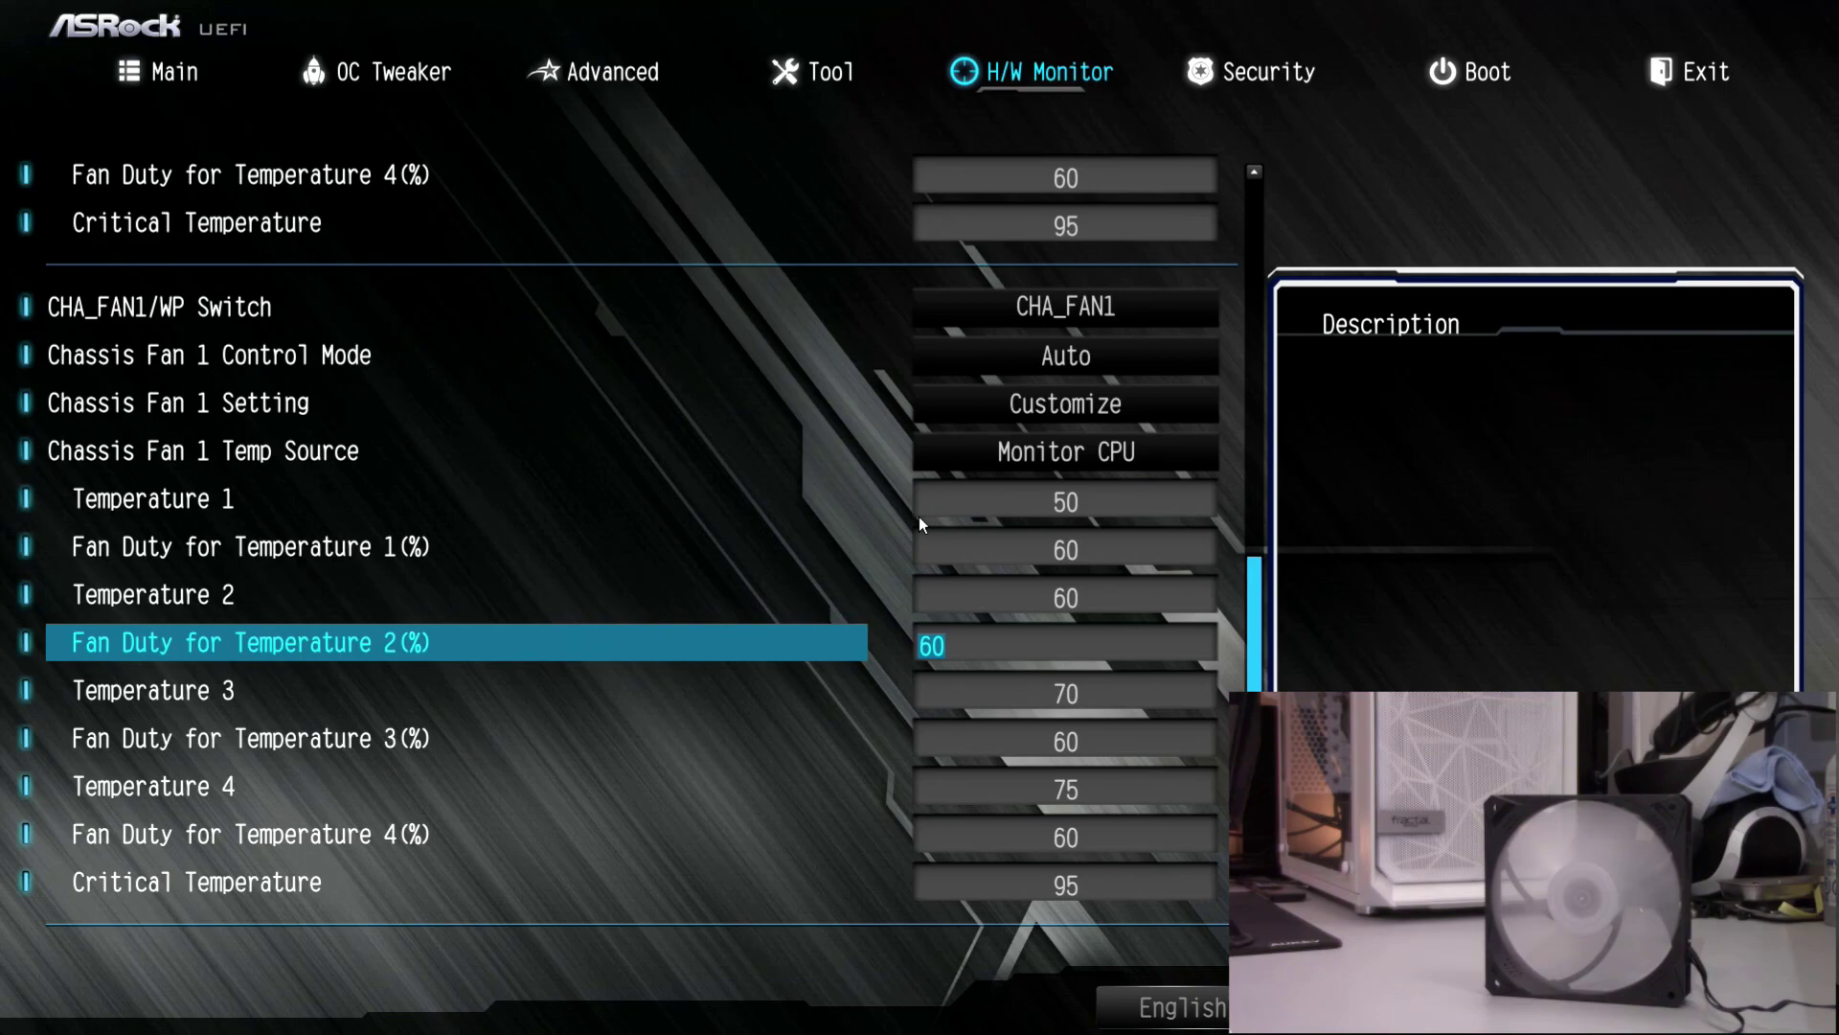
key("Down")
key("Down")
key("Down")
key("Down")
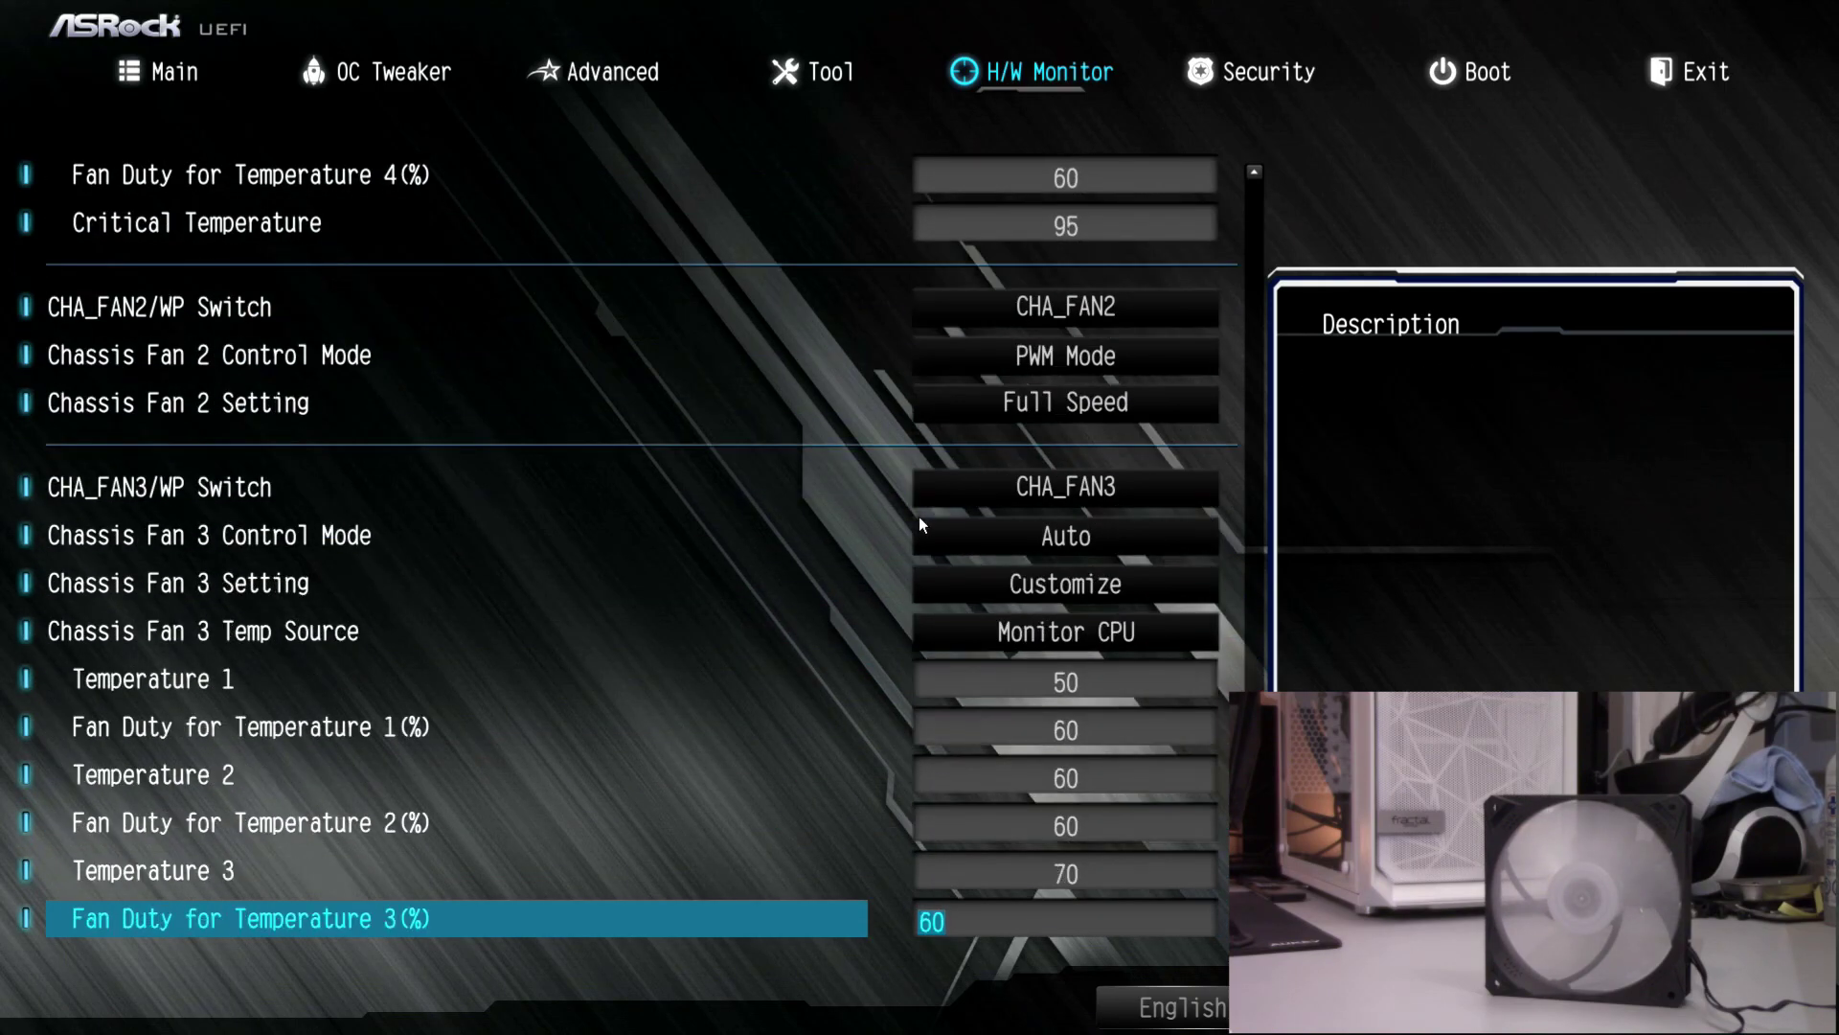
key("Up")
key("Up")
key("Up")
key("Up")
key("Up")
key("Up")
key("Up")
key("Up")
key("Up")
key("Up")
key("Up")
key("Up")
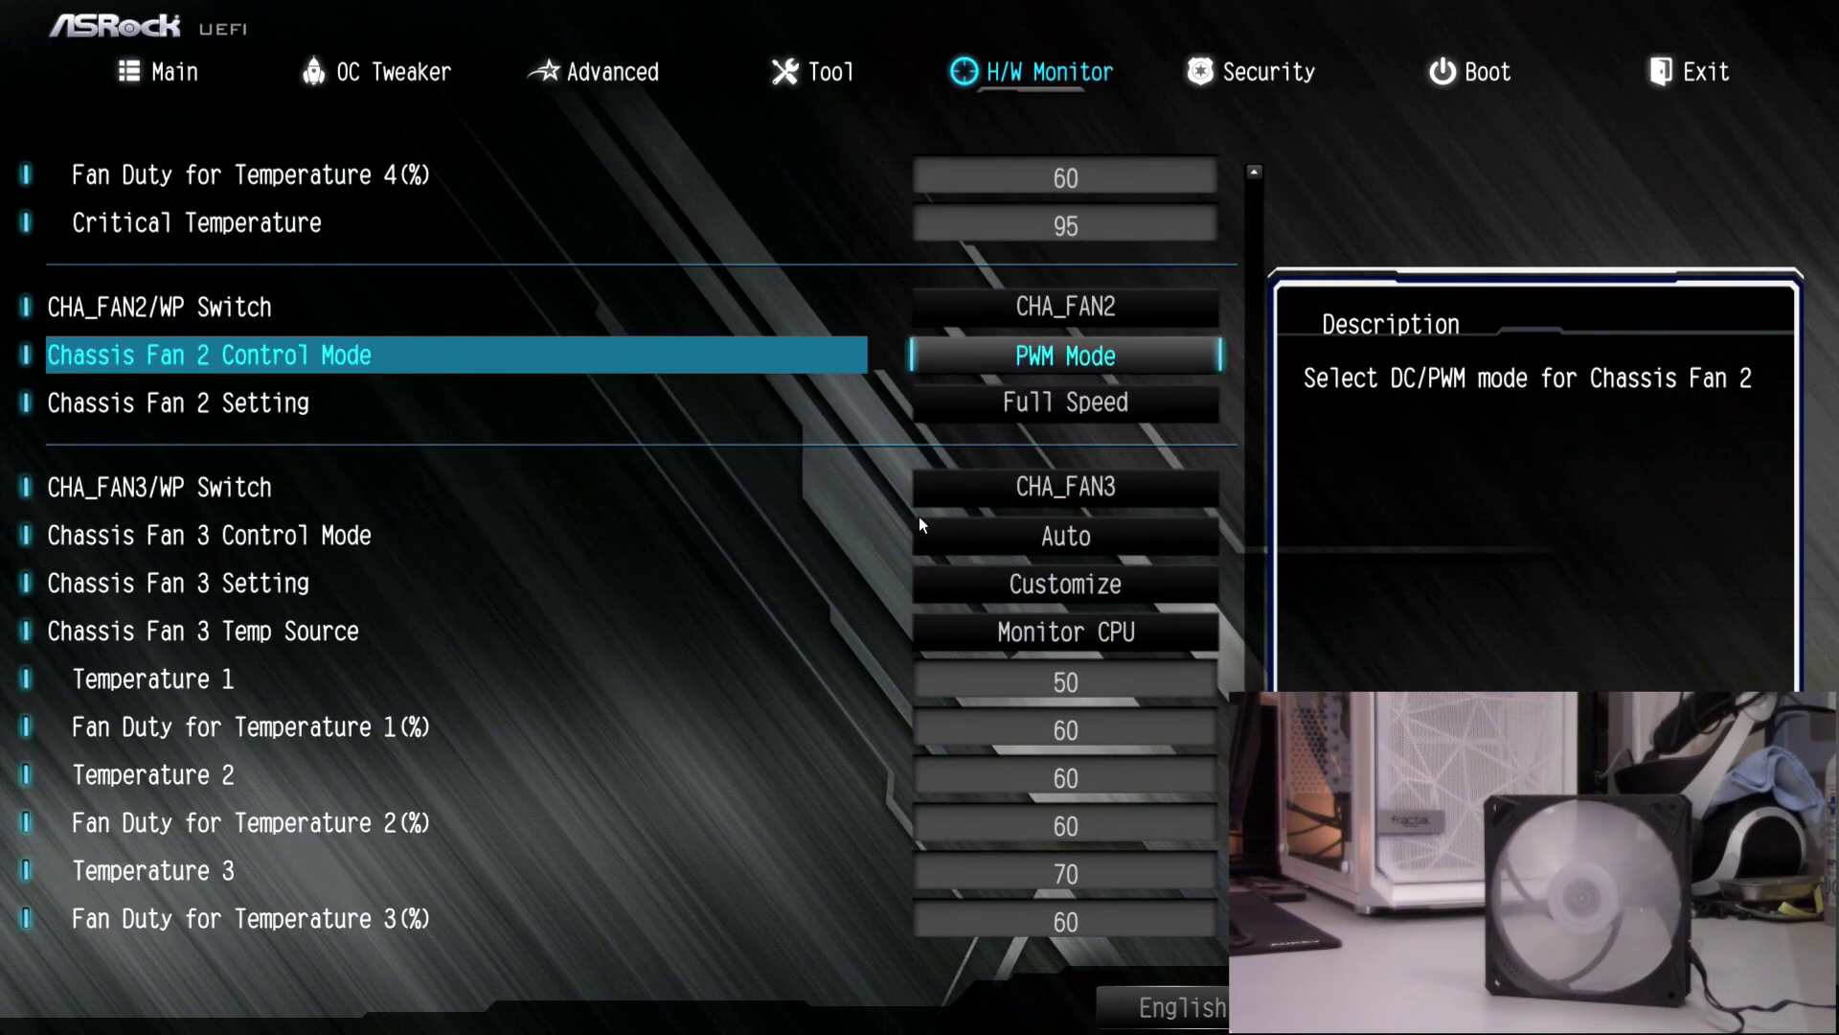
Switch the Chassis Fan 2 preset from Full Speed to Customize.
key("Down")
key("Down")
key("Return")
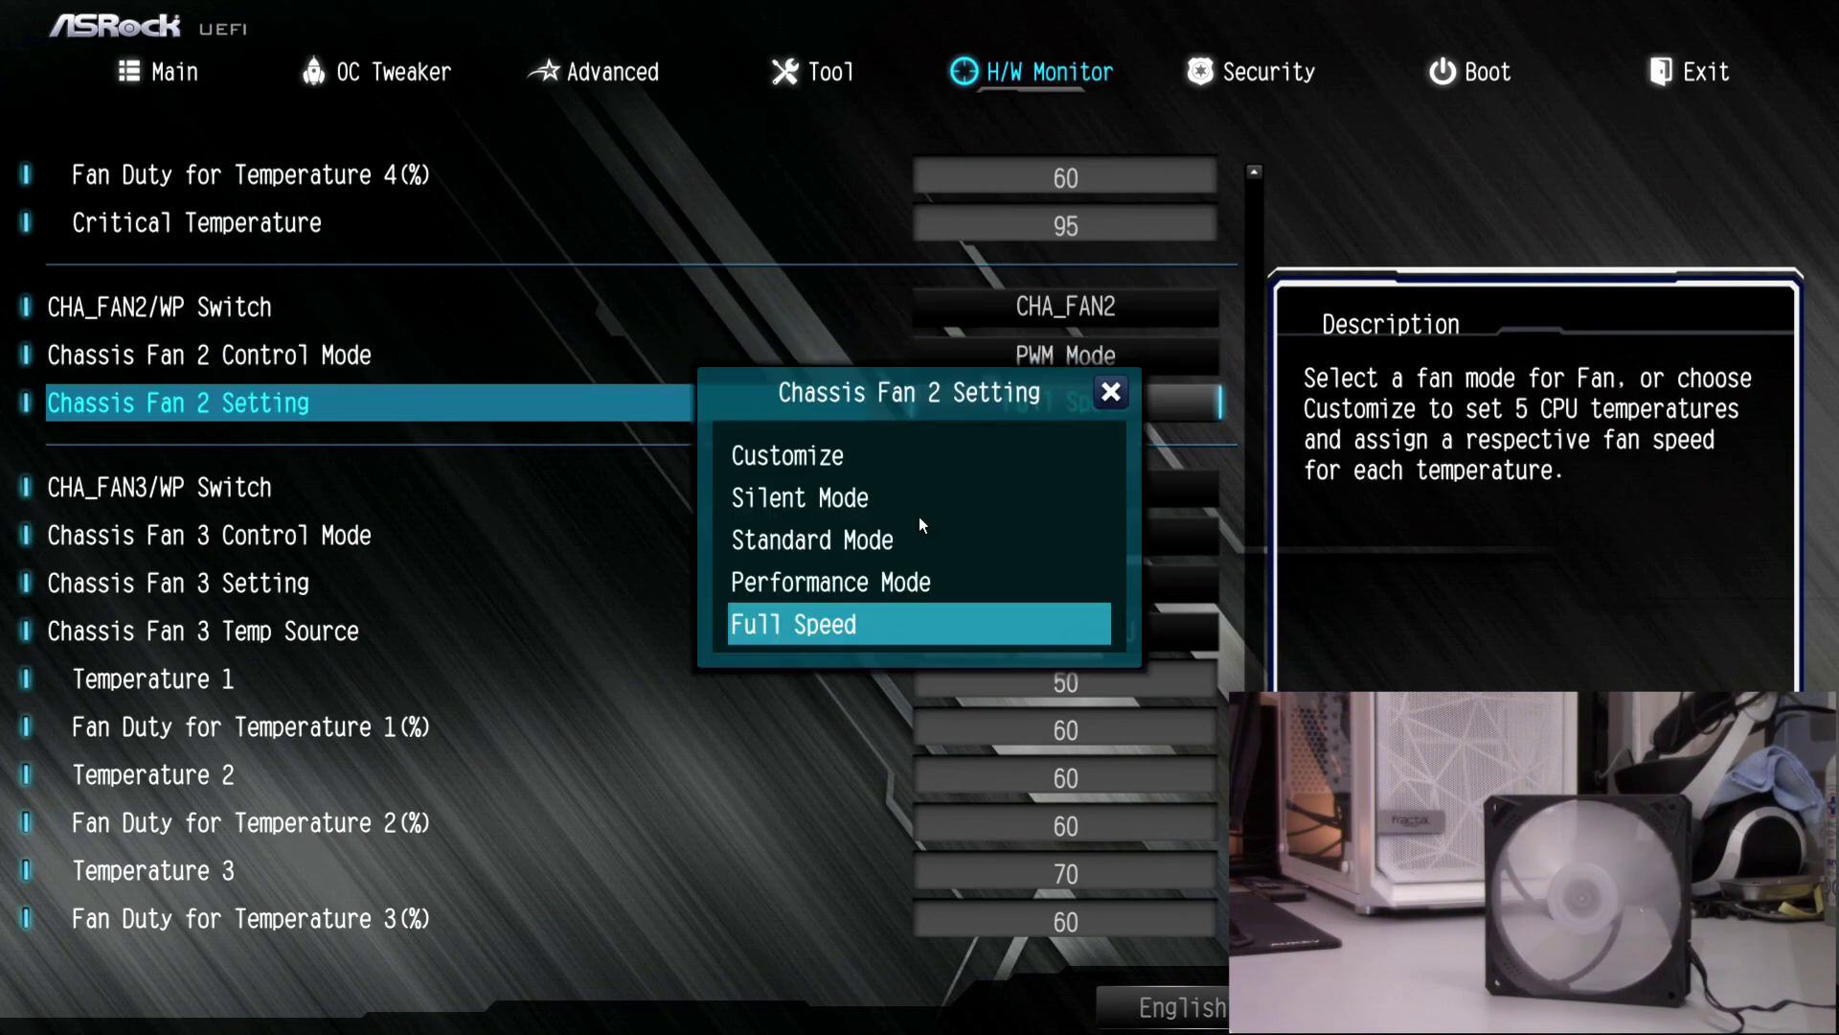
key("Up")
key("Up")
key("Up")
key("Up")
key("Return")
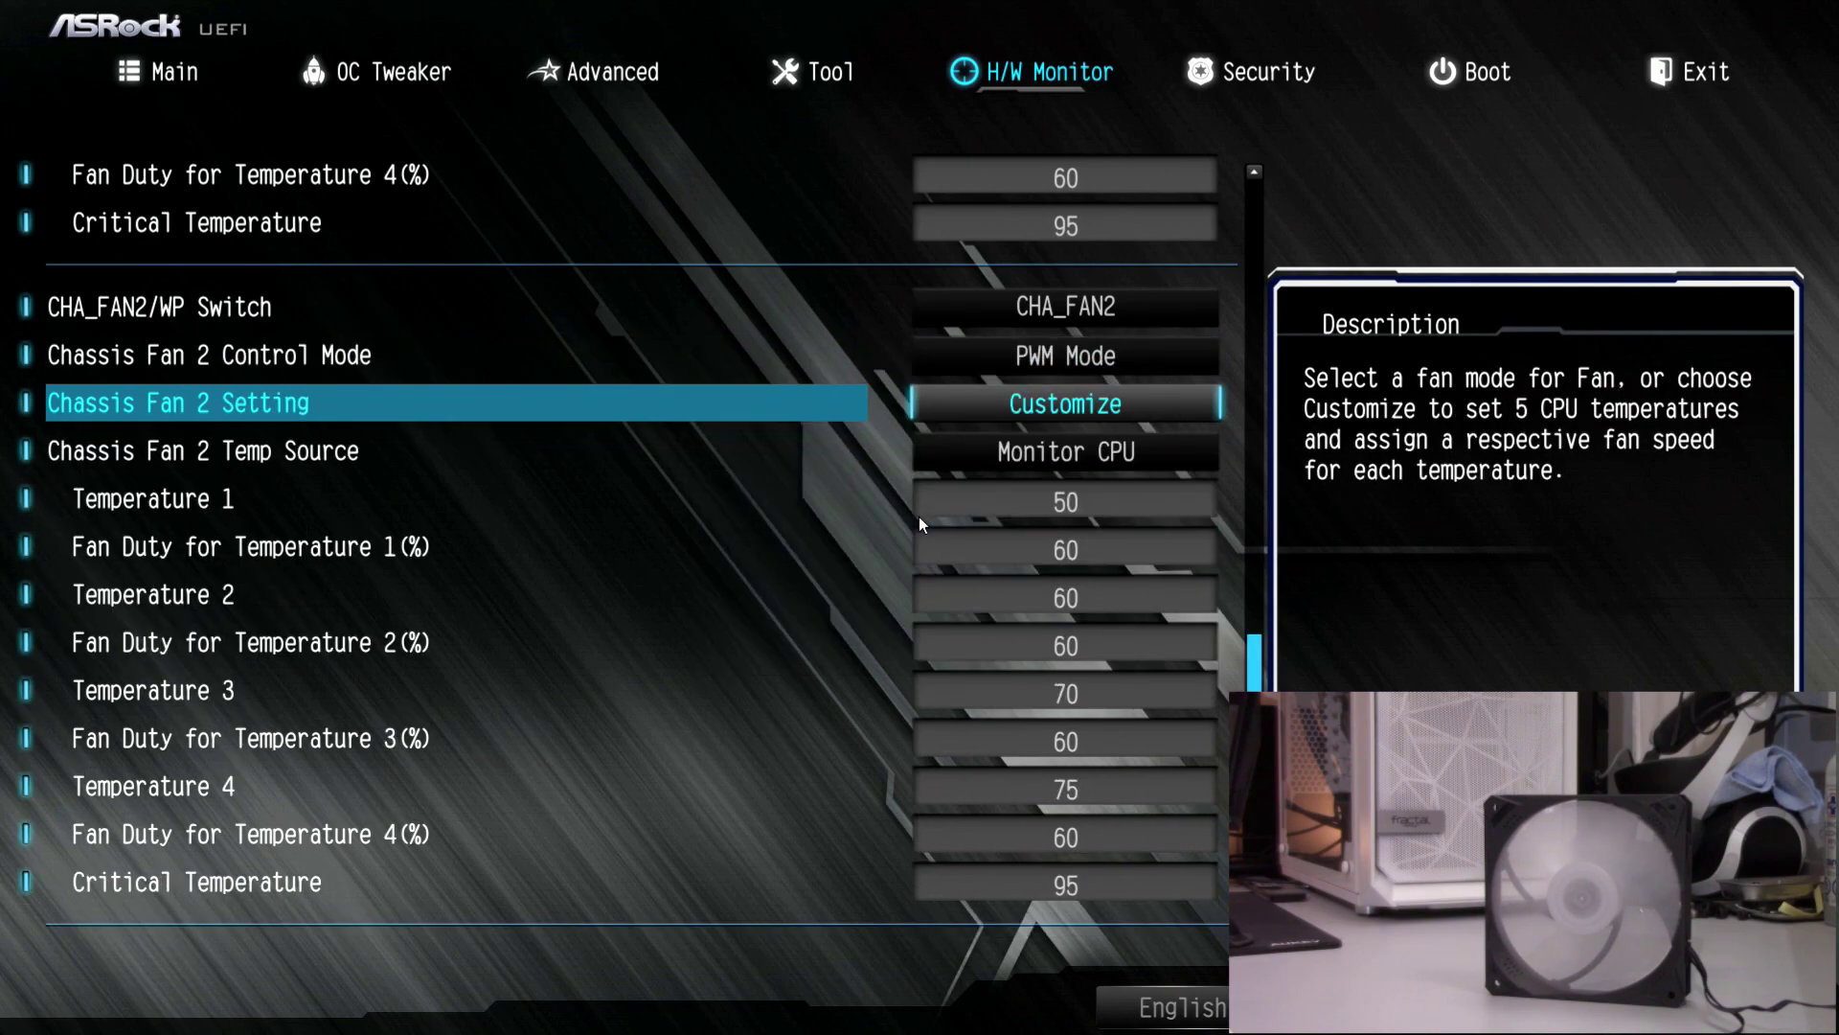
Set Chassis Fan 2's first curve point to 30°C at 25% fan duty.
key("Down")
key("Down")
key("Down")
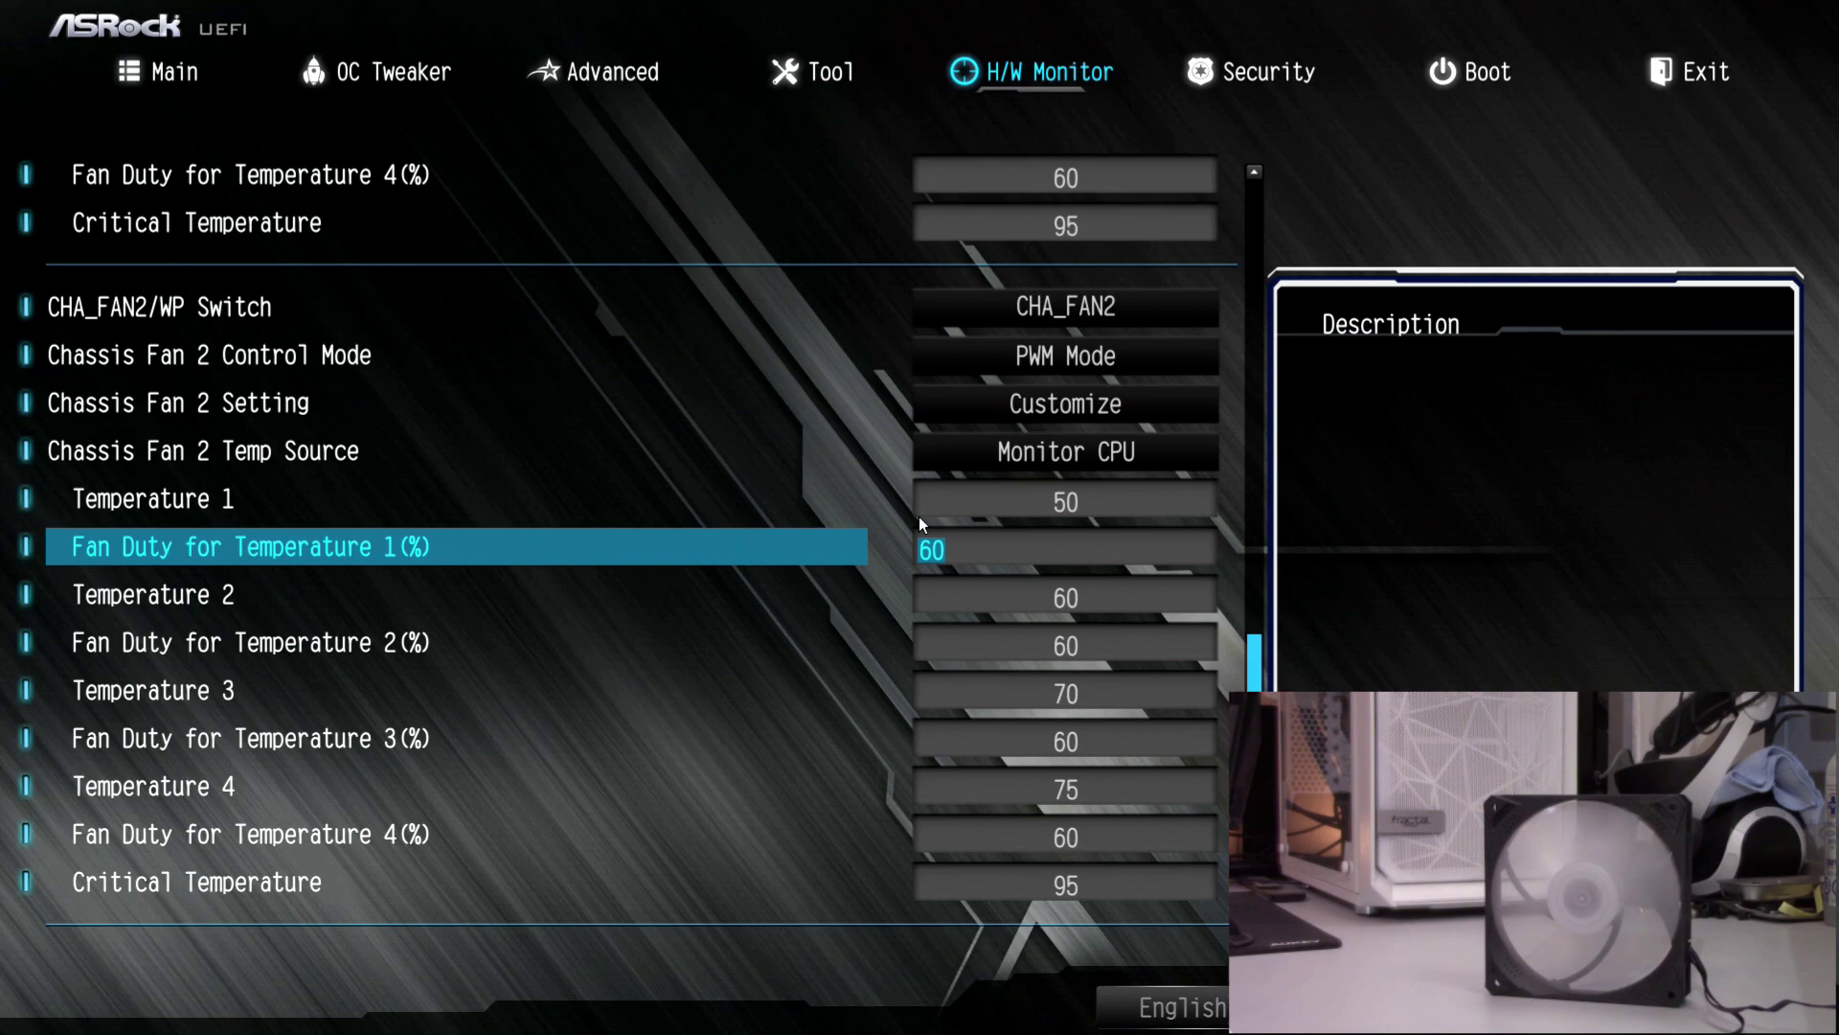
key("Up")
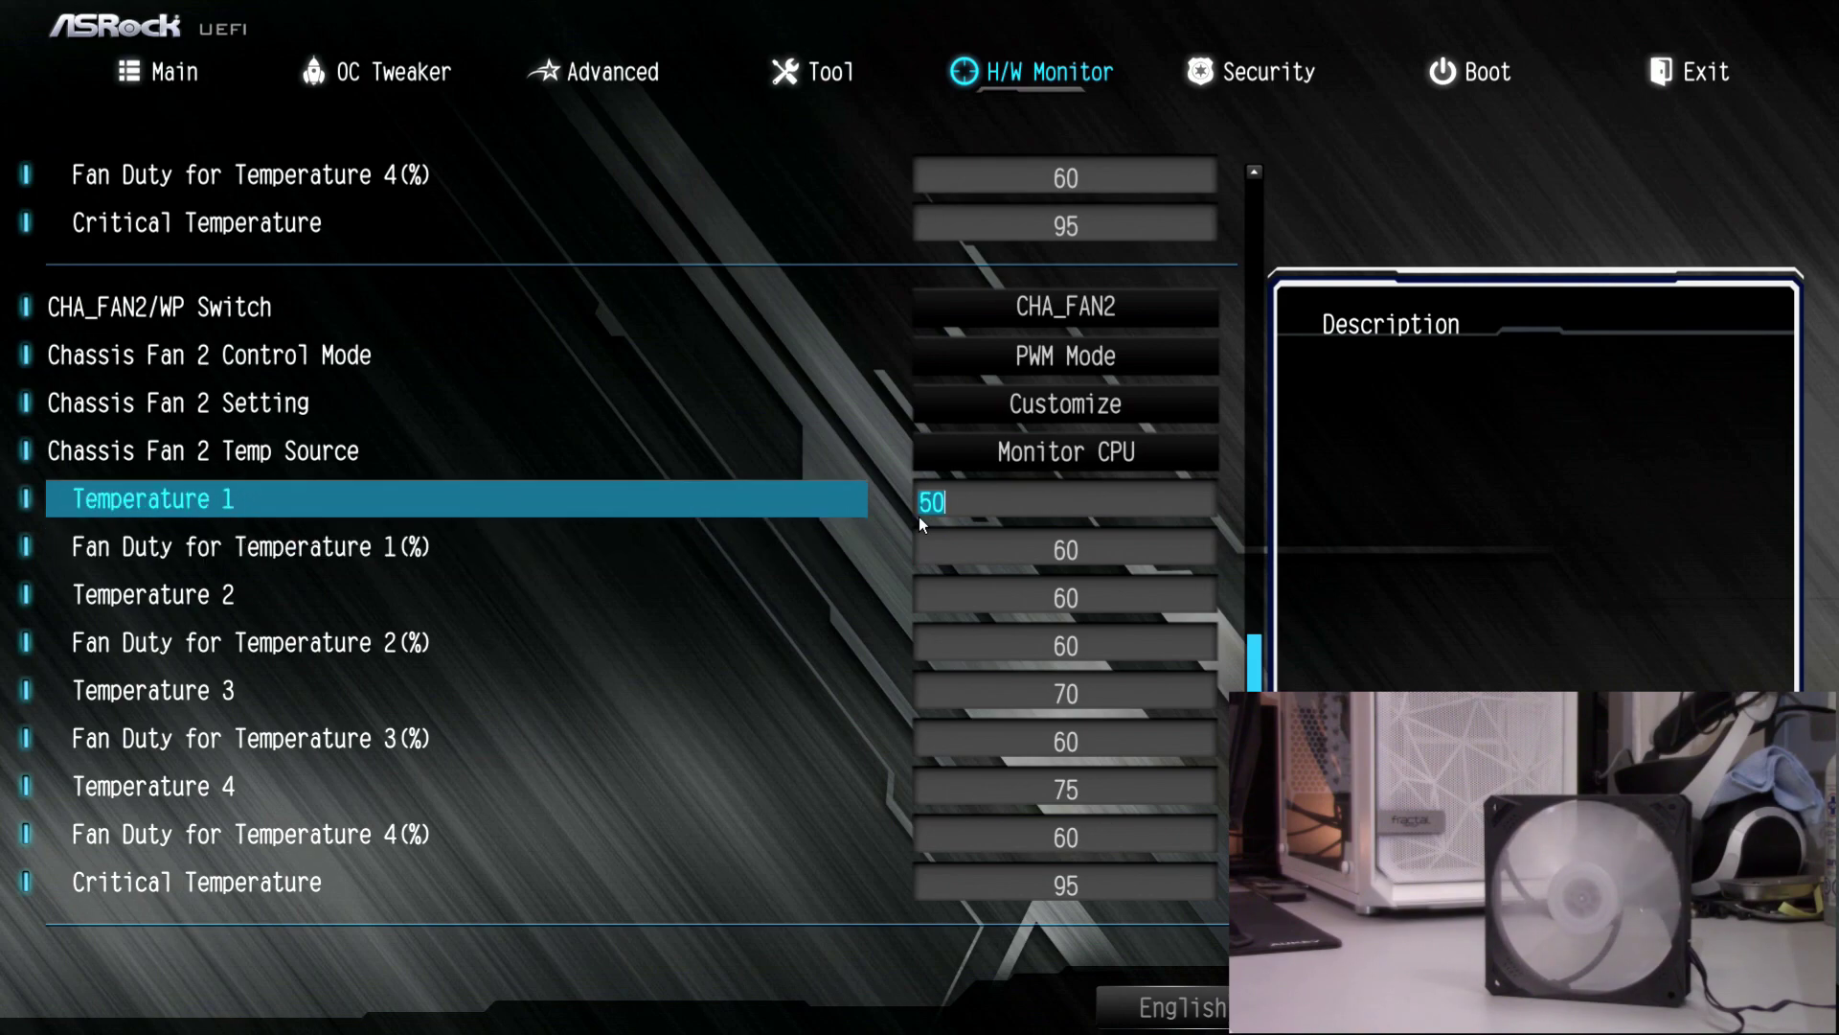
type("30")
key("Down")
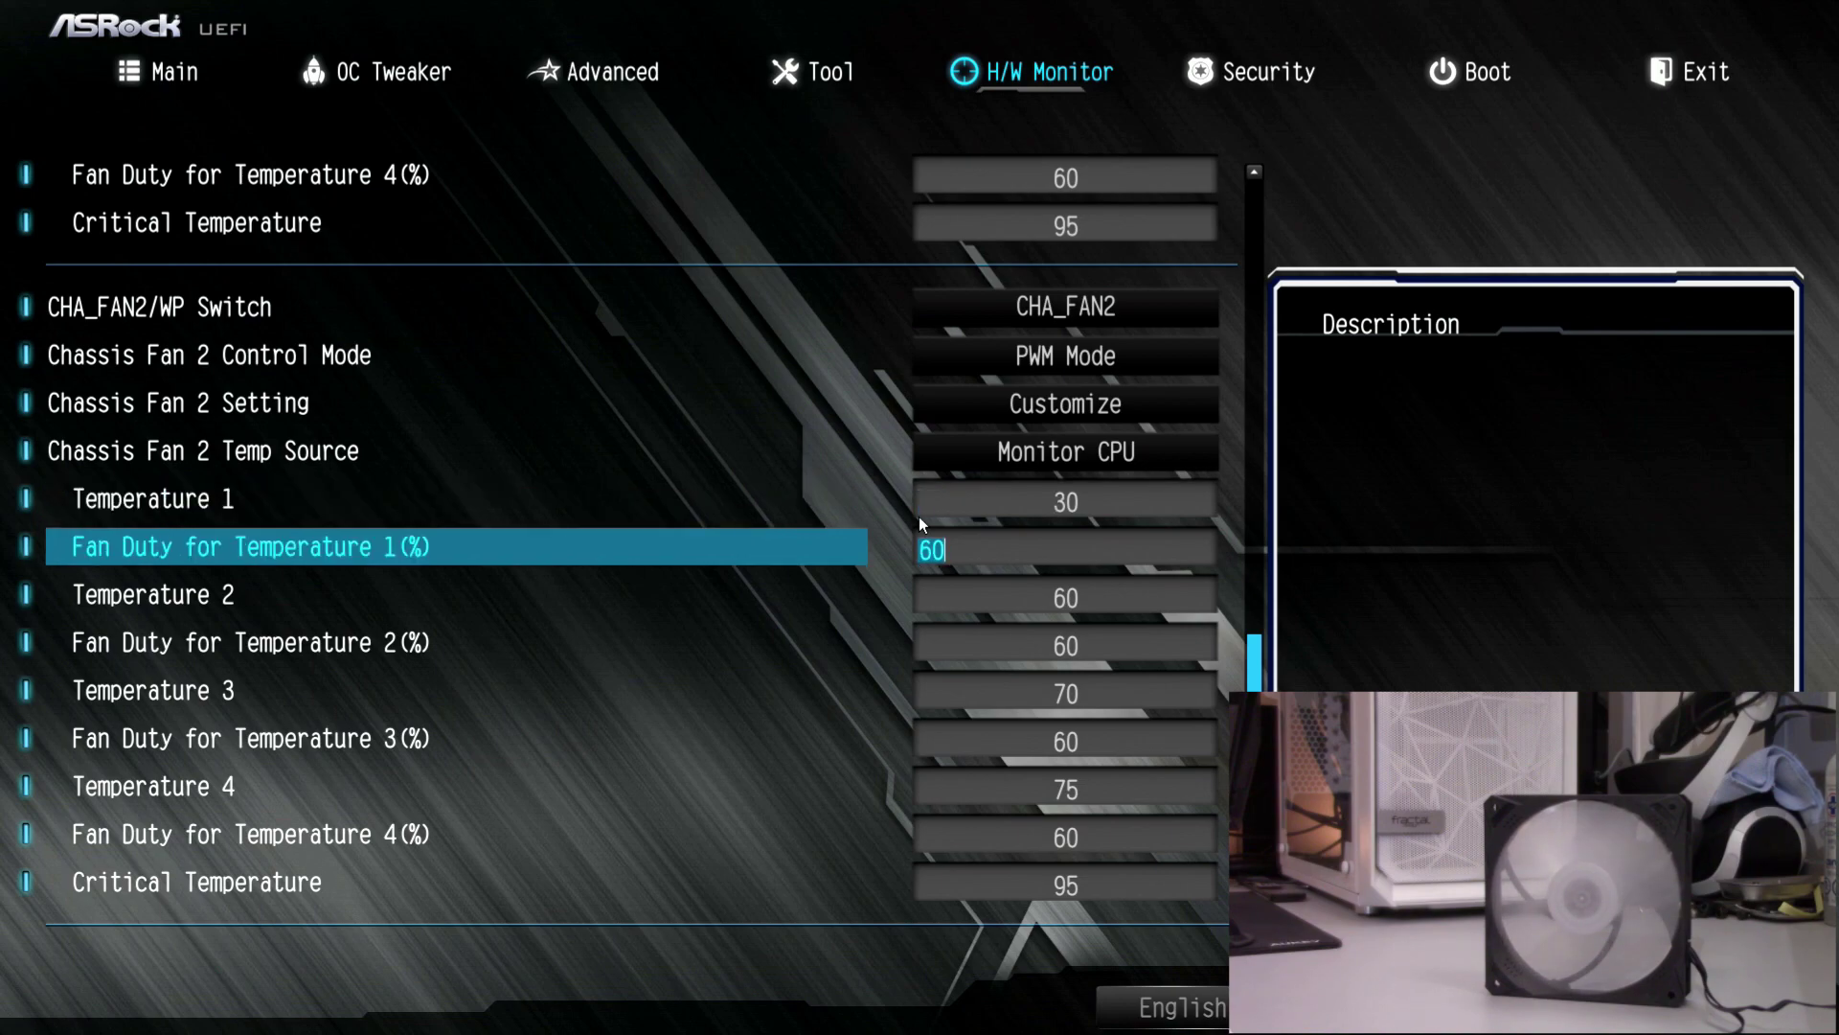
type("25")
key("Down")
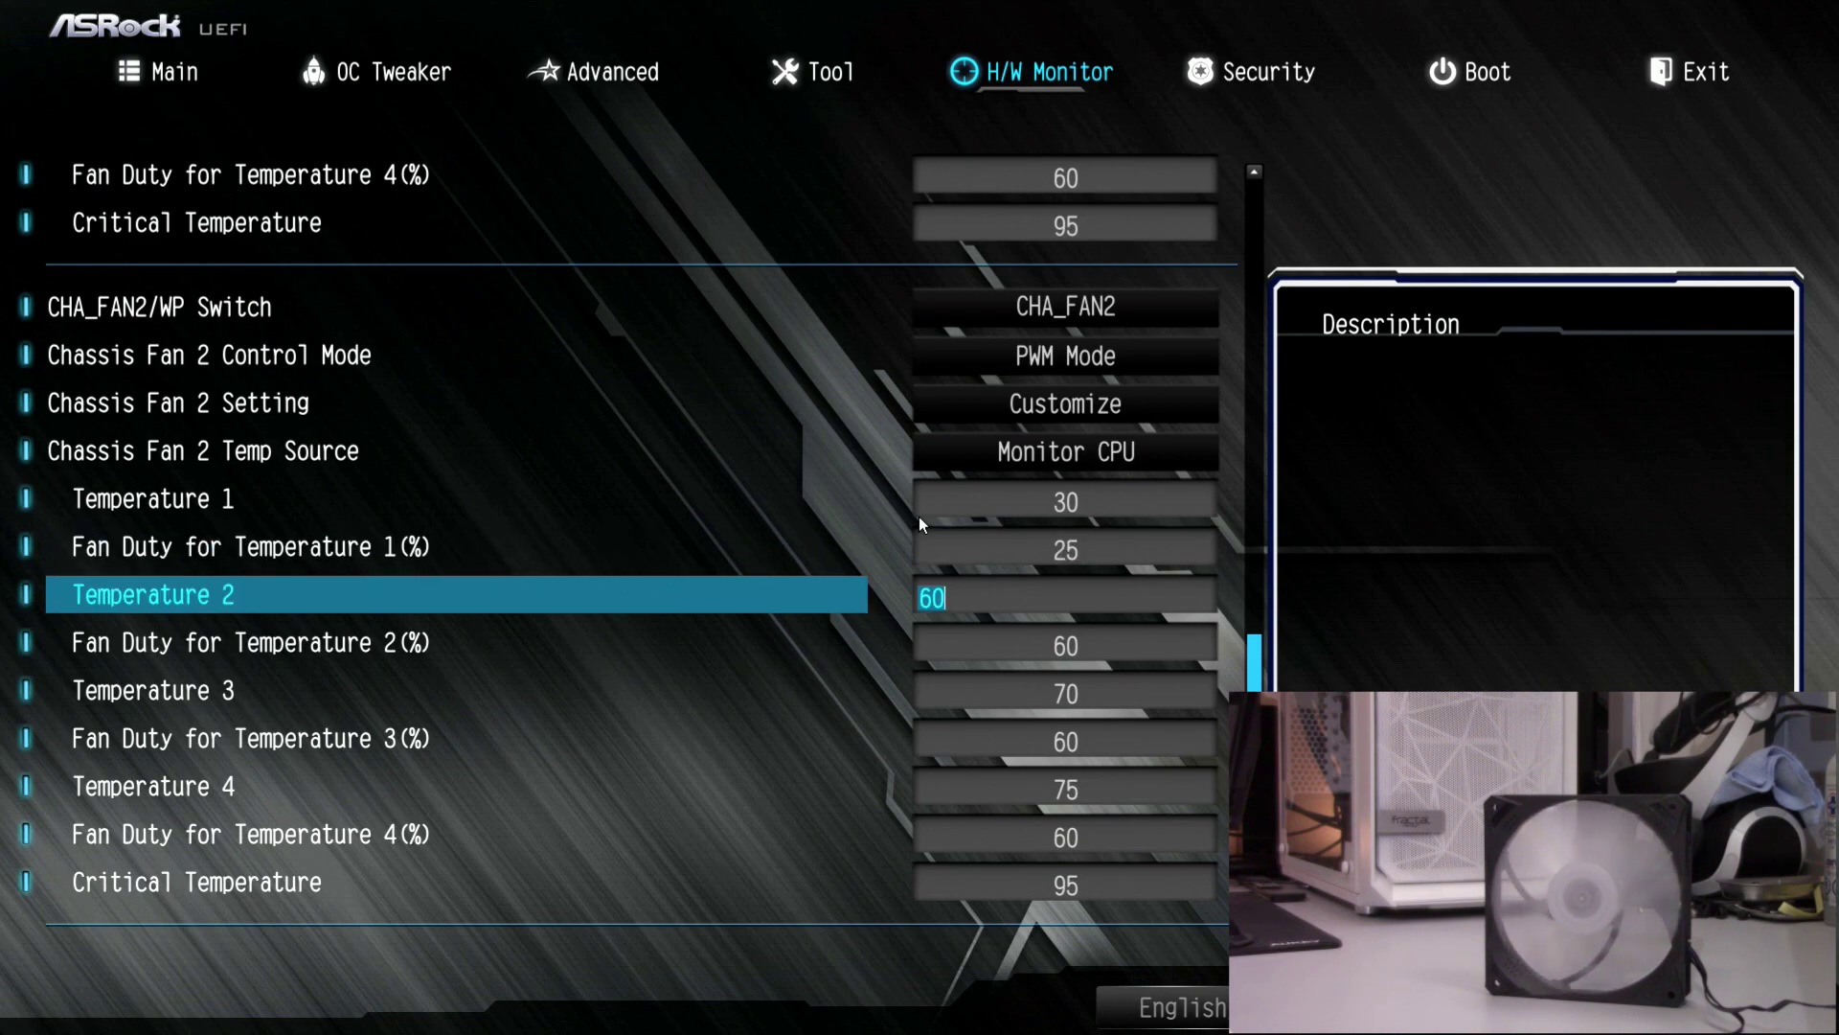
Set Temperature 2 to 50 with a 30% fan duty.
key("Up")
key("Up")
key("Up")
key("Up")
key("Up")
key("Up")
key("Down")
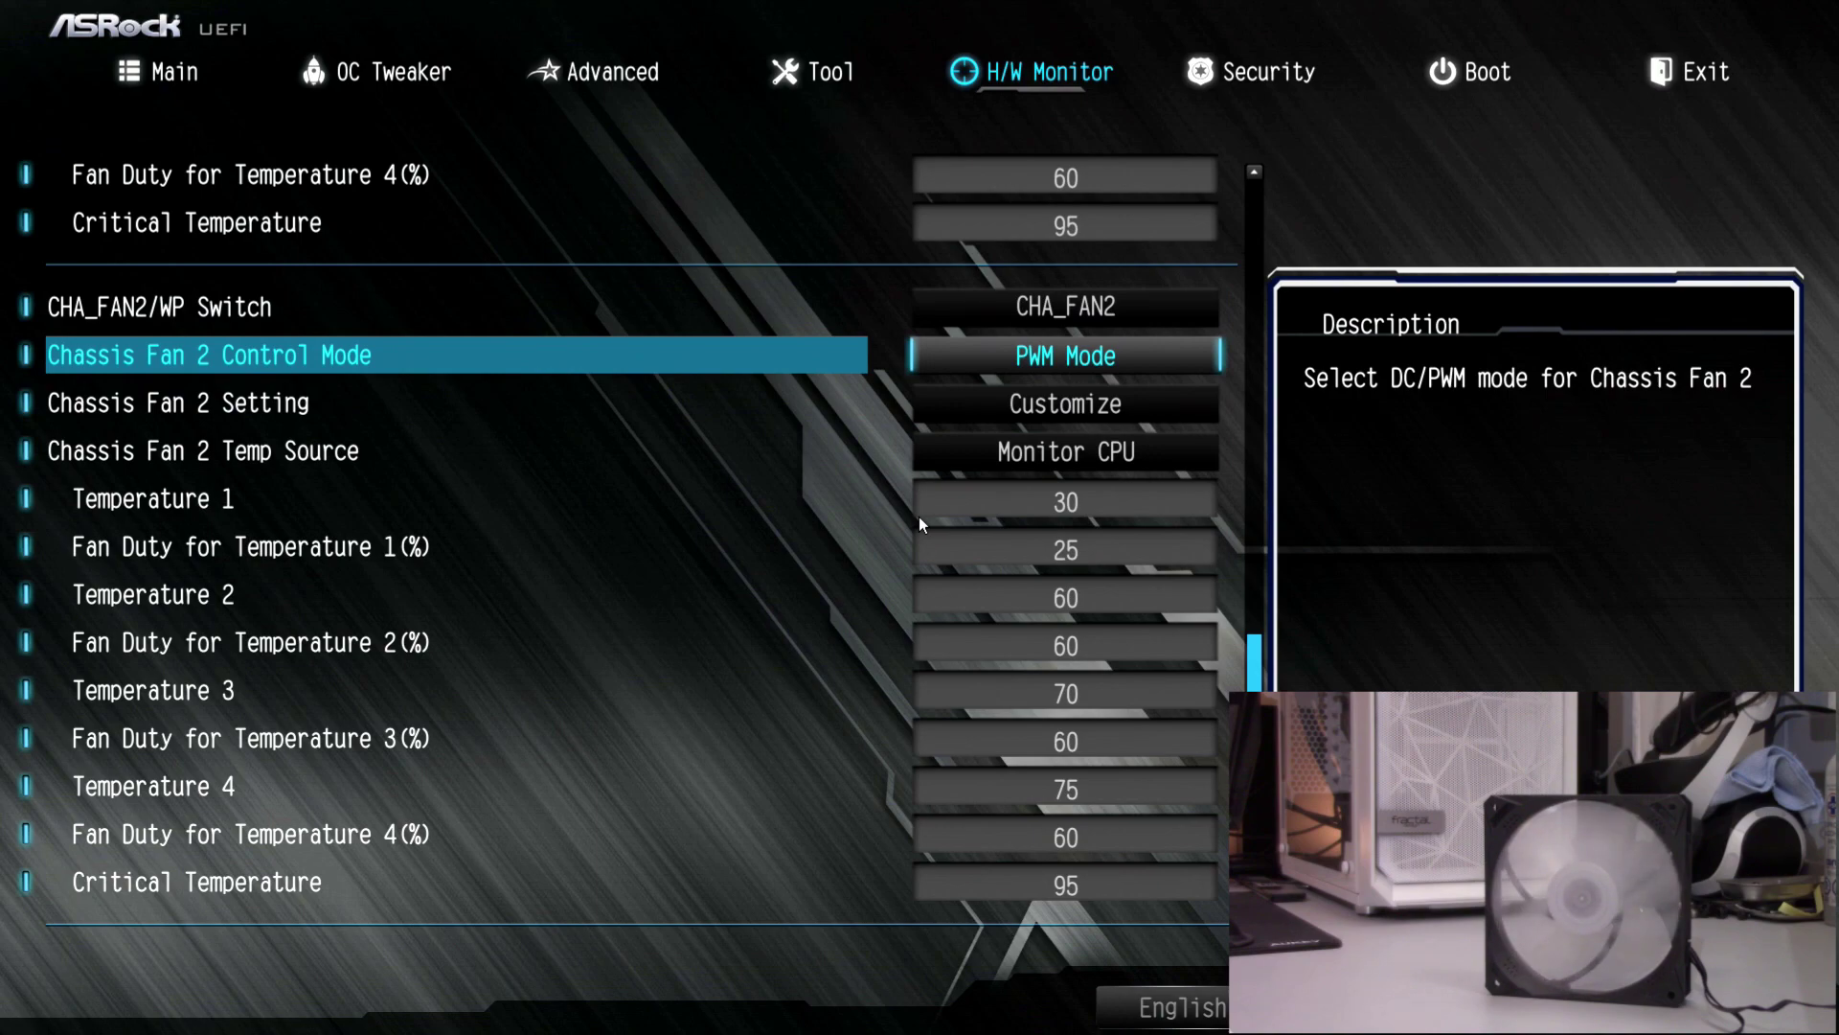
key("Down")
key("Down")
key("Down")
key("Down")
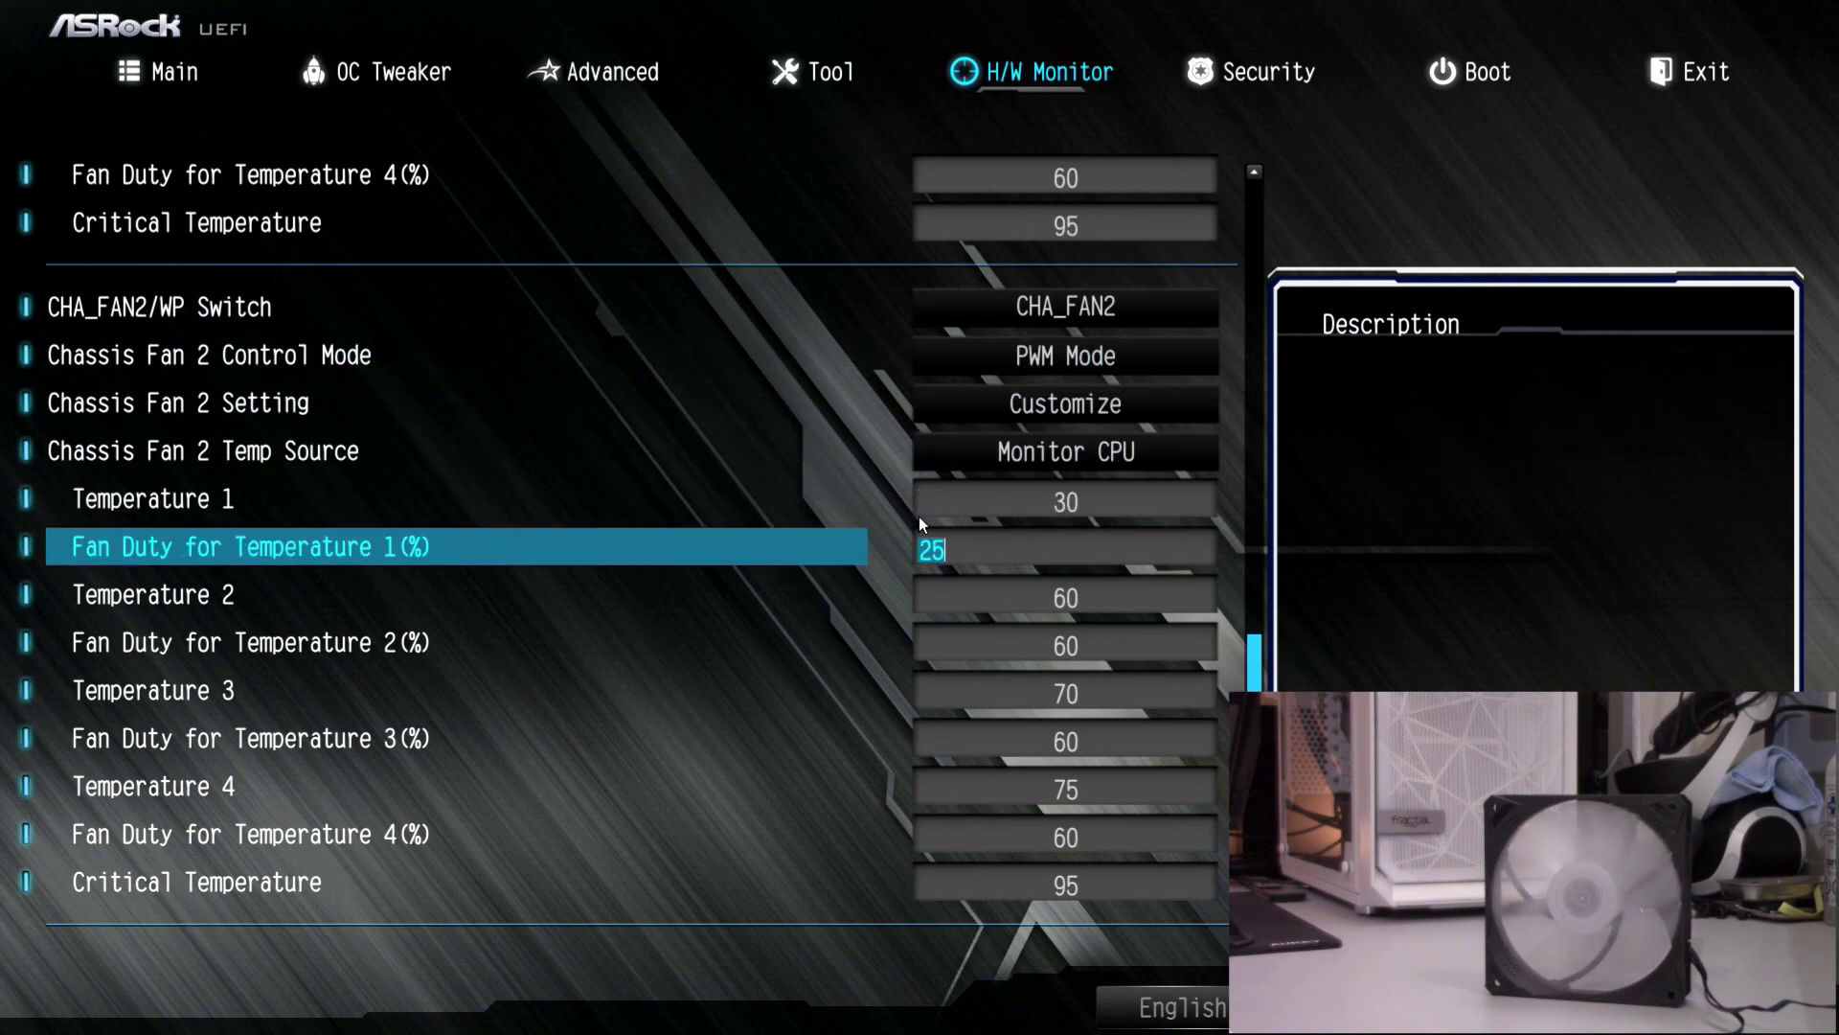
key("Down")
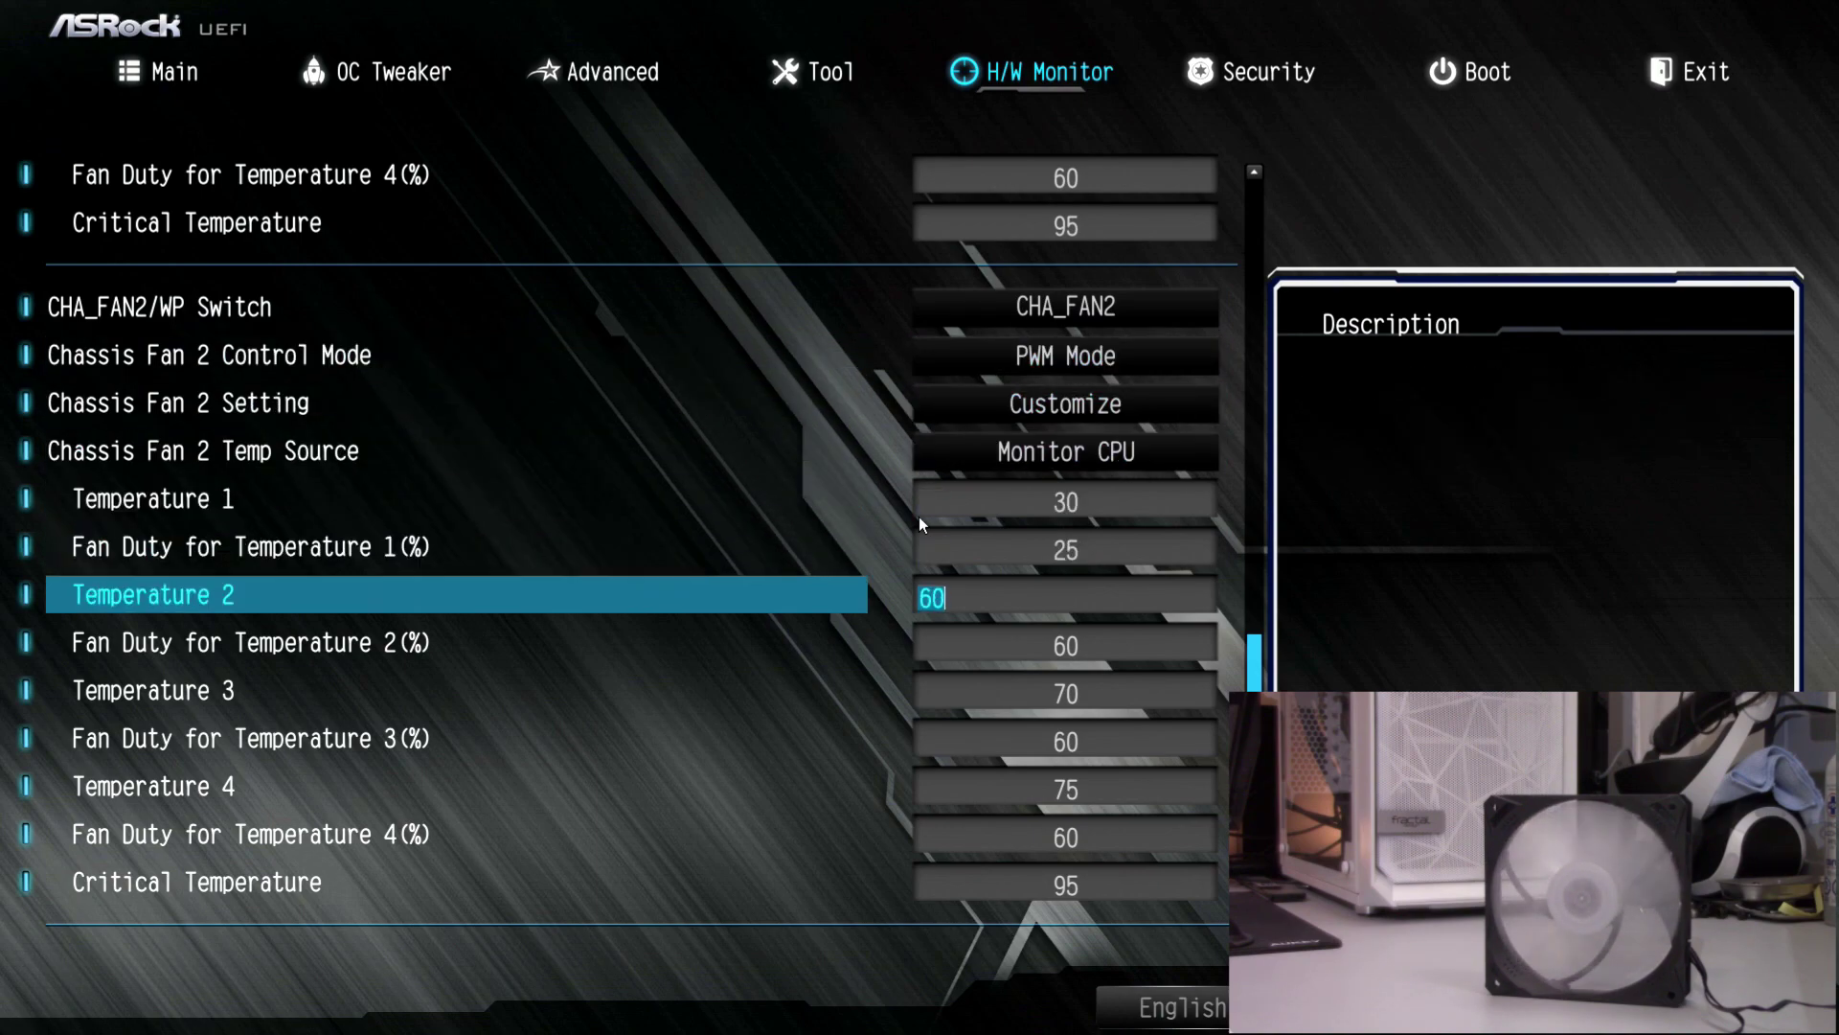
type("50")
key("Down")
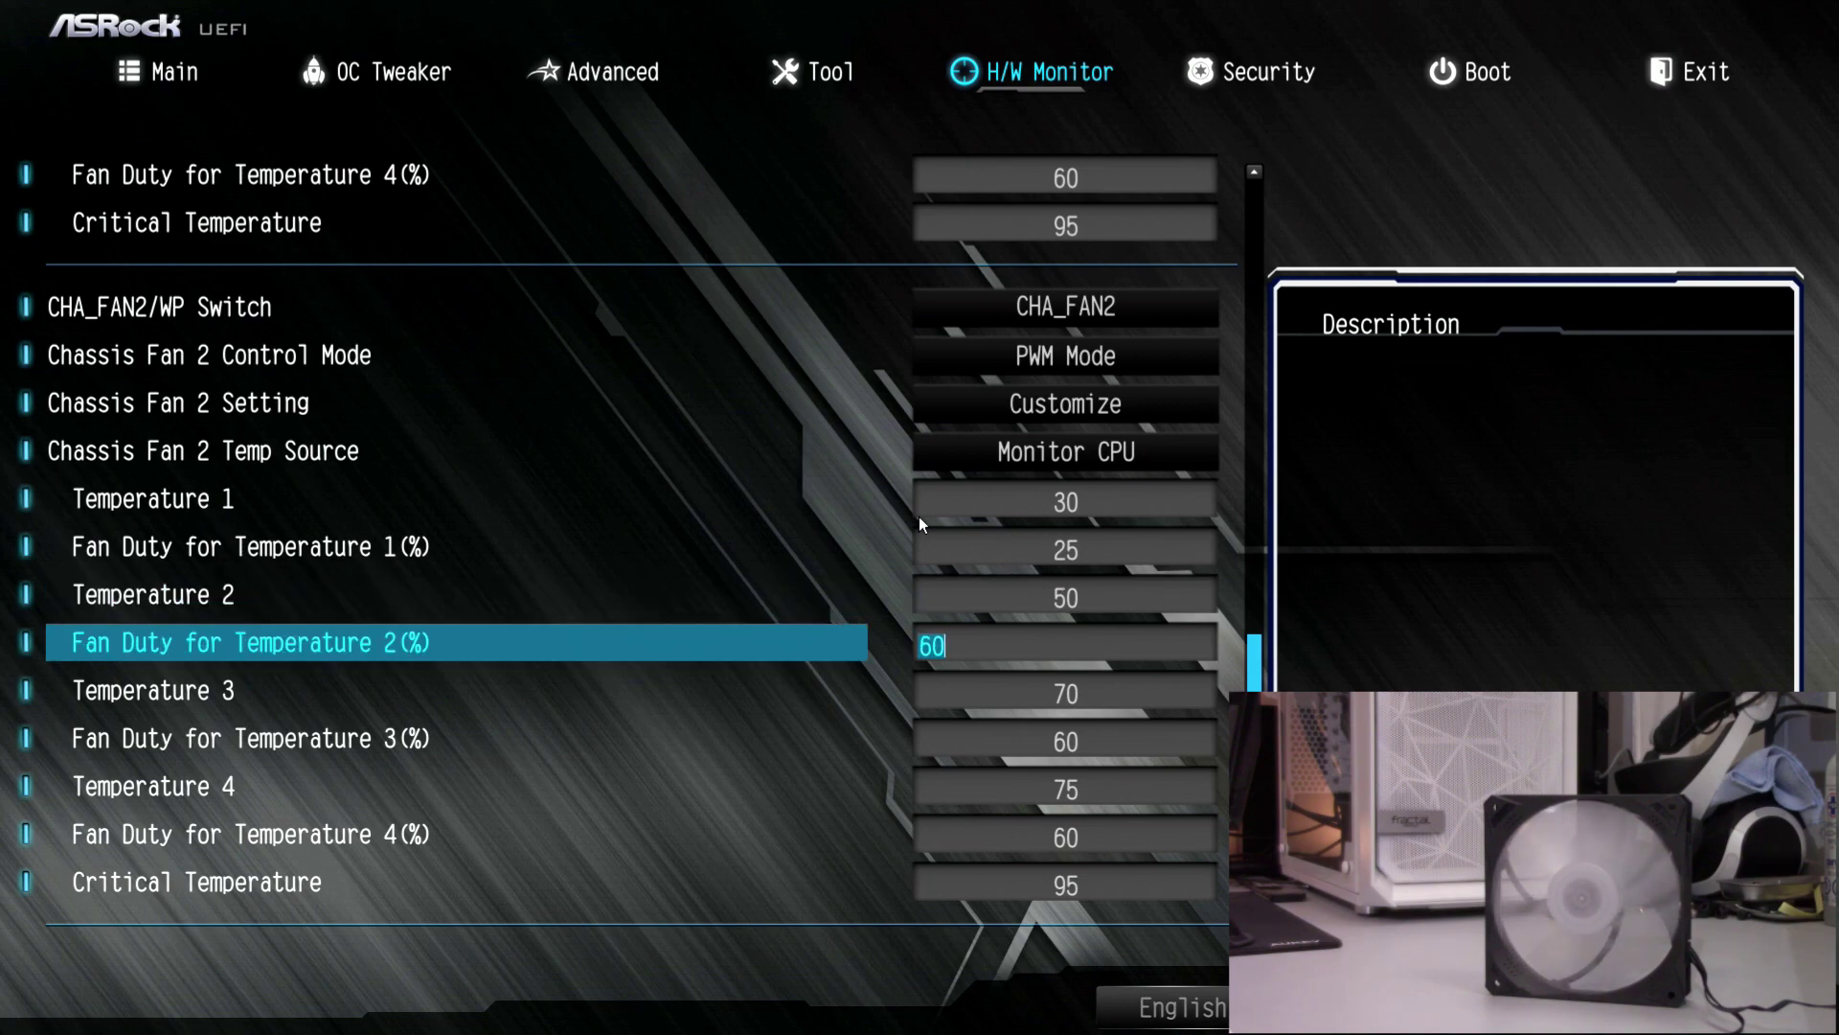
type("35")
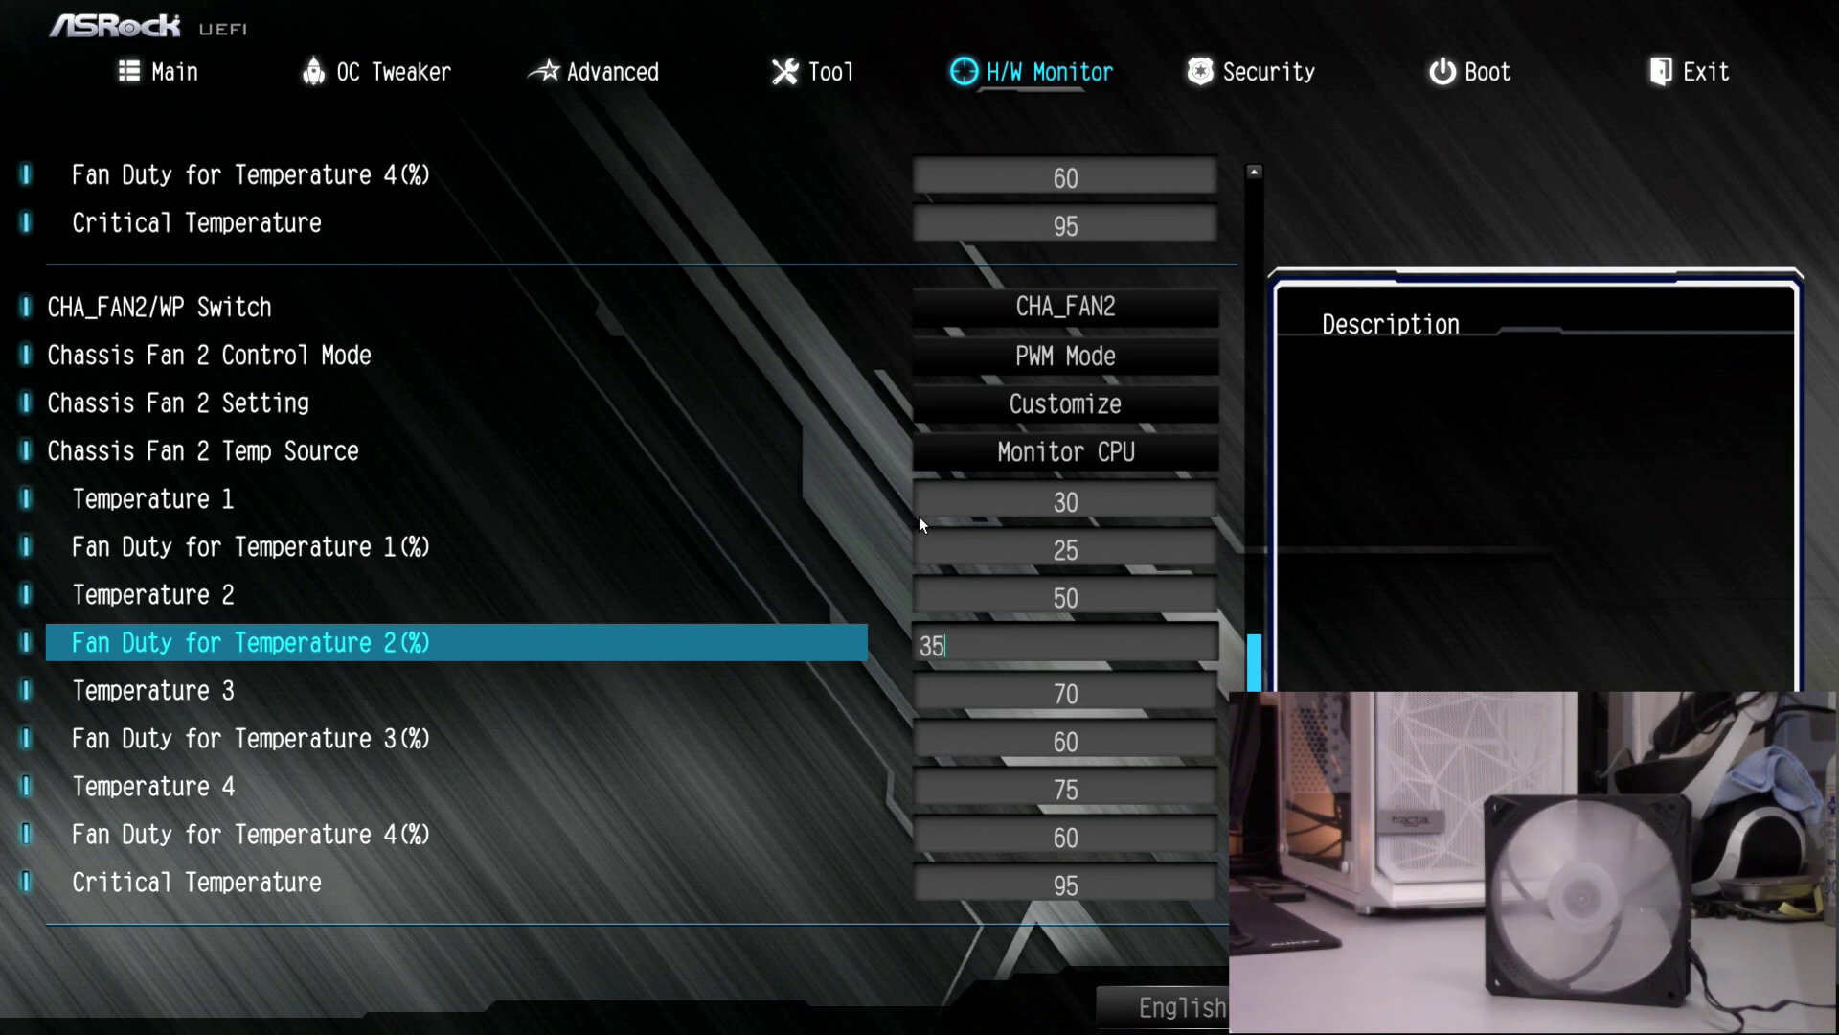
key("BackSpace")
type("0")
key("Return")
Set Fan Duty for Temperature 4 to 80% and review the curve values.
key("Down")
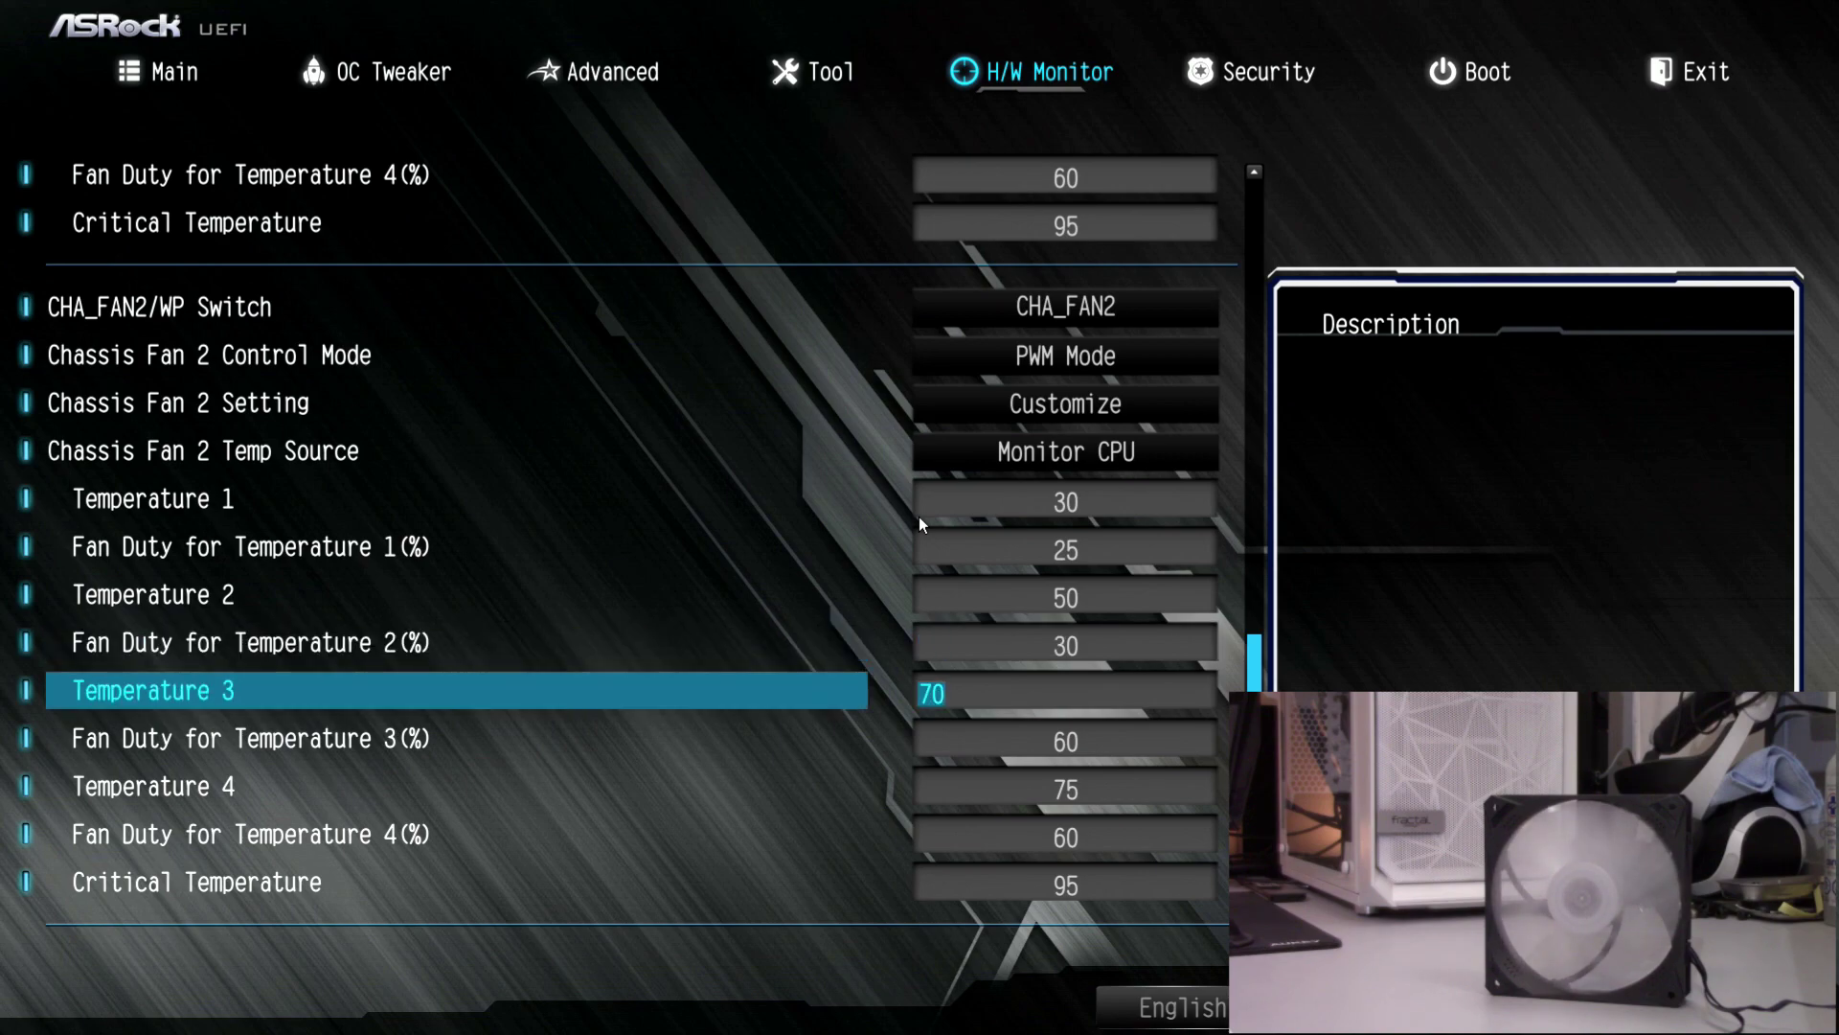
key("Down")
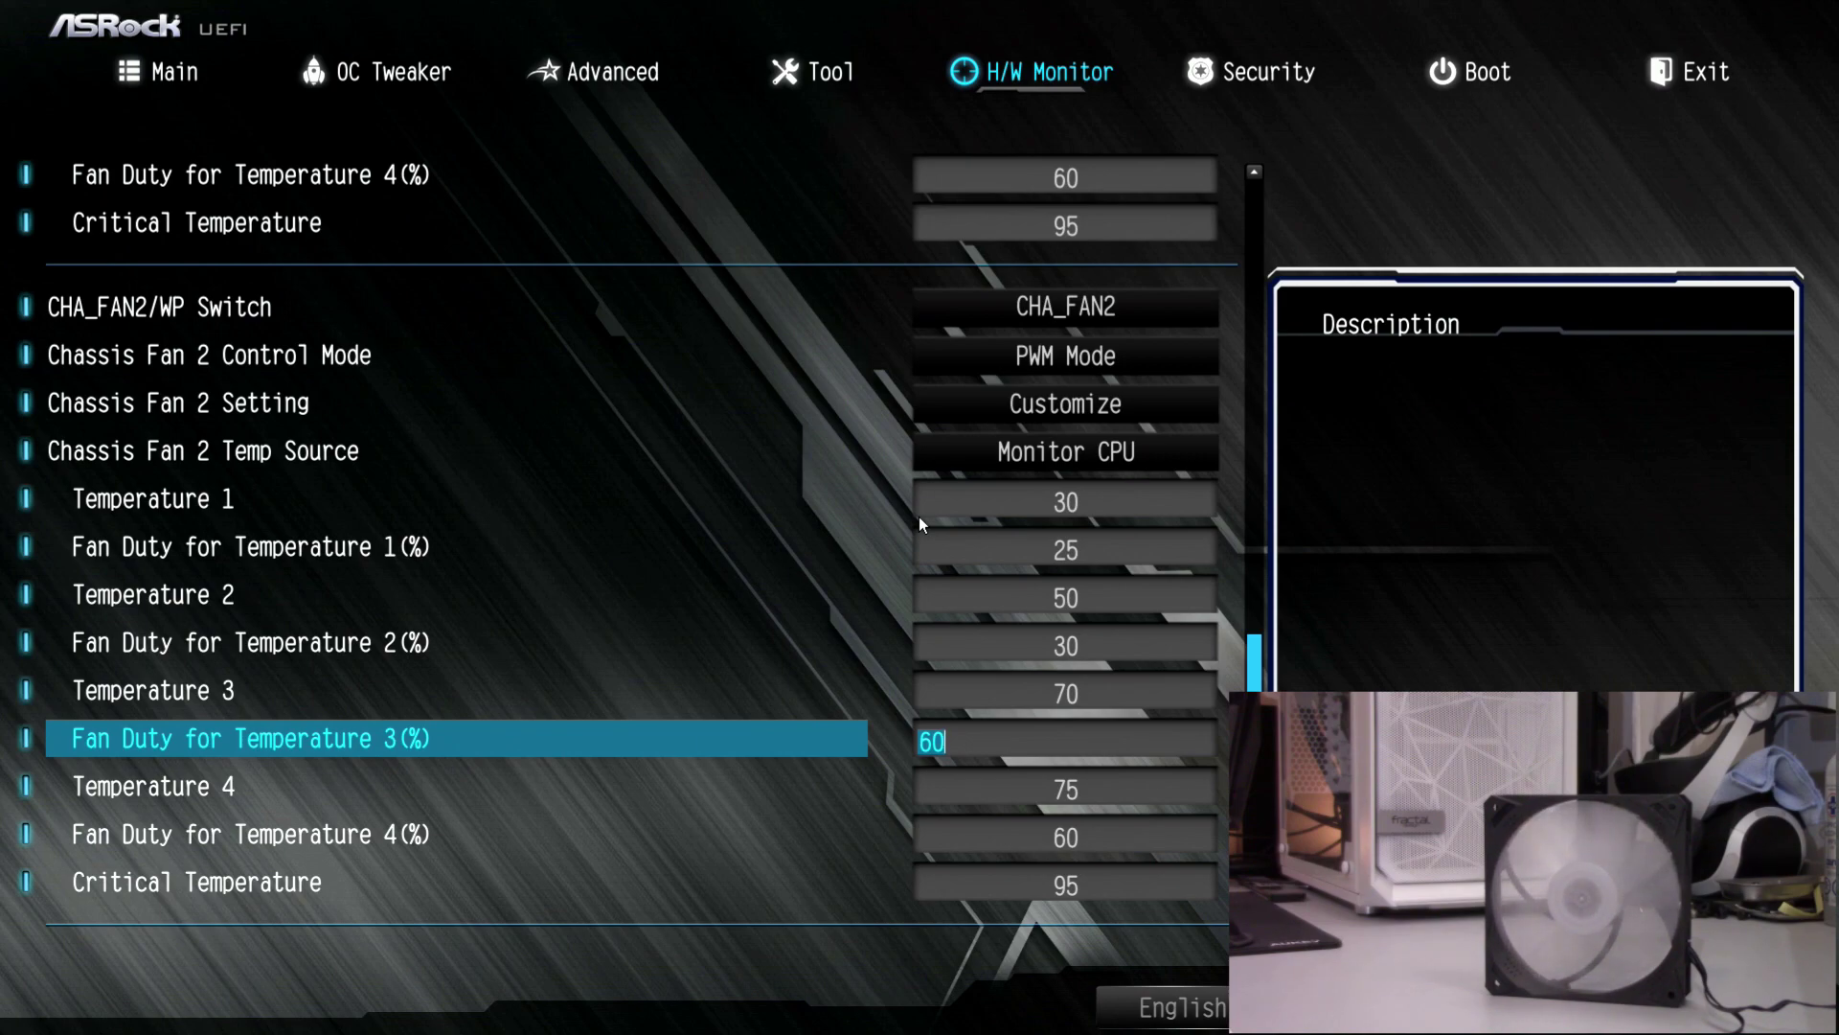
key("Down")
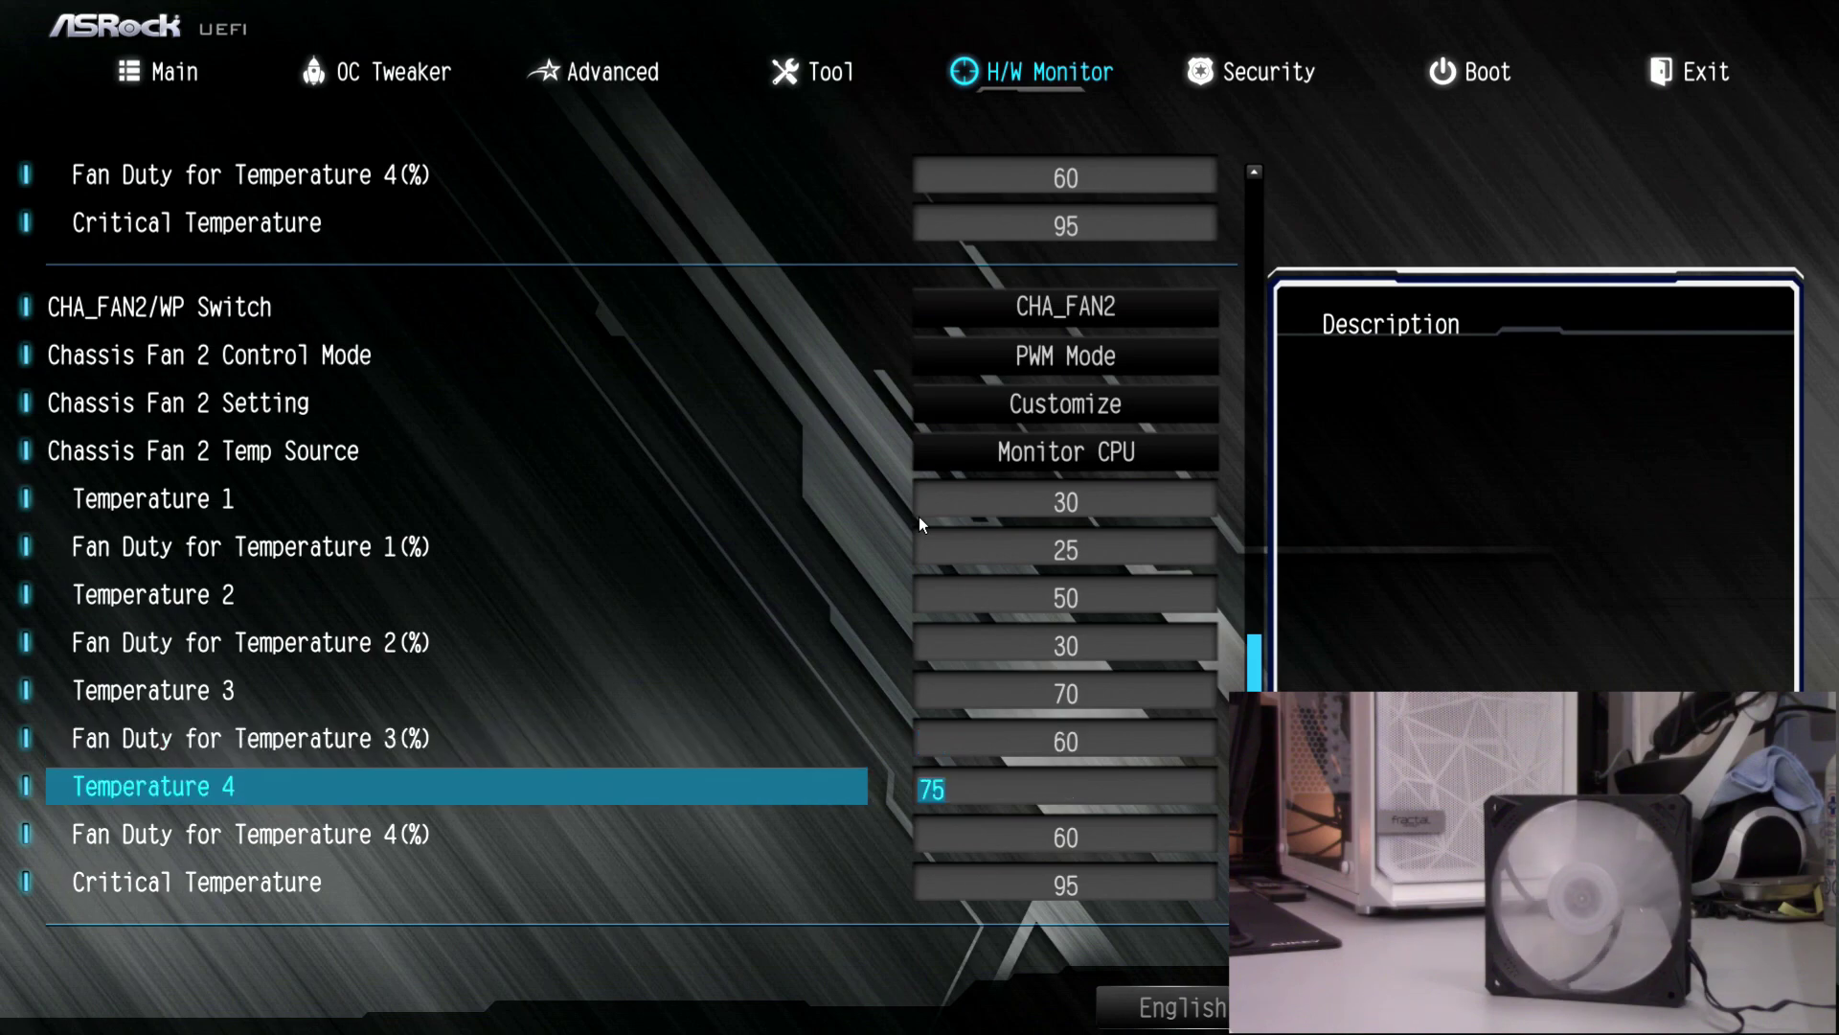
key("Down")
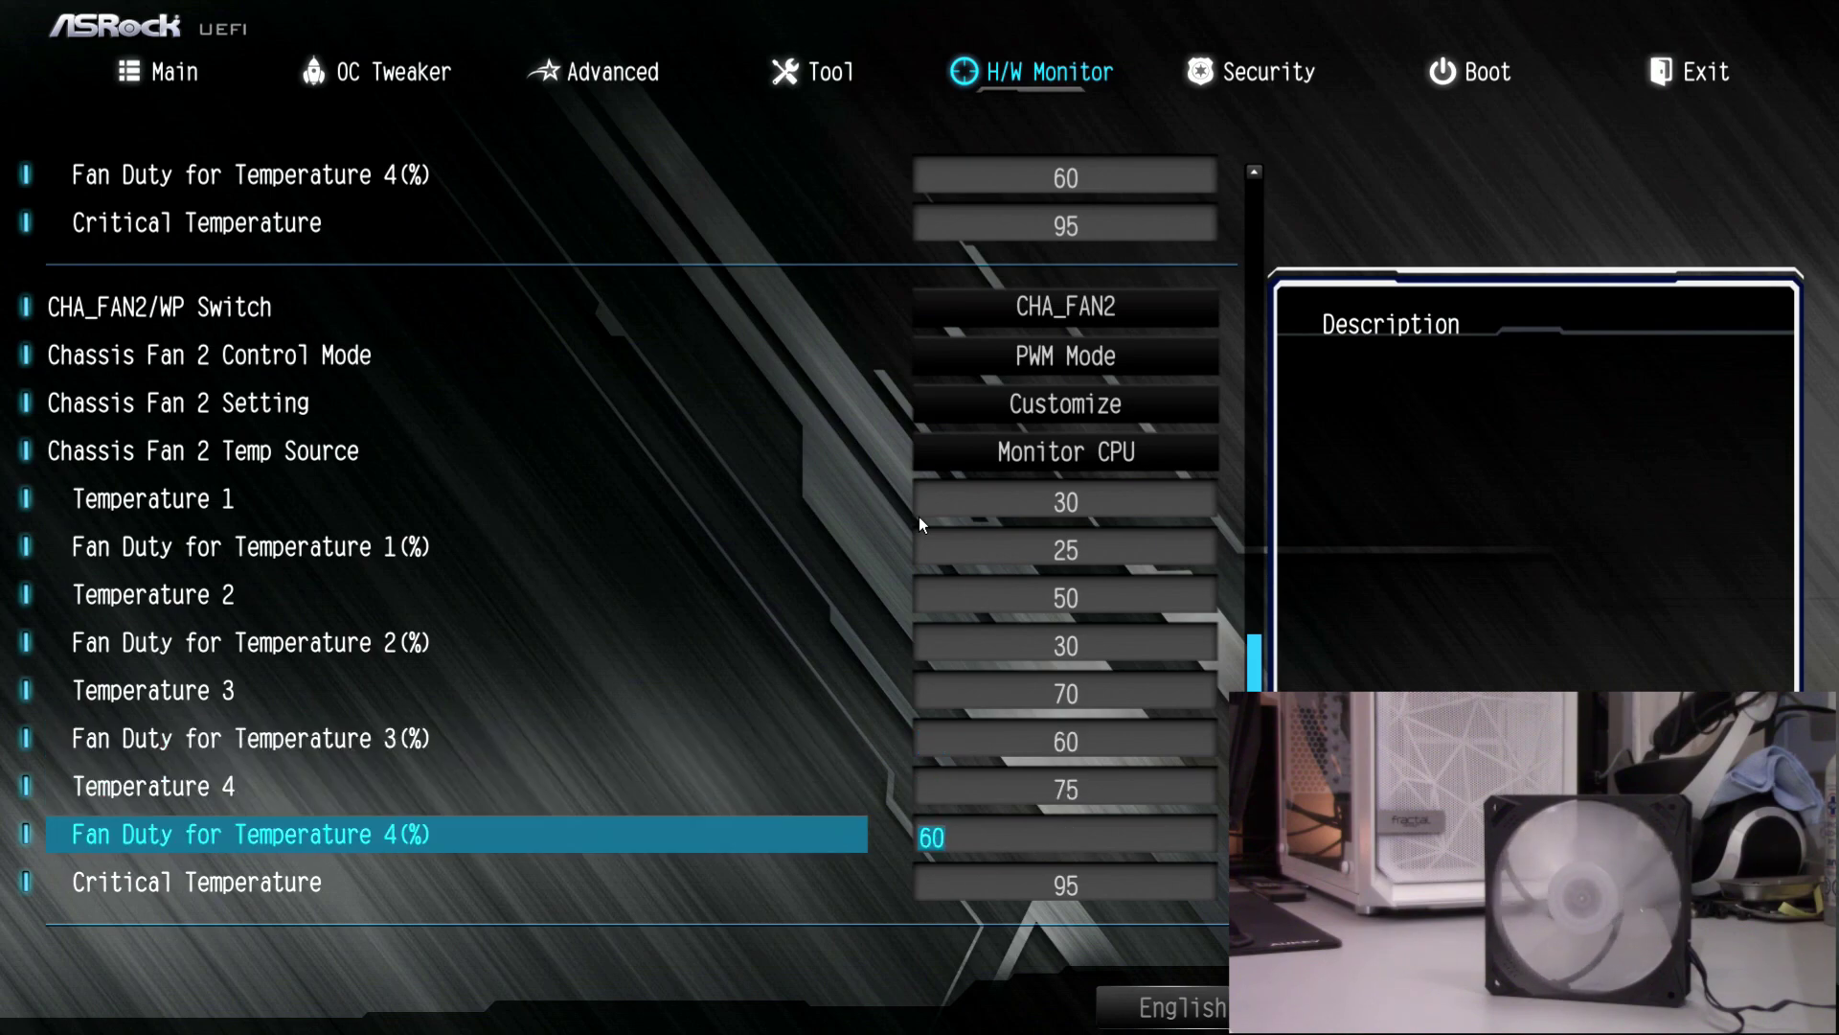
type("80")
key("Up")
key("Up")
key("Up")
key("Up")
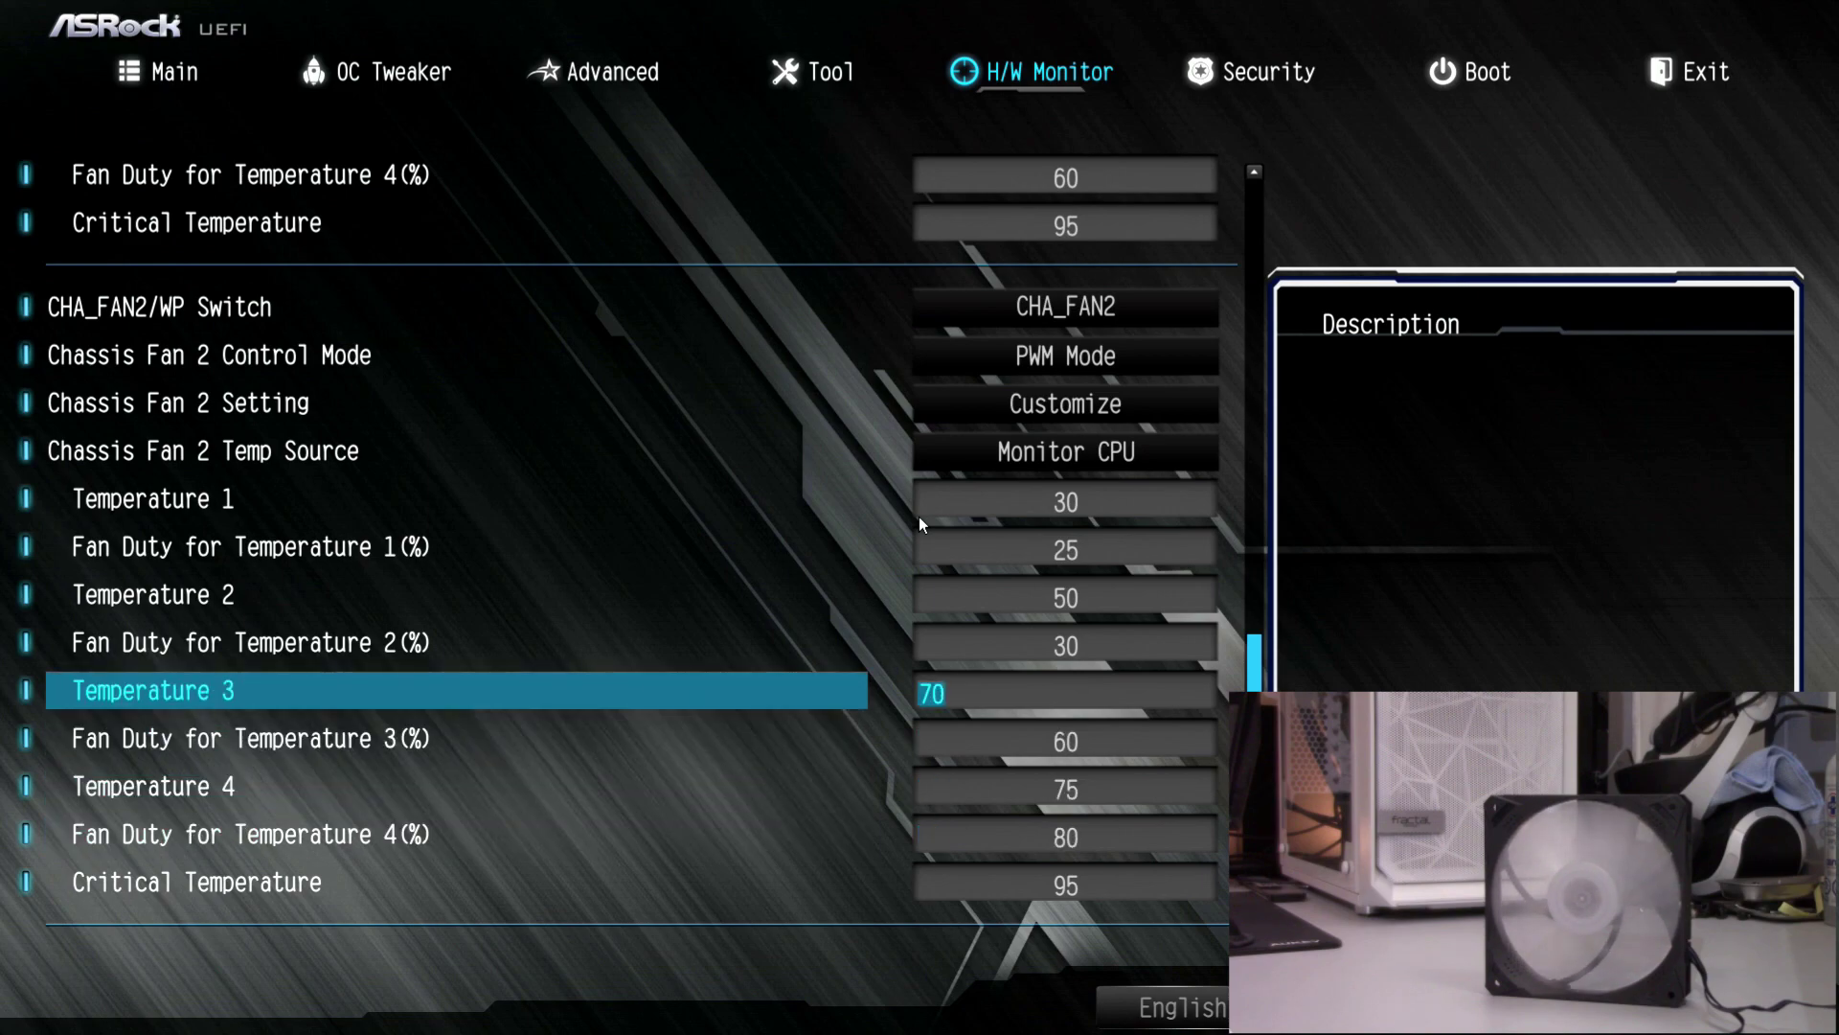
key("Down")
key("Down")
key("Down")
key("Down")
key("Down")
key("Down")
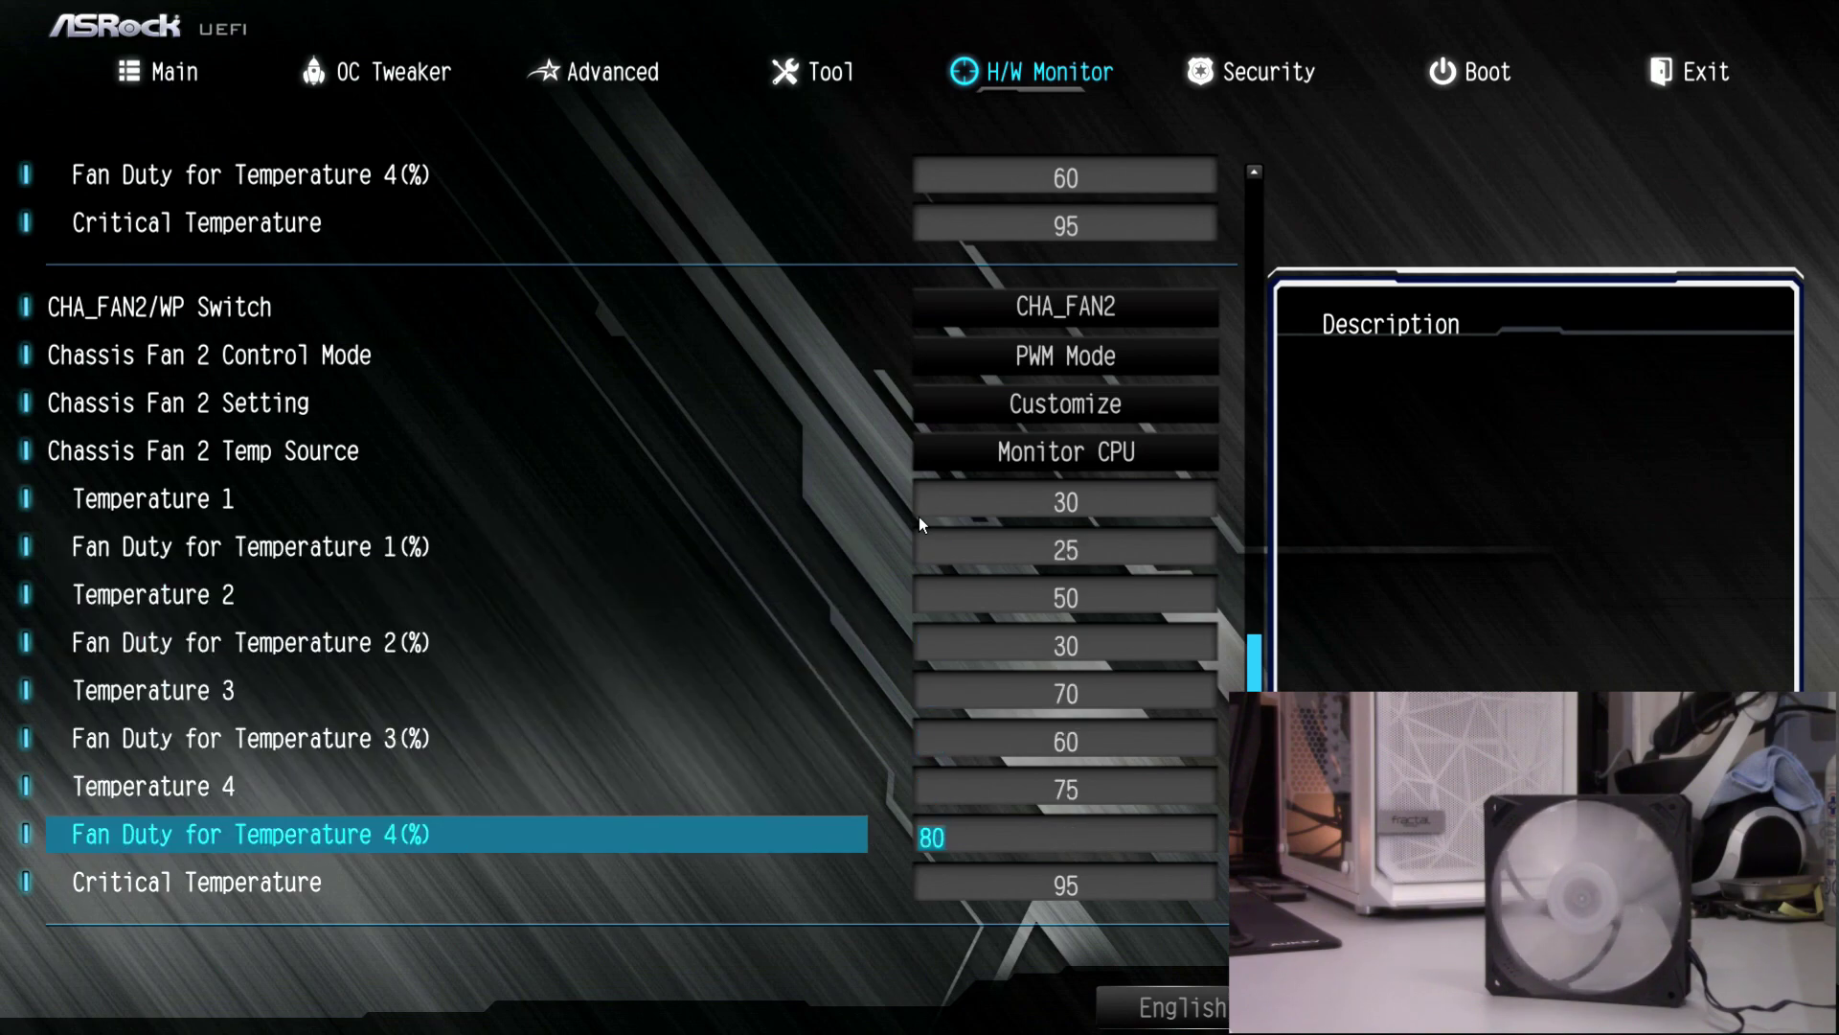
key("Up")
key("Up")
key("Up")
key("Up")
key("Up")
key("Up")
key("Up")
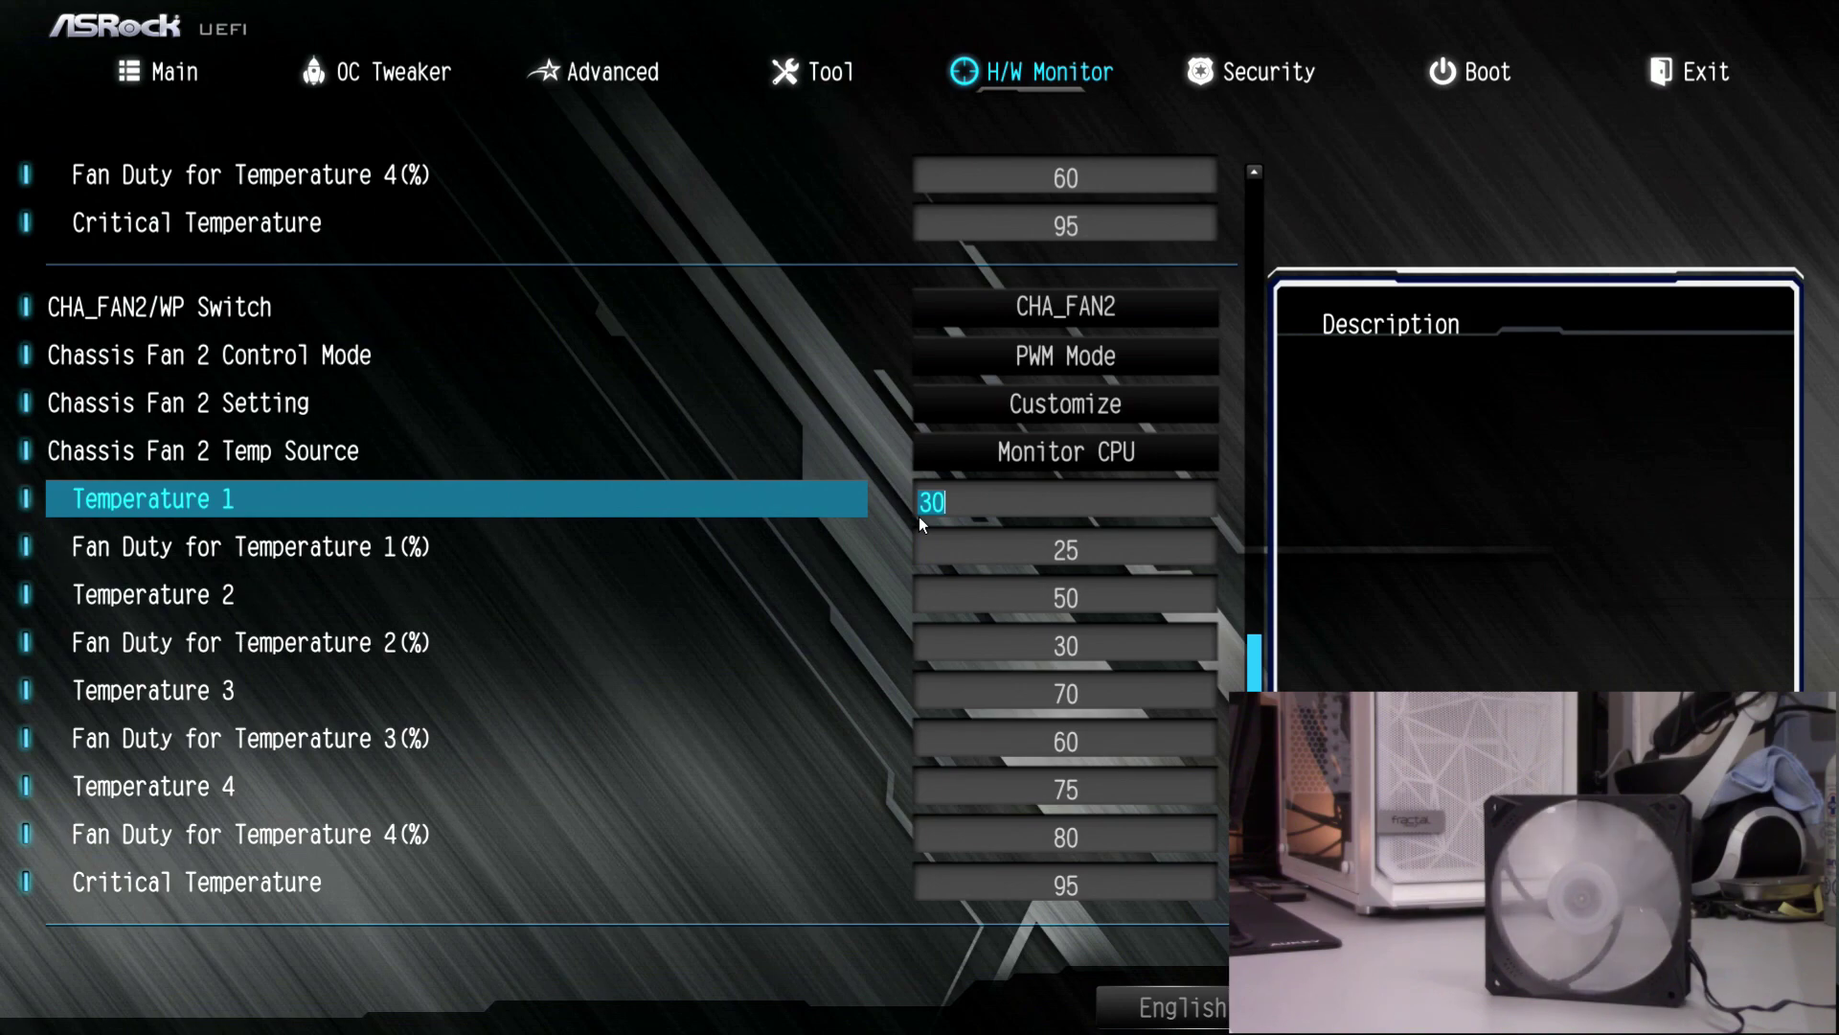
key("Up")
key("Up")
key("Up")
key("Up")
key("Up")
key("Up")
key("Up")
key("Up")
key("Up")
key("Up")
key("Up")
key("Up")
key("Up")
key("Up")
key("Up")
key("Up")
key("Up")
key("Up")
key("Up")
key("Up")
key("Up")
key("Up")
key("Up")
key("Up")
key("Up")
key("Up")
key("Up")
key("Up")
key("Up")
key("Up")
key("Up")
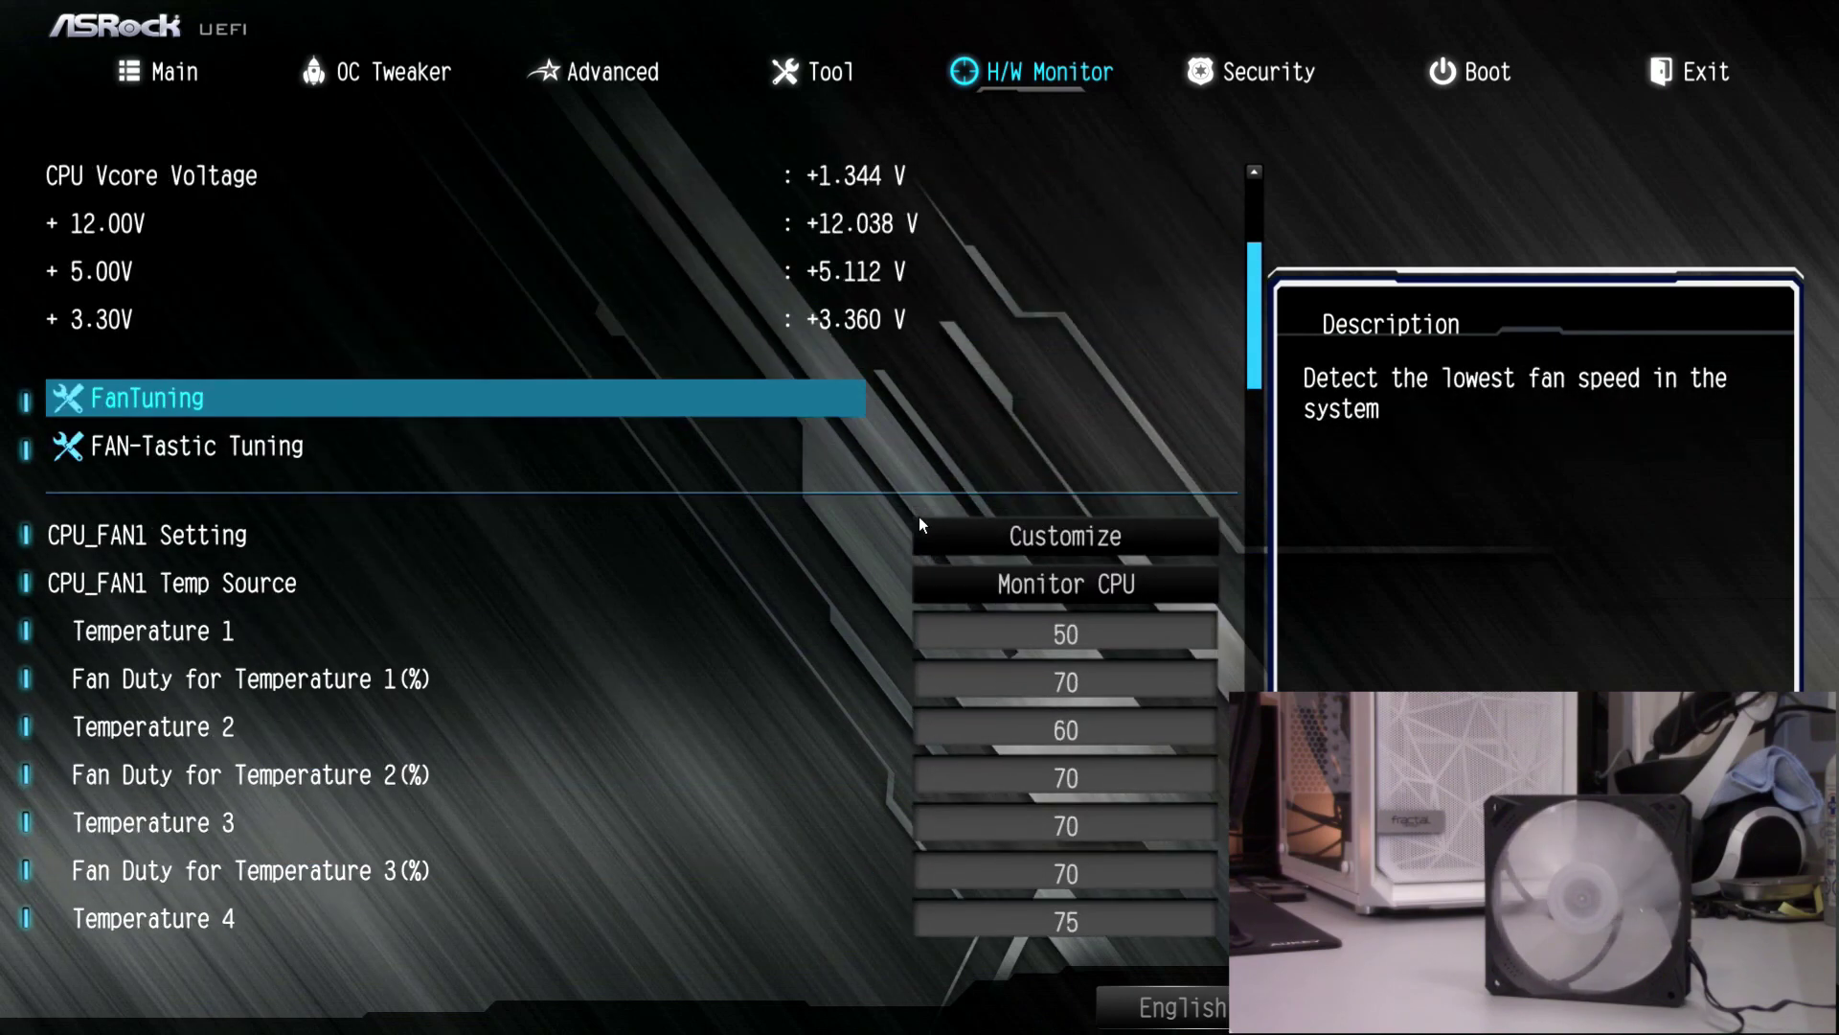
key("Up")
key("Up")
key("Up")
key("Up")
key("Up")
key("Up")
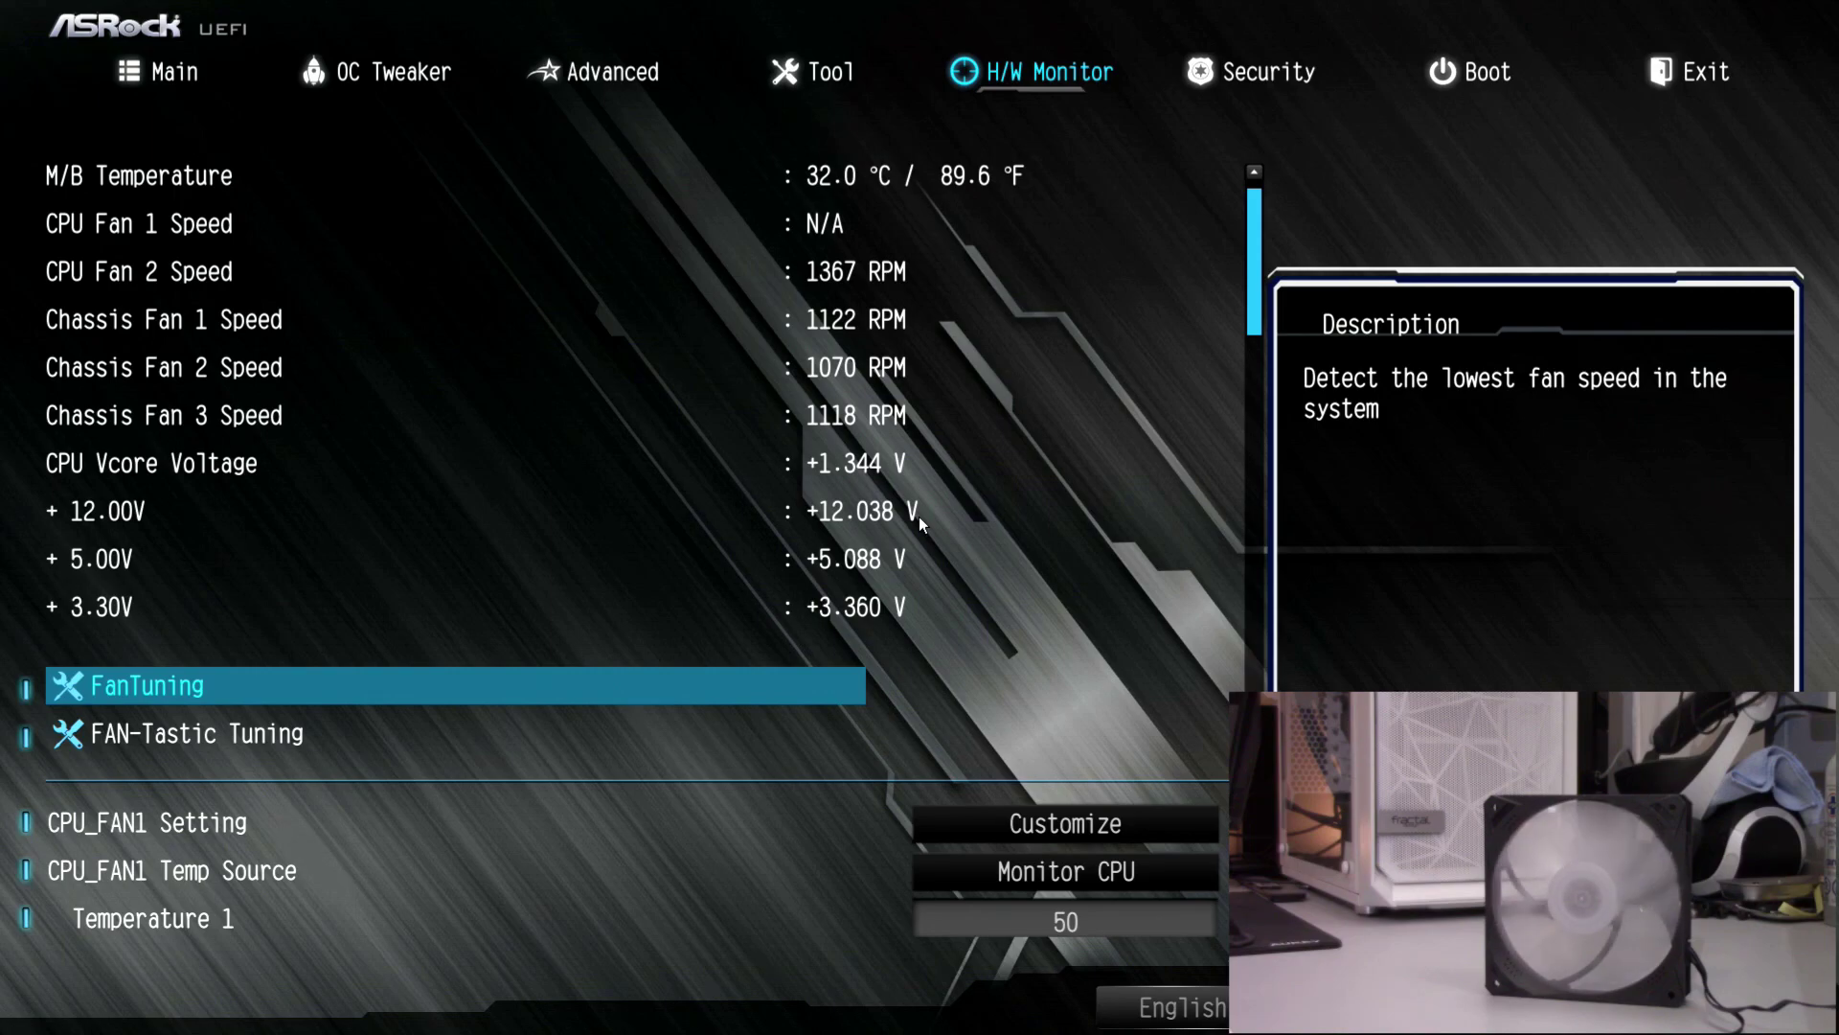
key("Down")
key("Down")
key("Down")
key("Down")
key("Down")
key("Down")
key("Down")
key("Down")
key("Down")
key("Down")
key("Down")
key("Down")
key("Down")
key("Down")
key("Down")
key("Down")
key("Down")
key("Down")
key("Down")
key("Down")
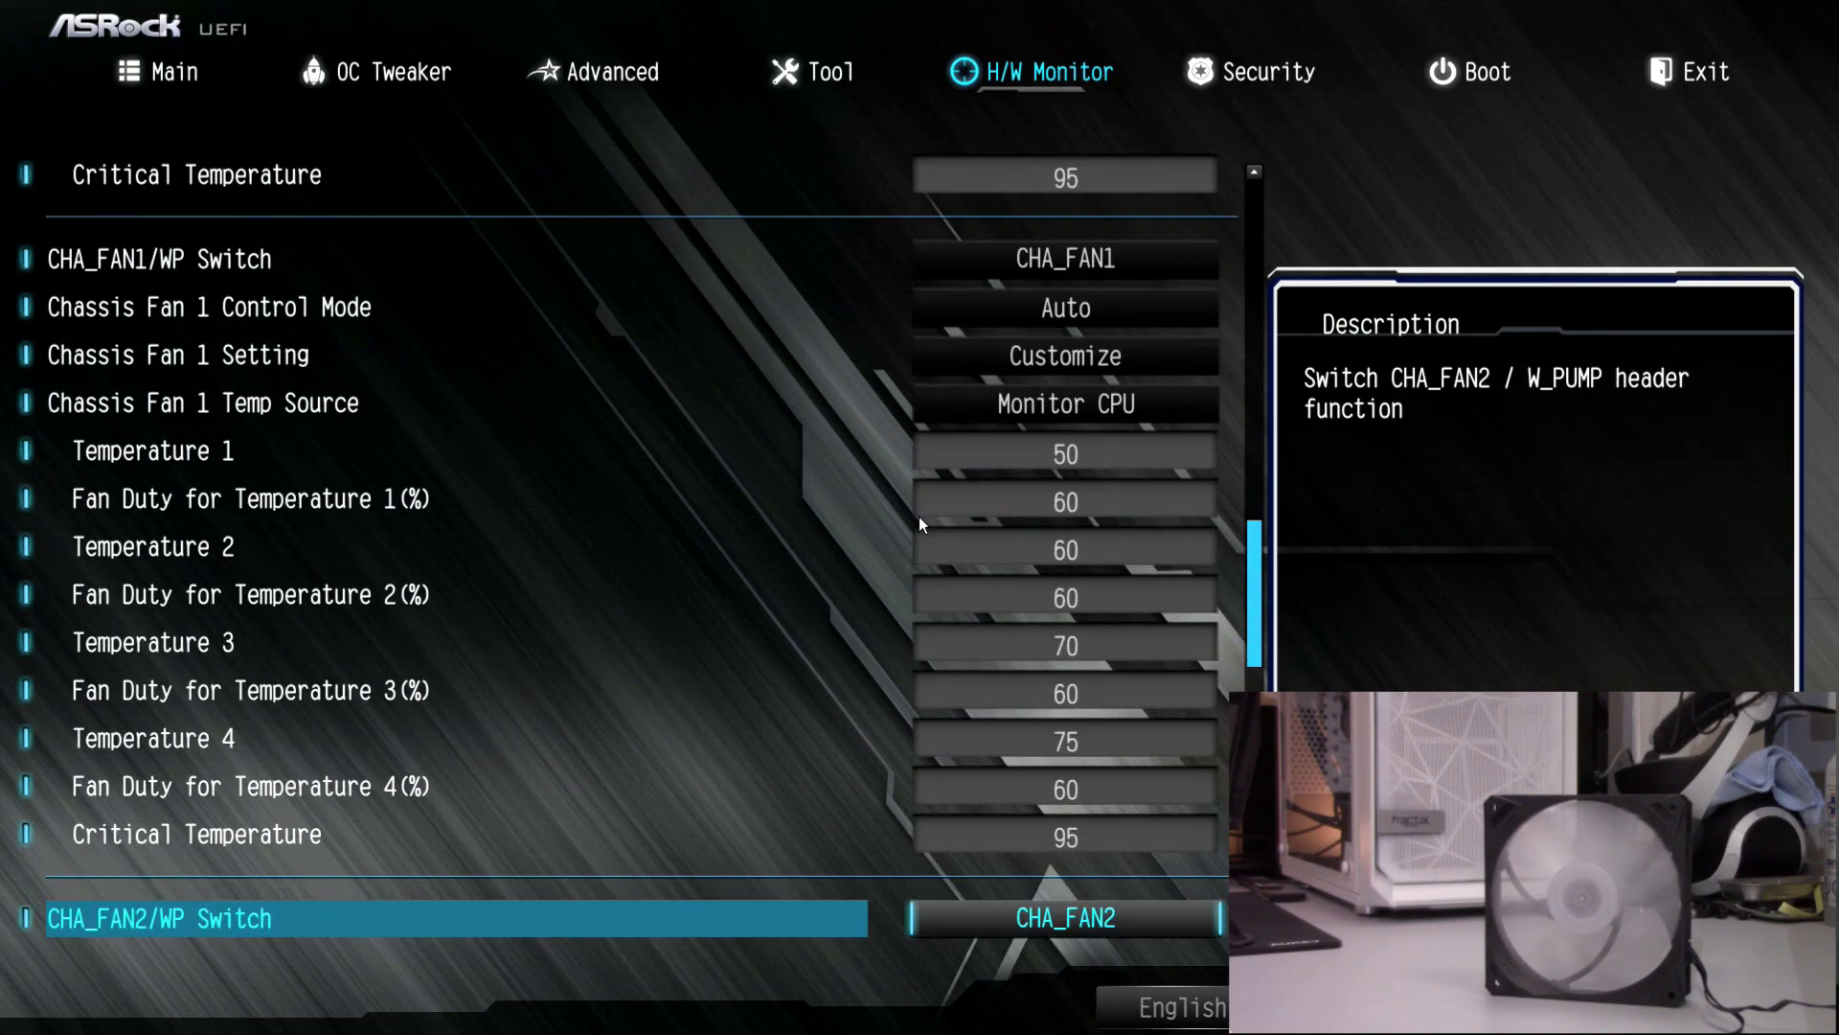
key("Down")
key("Down")
key("Down")
key("Down")
key("Down")
key("Down")
key("Down")
key("Down")
key("Down")
key("Down")
key("Down")
key("Down")
key("Down")
key("Down")
key("Down")
key("Down")
key("Down")
key("Down")
key("Down")
key("Down")
key("Up")
key("Up")
key("Up")
key("Up")
key("Up")
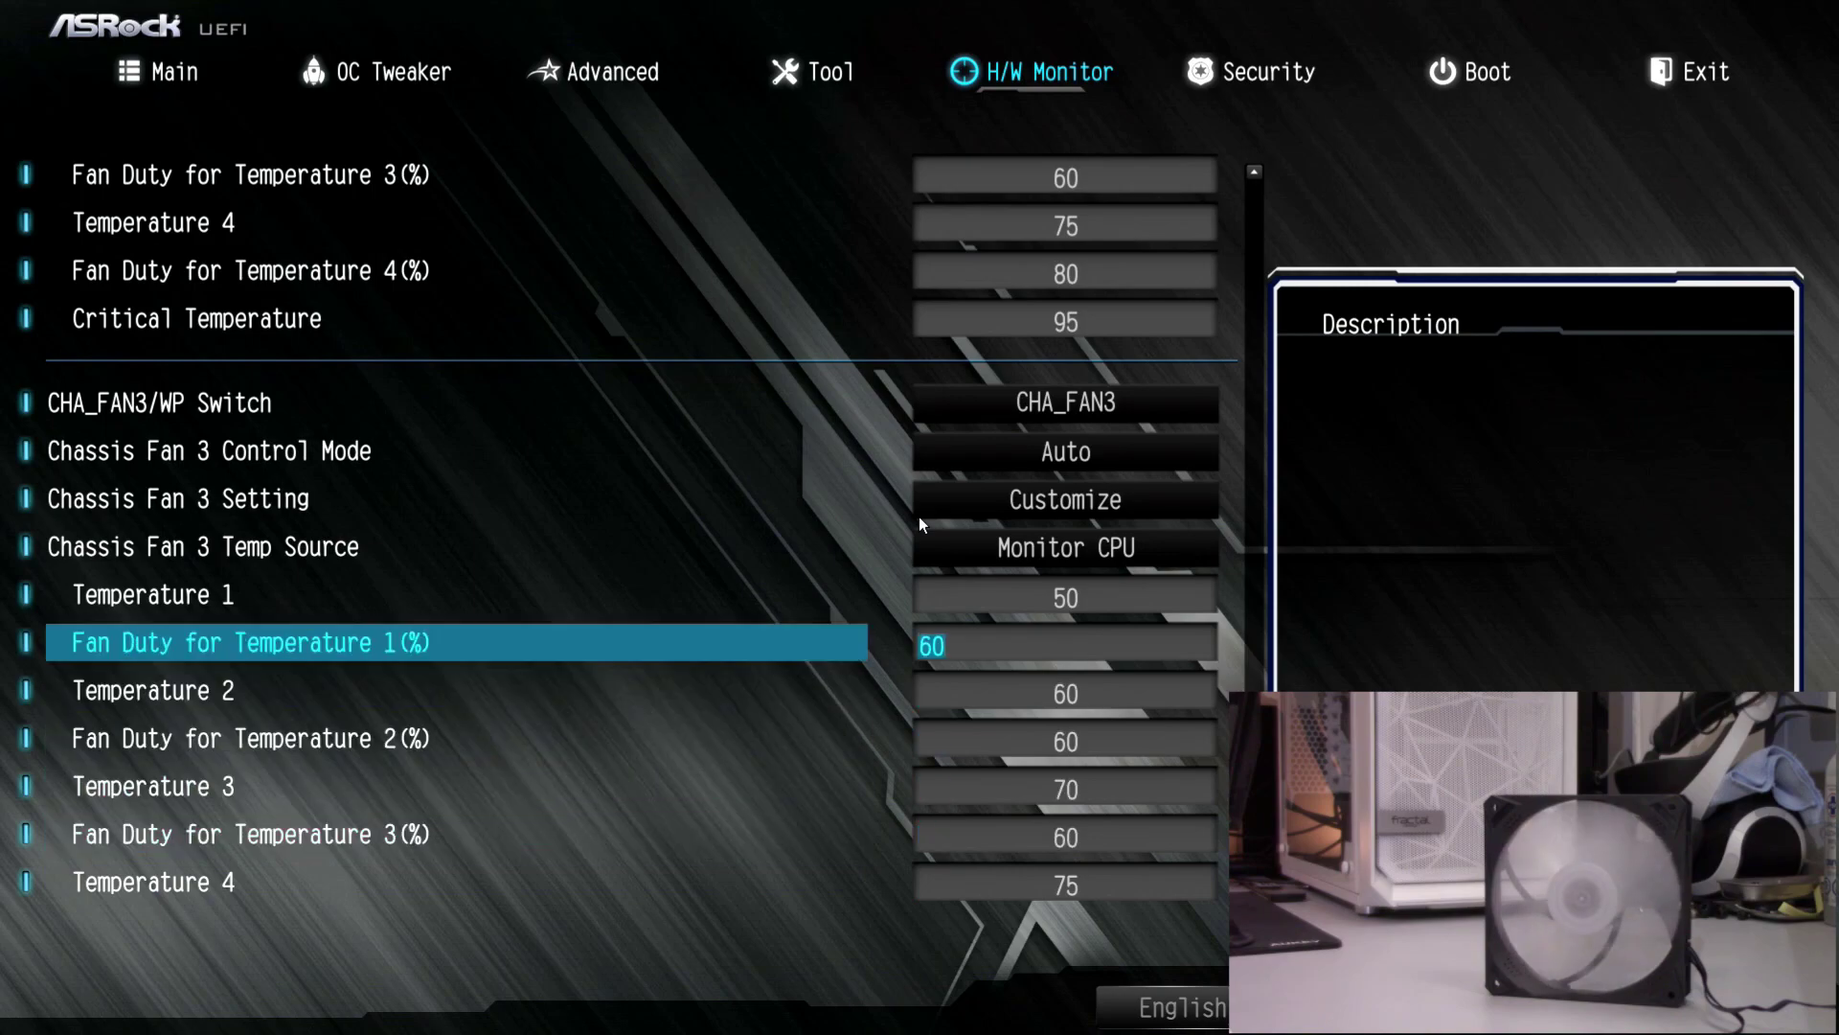
key("Up")
key("Up")
key("Up")
key("Up")
key("Up")
key("Up")
key("Up")
key("Up")
key("Up")
key("Up")
key("Up")
key("Up")
key("Up")
key("Up")
key("Up")
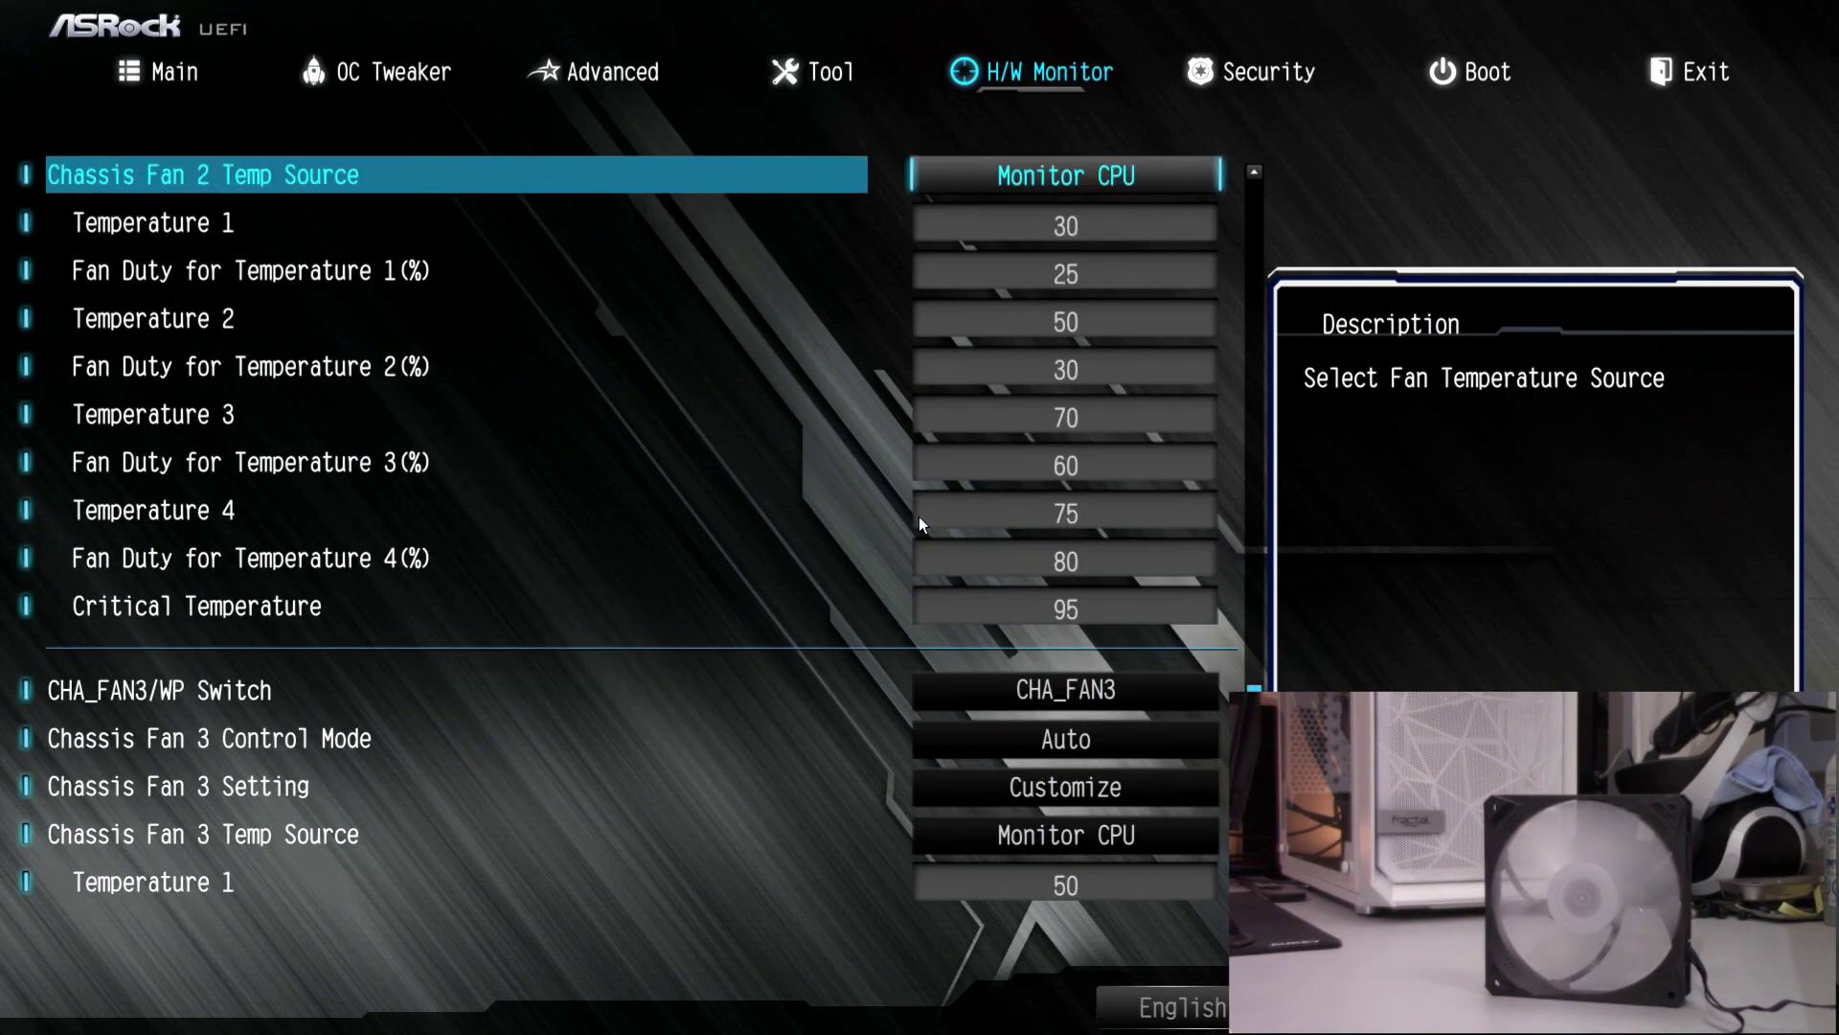
key("Up")
key("Up")
key("Up")
Change Chassis Fan 2 Control Mode to DC Mode.
key("Down")
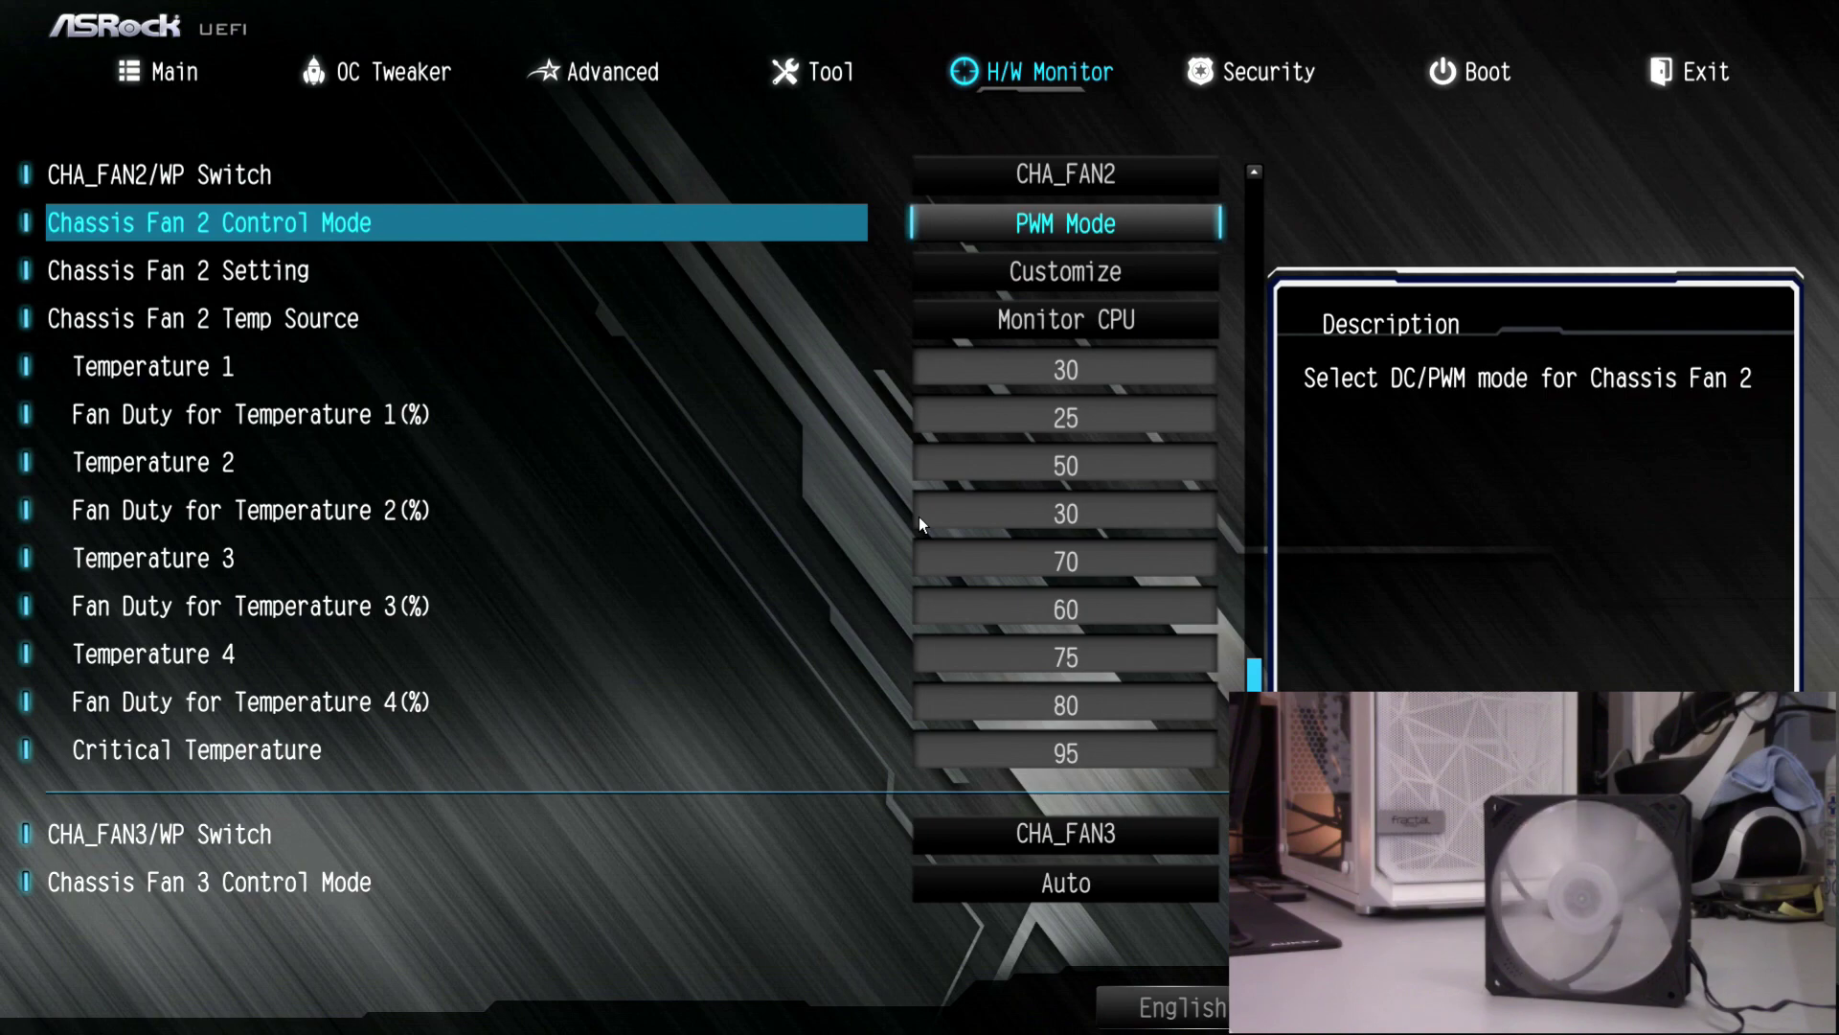
key("Return")
key("Up")
key("Return")
Lower Fan Duty for Temperature 1 to 20%.
key("Down")
key("Down")
key("Down")
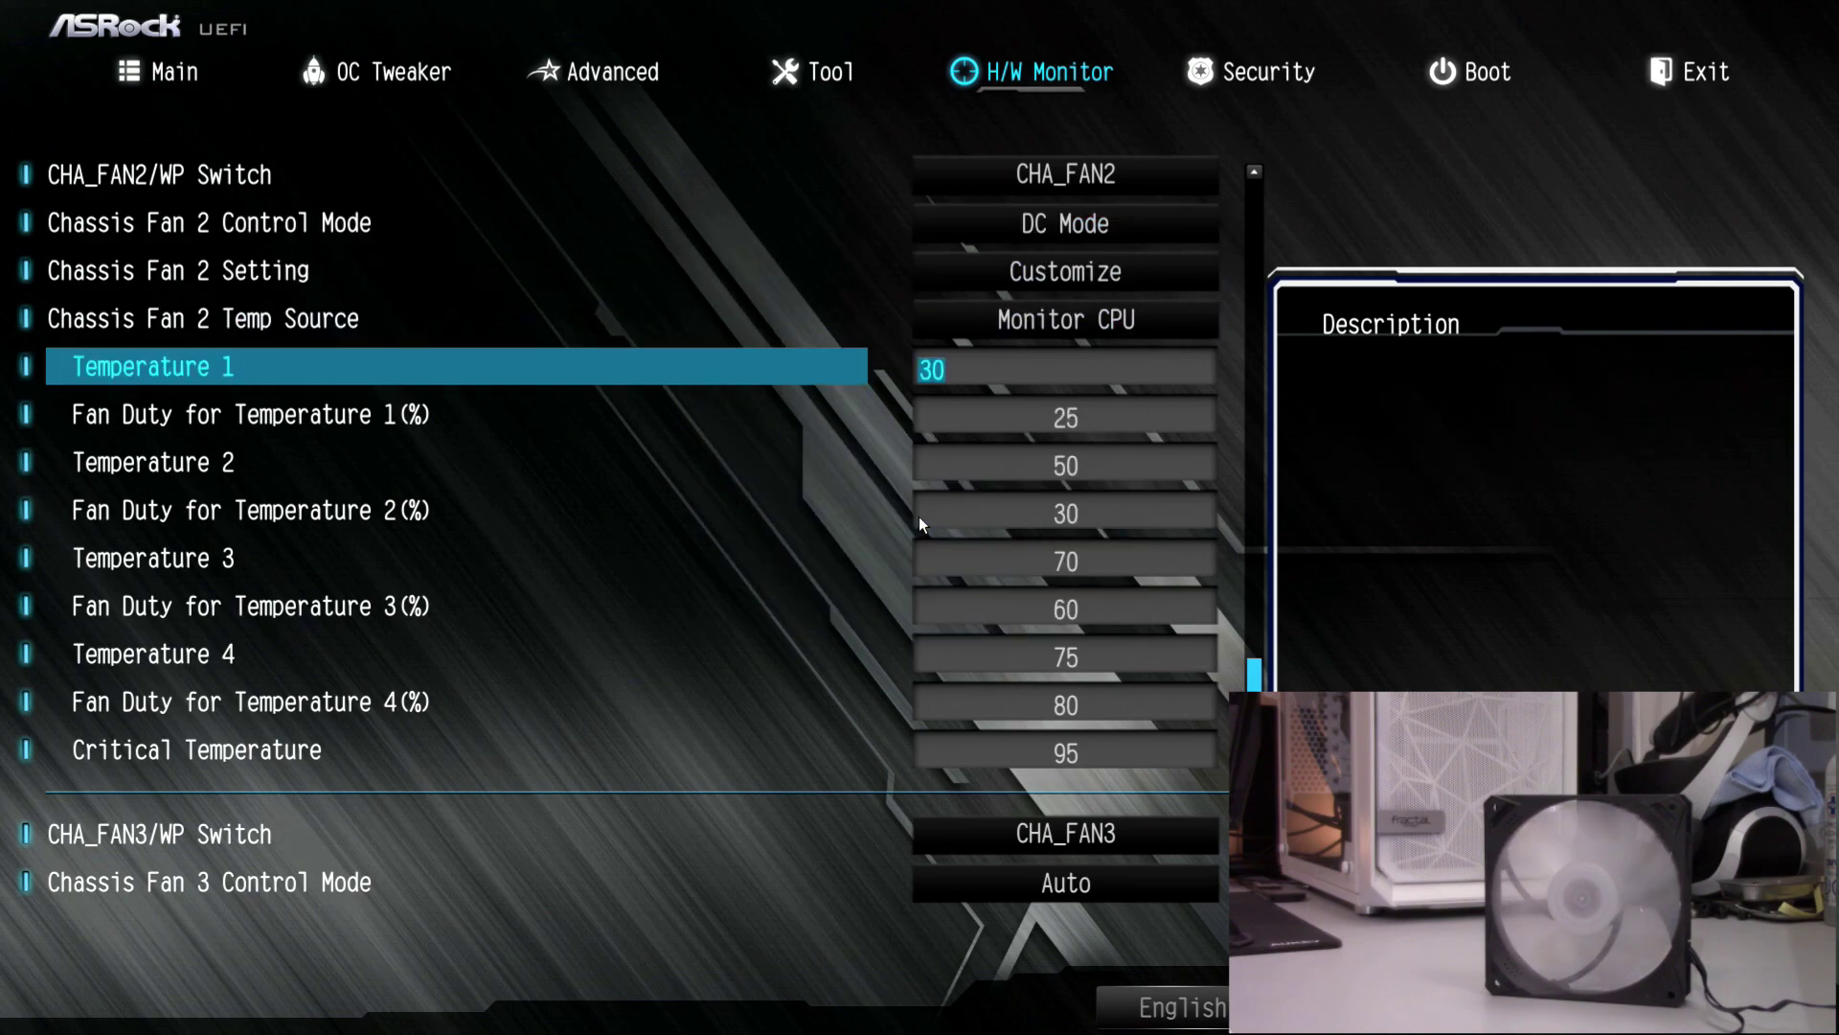
key("Down")
type("0")
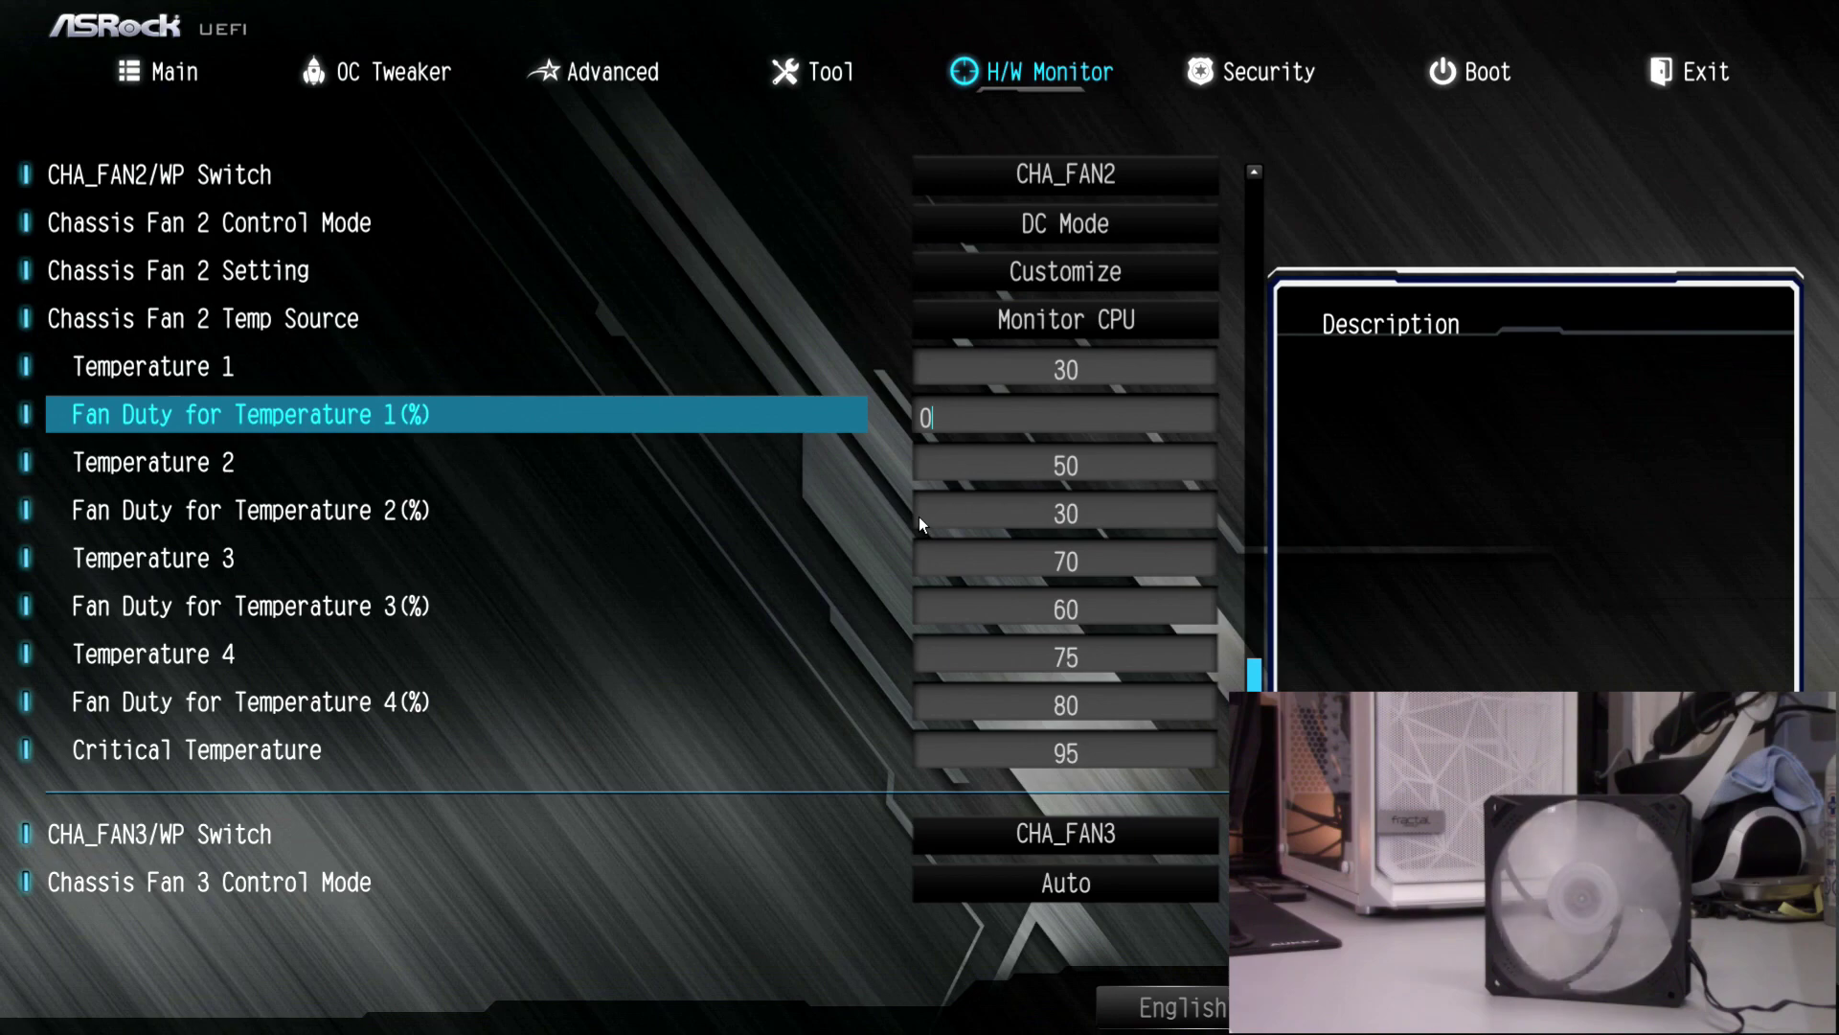
left_click(922, 515)
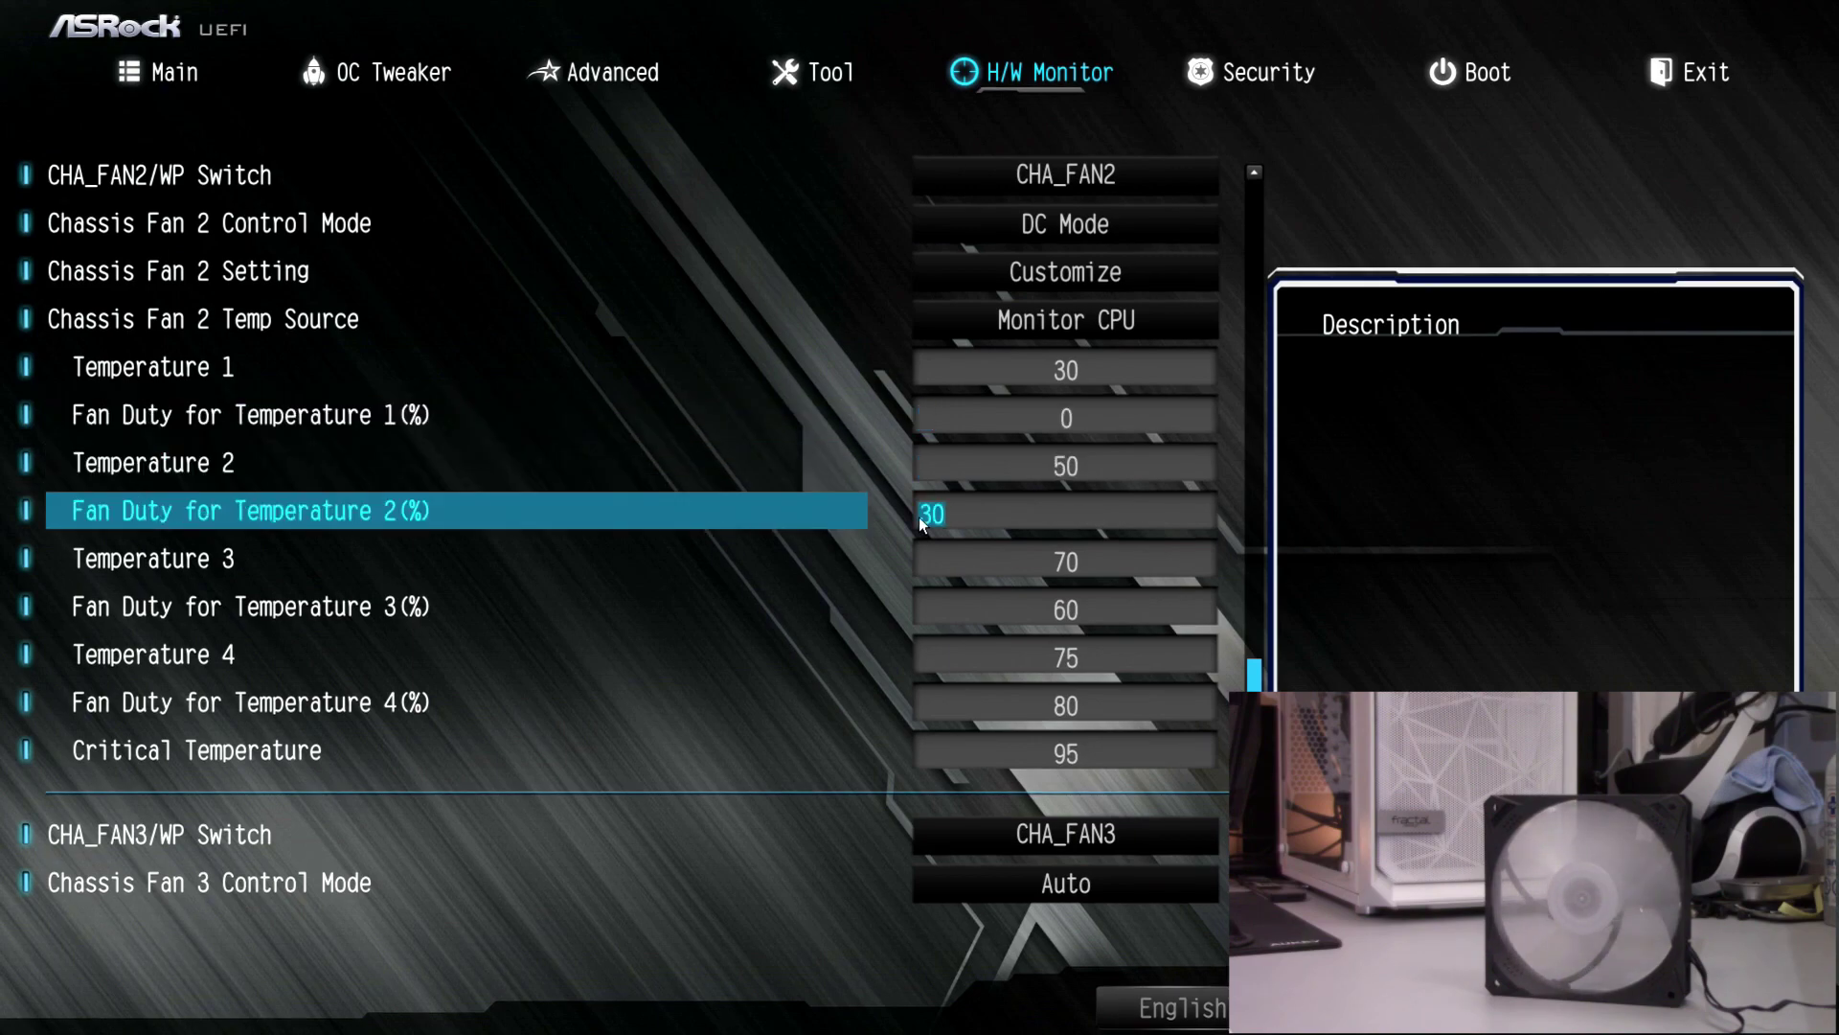
type("0")
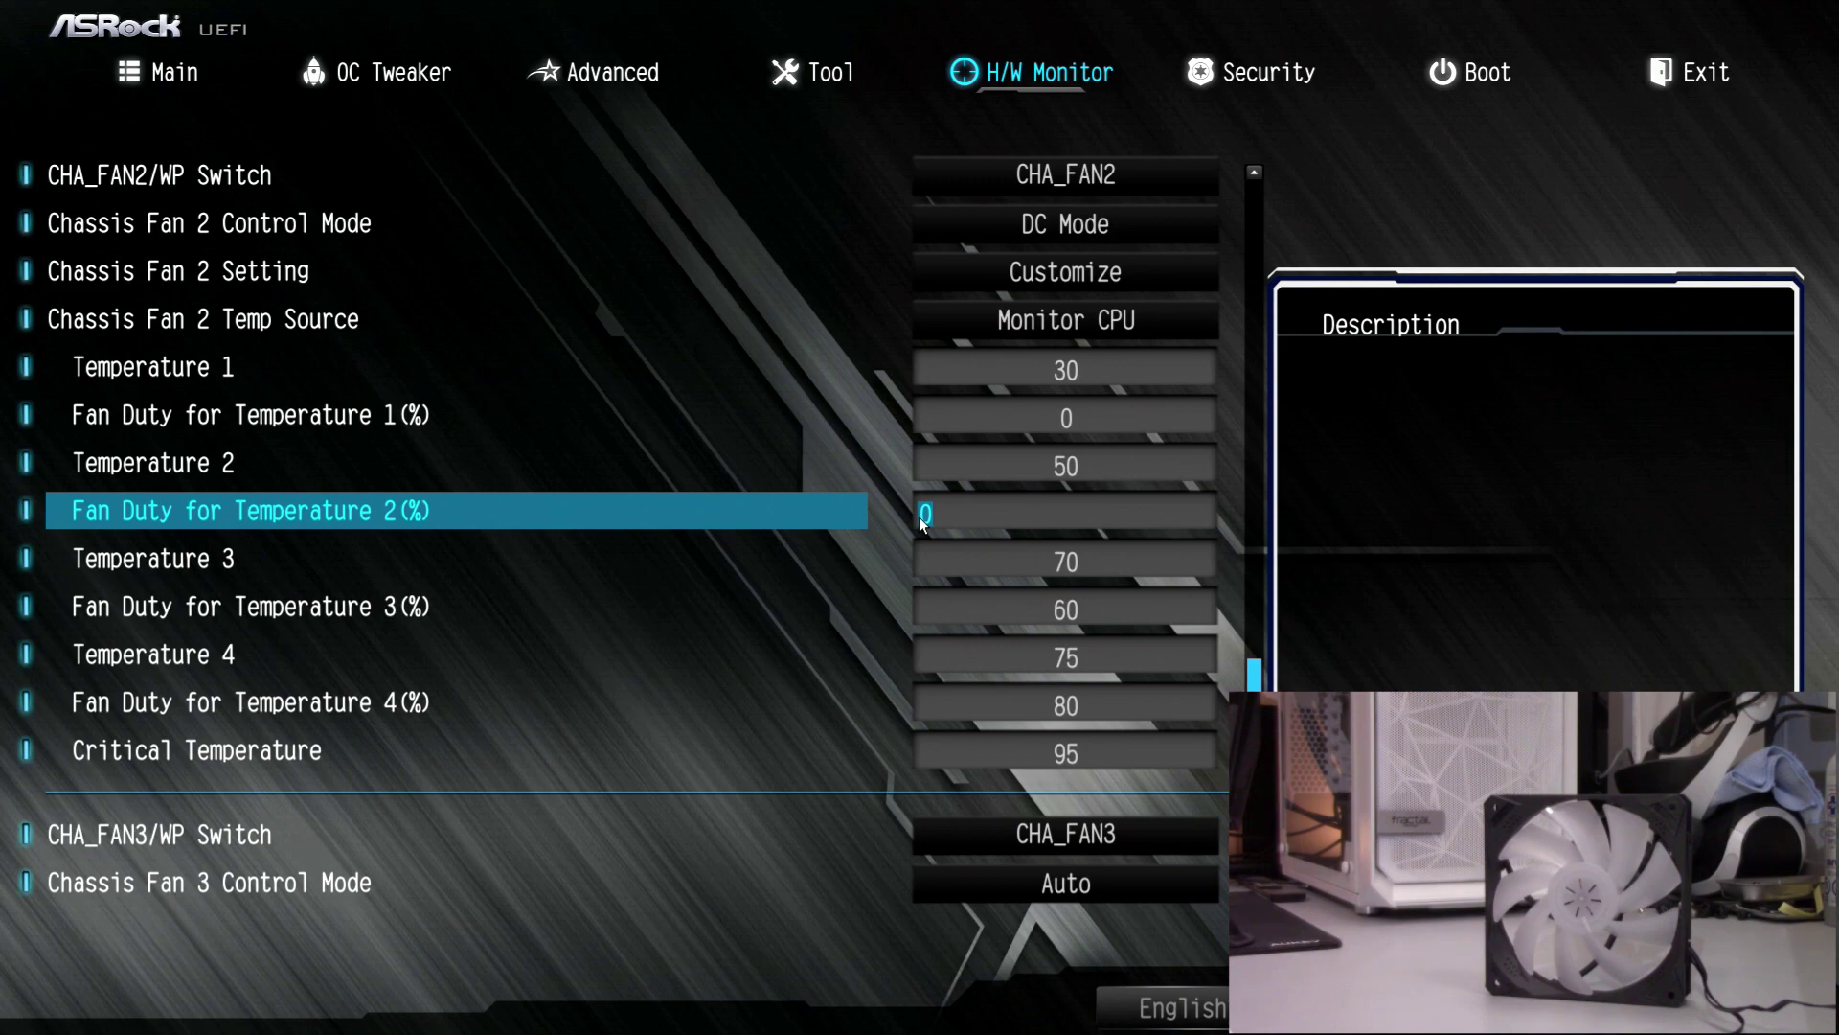
type("20")
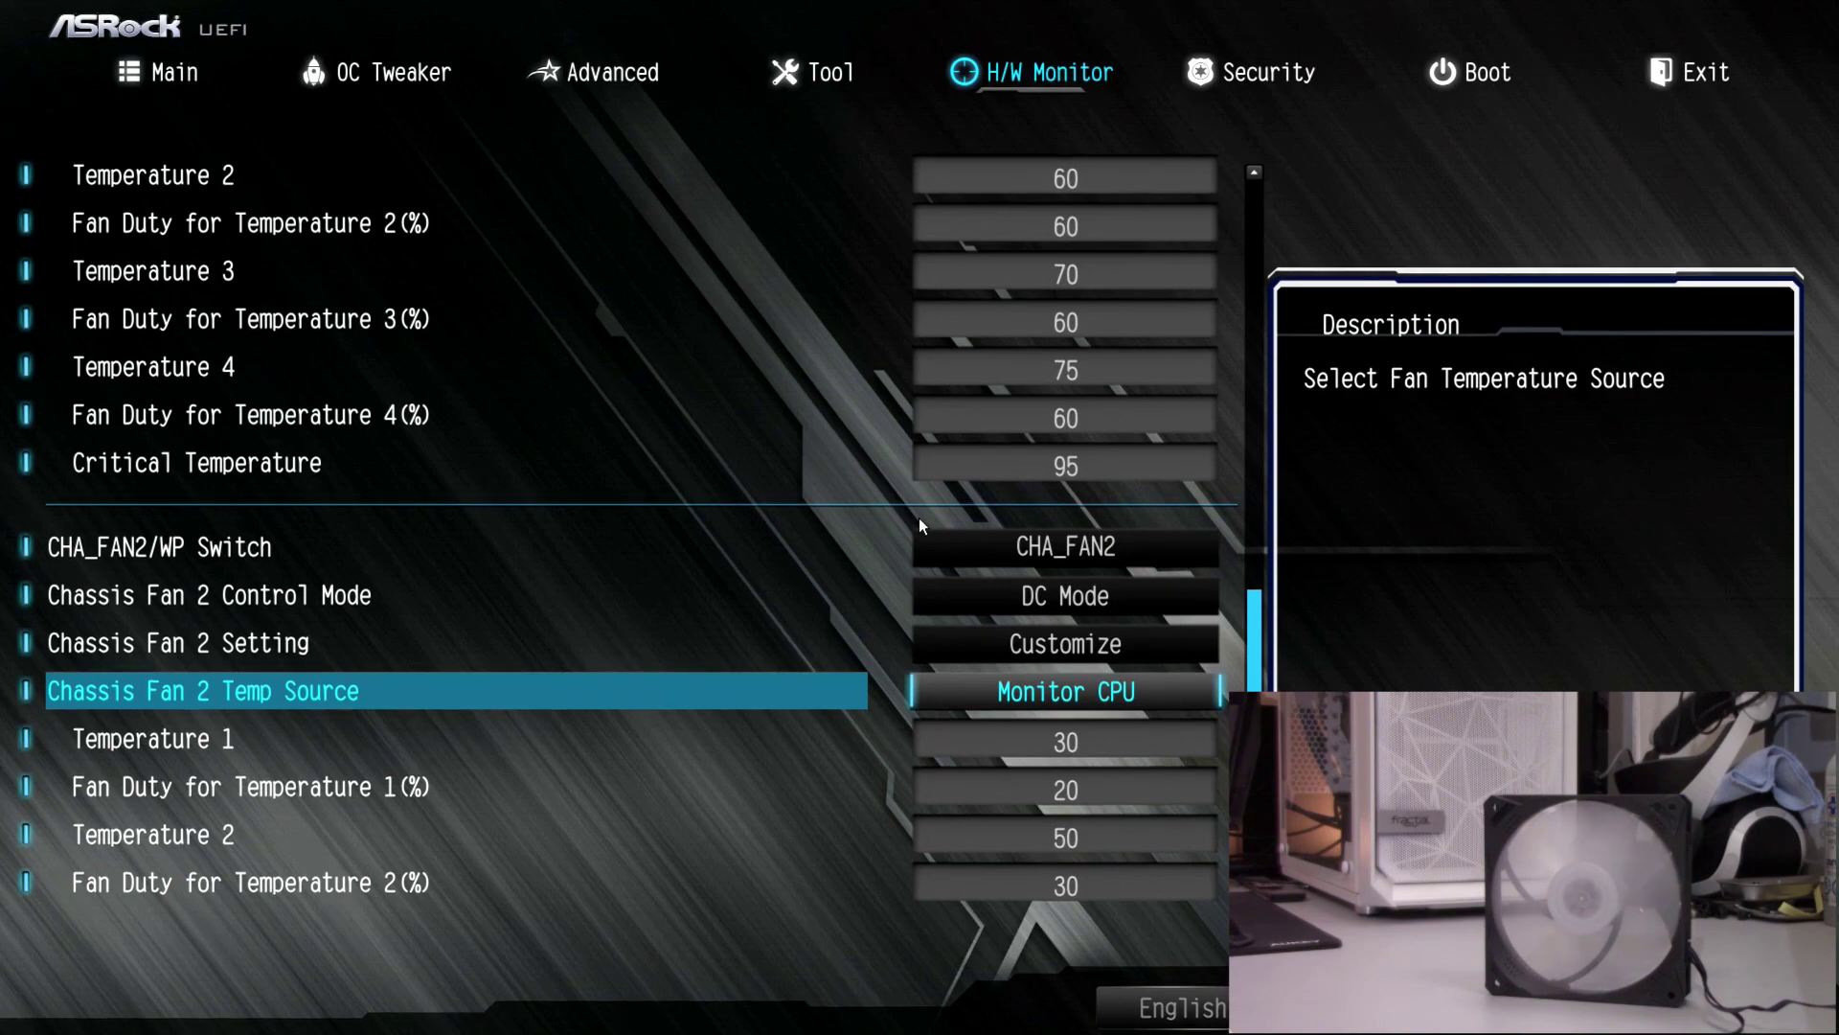
key("Up")
key("Up")
key("Up")
key("Up")
key("Up")
key("Up")
key("Up")
key("Up")
key("Up")
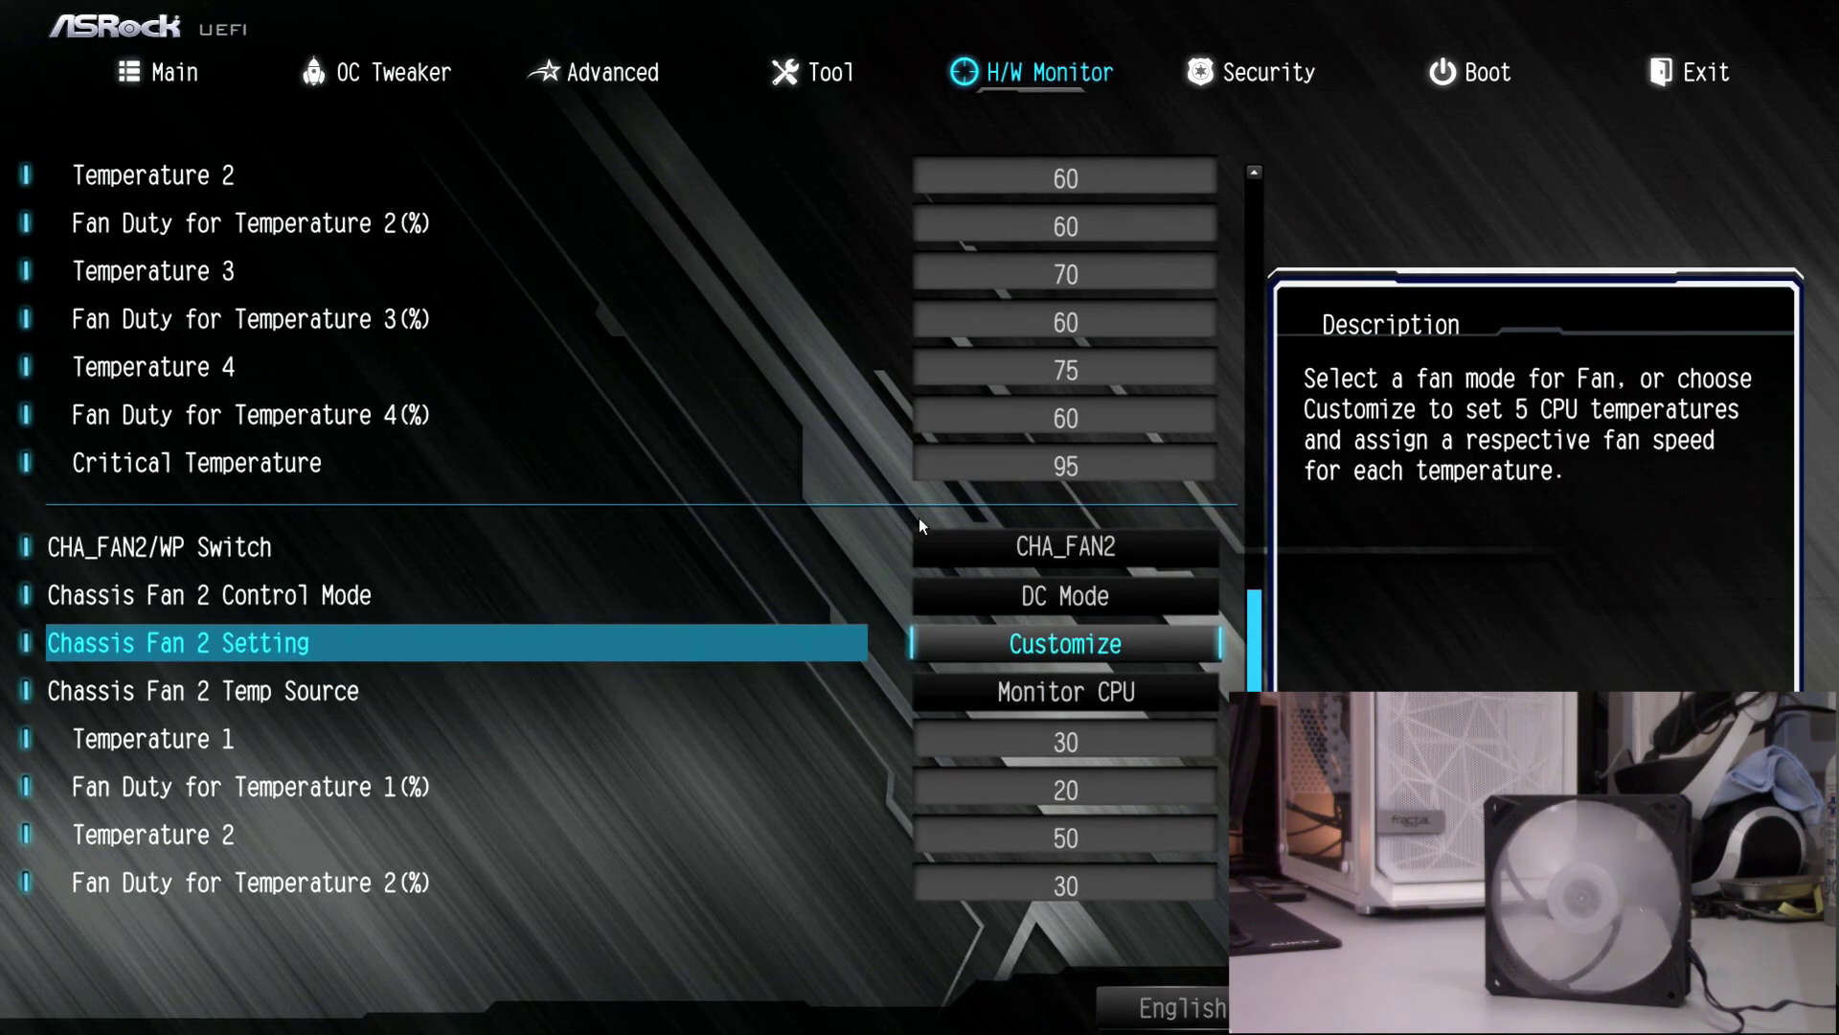
key("Up")
key("Up")
key("Up")
key("Up")
key("Up")
key("Up")
key("Up")
key("Up")
key("Up")
key("Up")
key("Up")
key("Up")
key("Up")
key("Up")
key("Up")
key("Up")
key("Up")
key("Up")
key("Up")
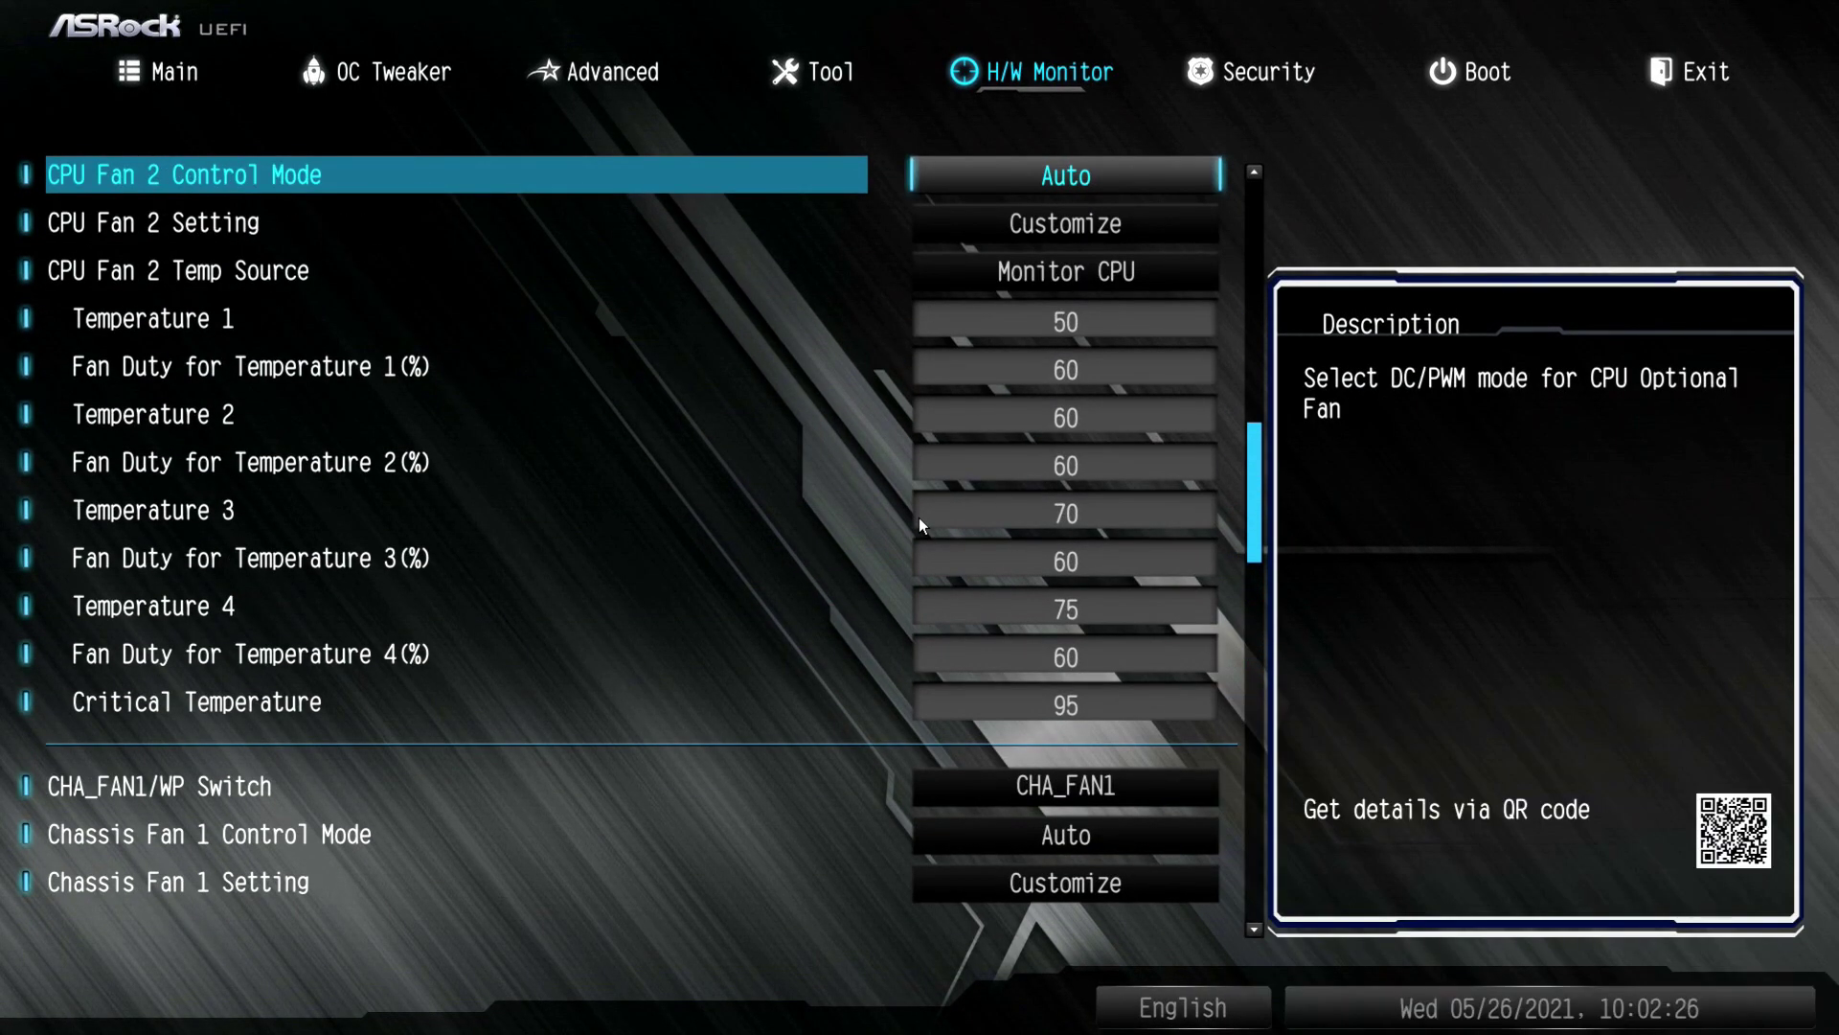